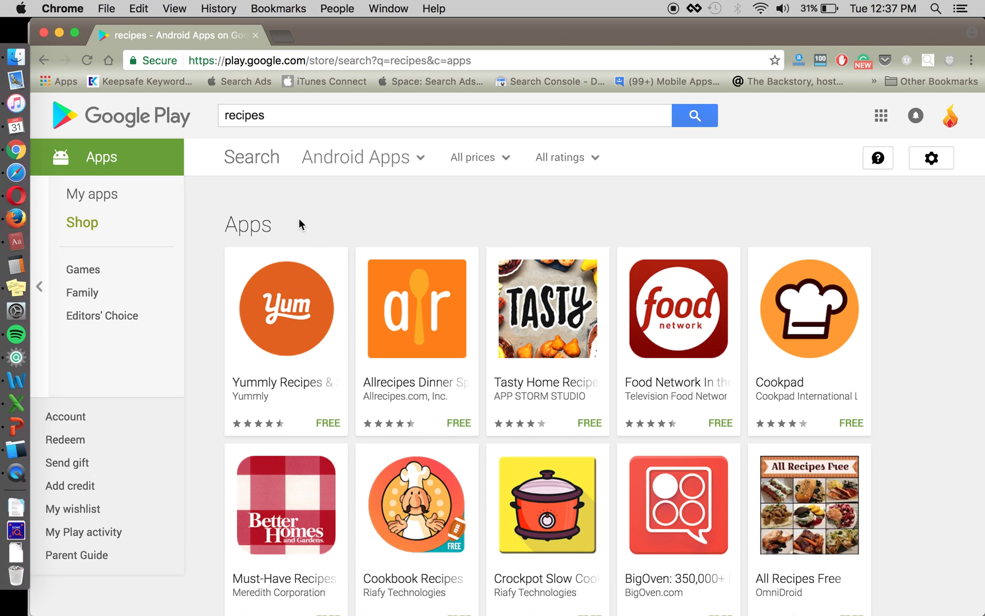
Open the Yummly, Allrecipes and Tasty app pages in background tabs, then view Yummly's page.
left_click(303, 285, "super")
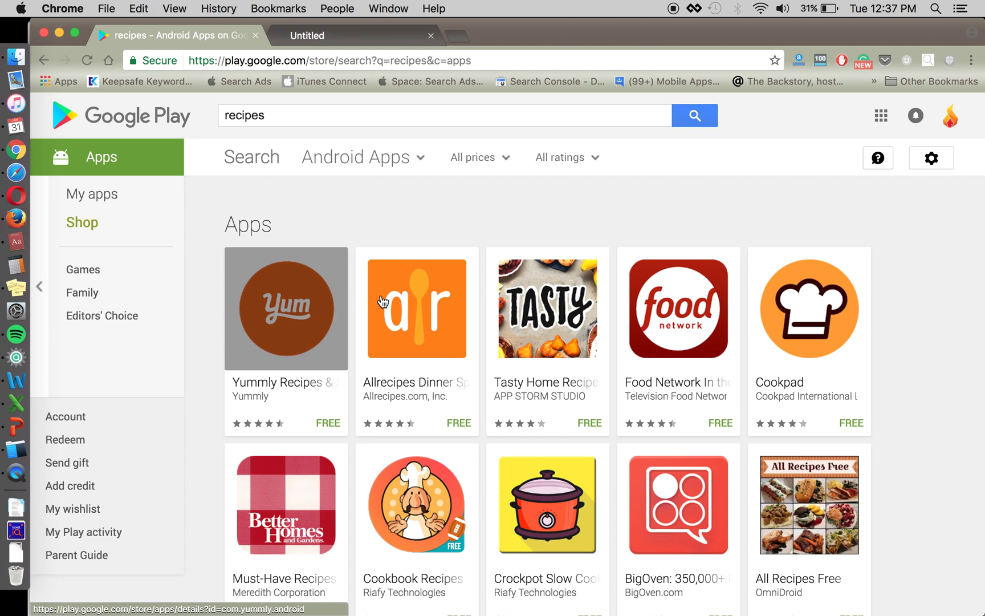
left_click(403, 301, "super")
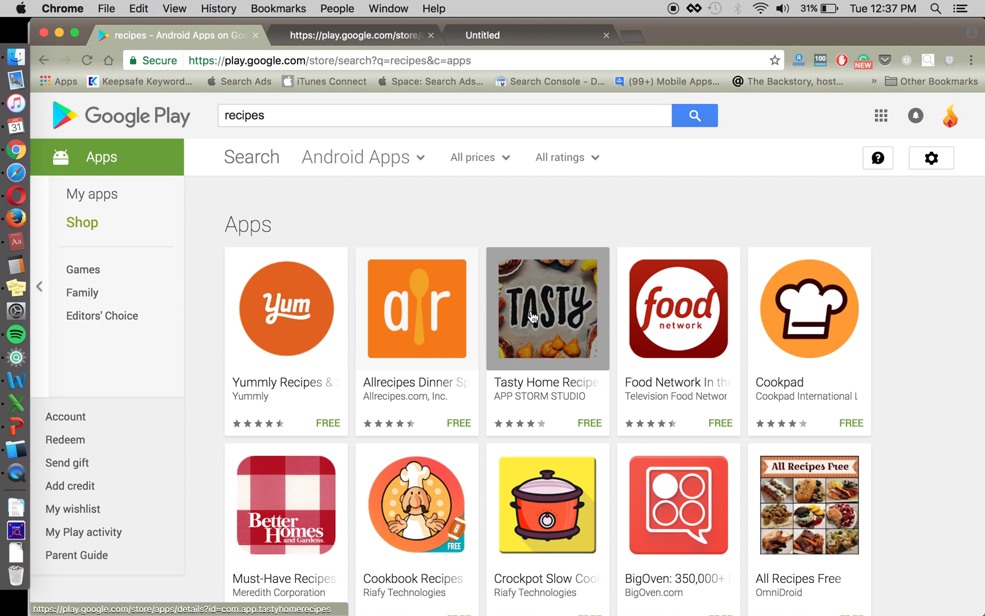
left_click(563, 310, "super")
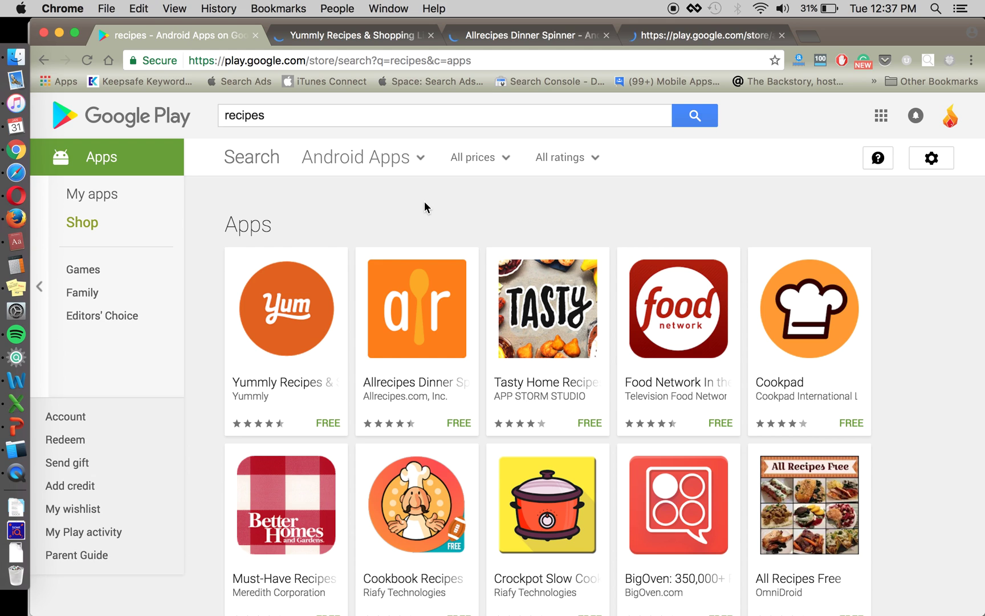
left_click(342, 36)
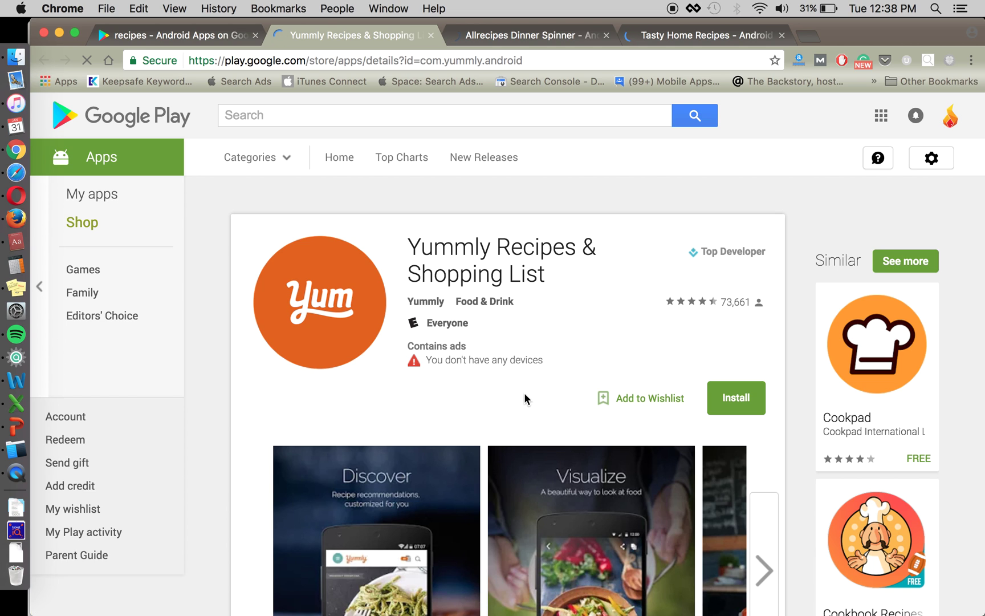
Scroll Yummly's page past the screenshots to its description and the start of Reviews.
scroll(525, 393, "down", 5)
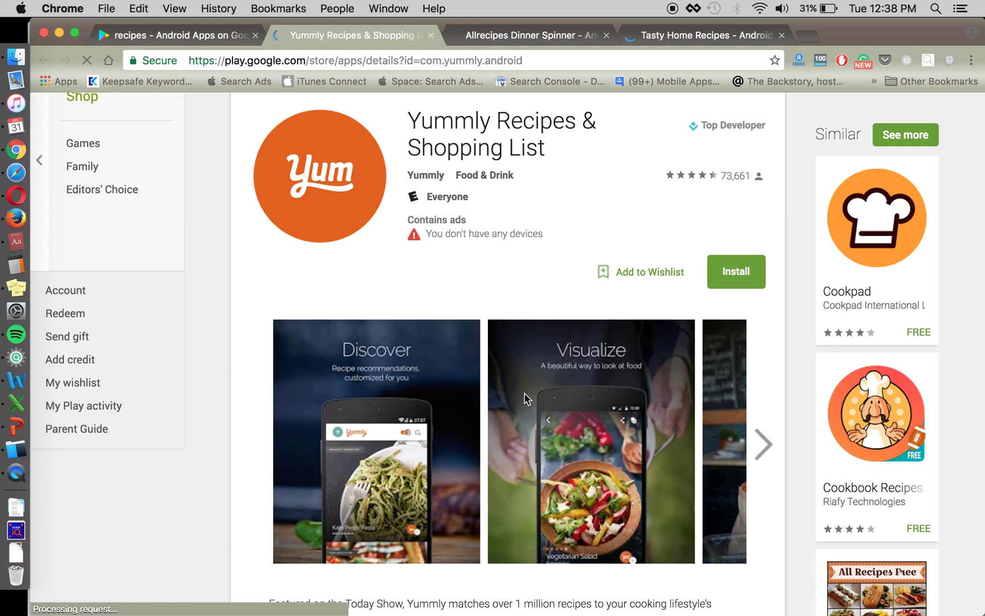
scroll(525, 399, "down", 5)
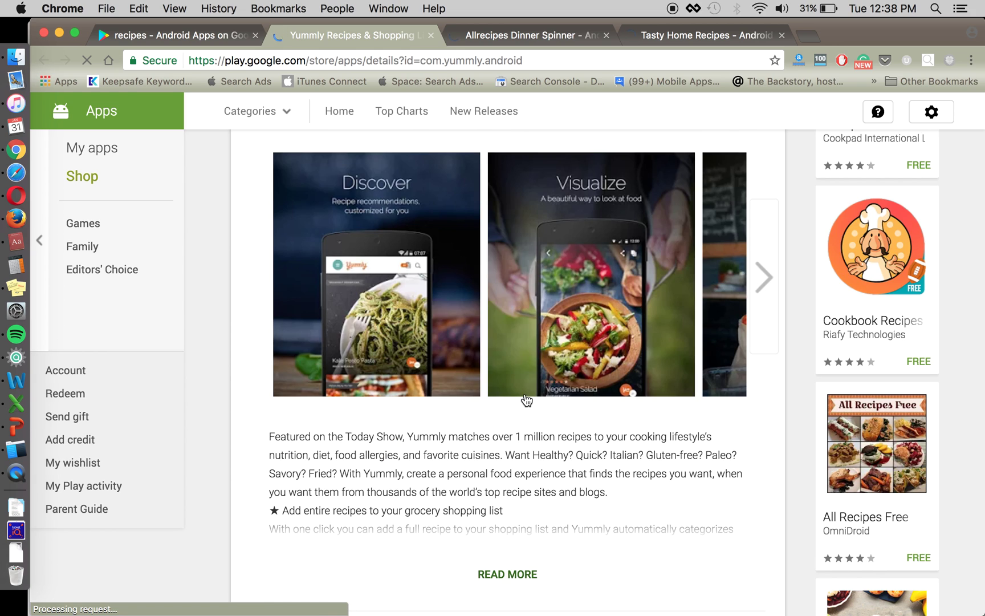
scroll(525, 399, "down", 1)
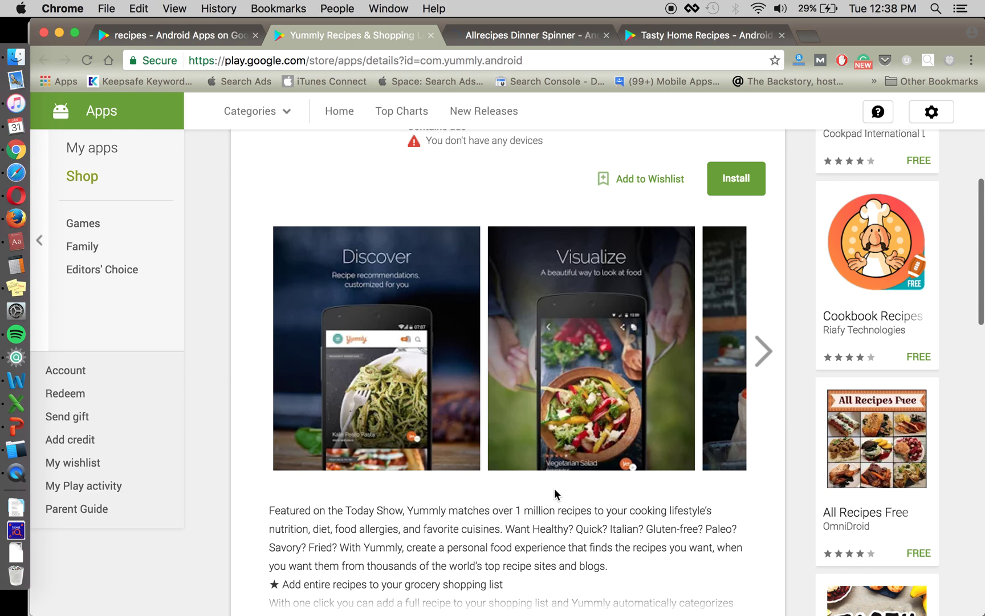
scroll(554, 487, "down", 6)
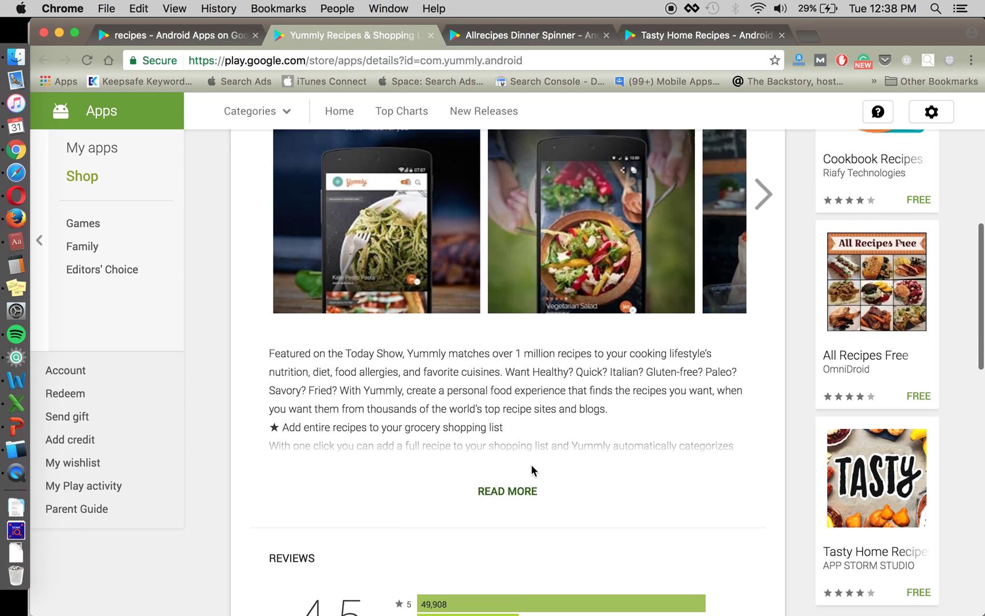
Expand Yummly's reviews into the full User reviews view.
scroll(541, 478, "down", 5)
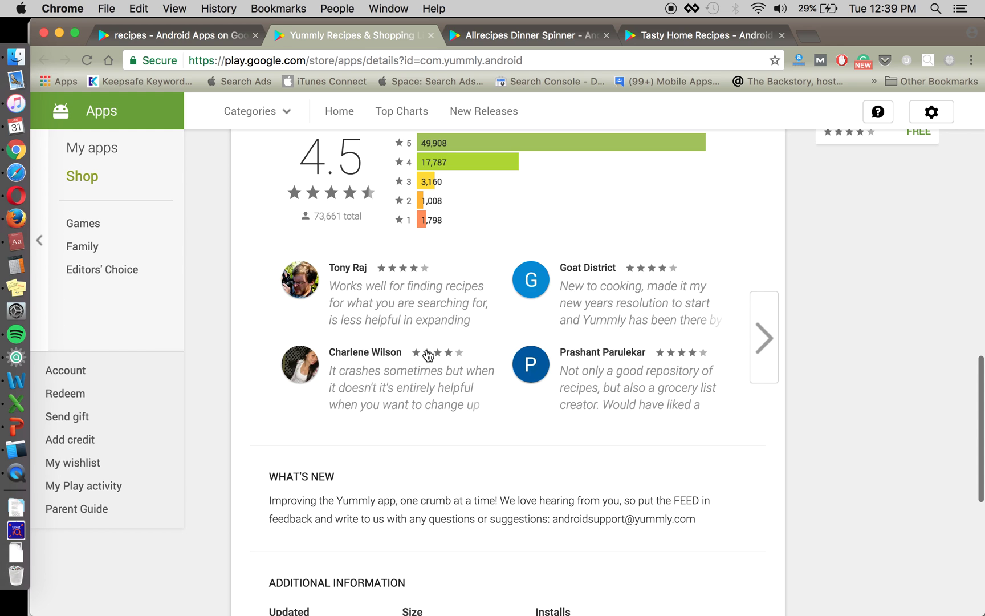
left_click(434, 308)
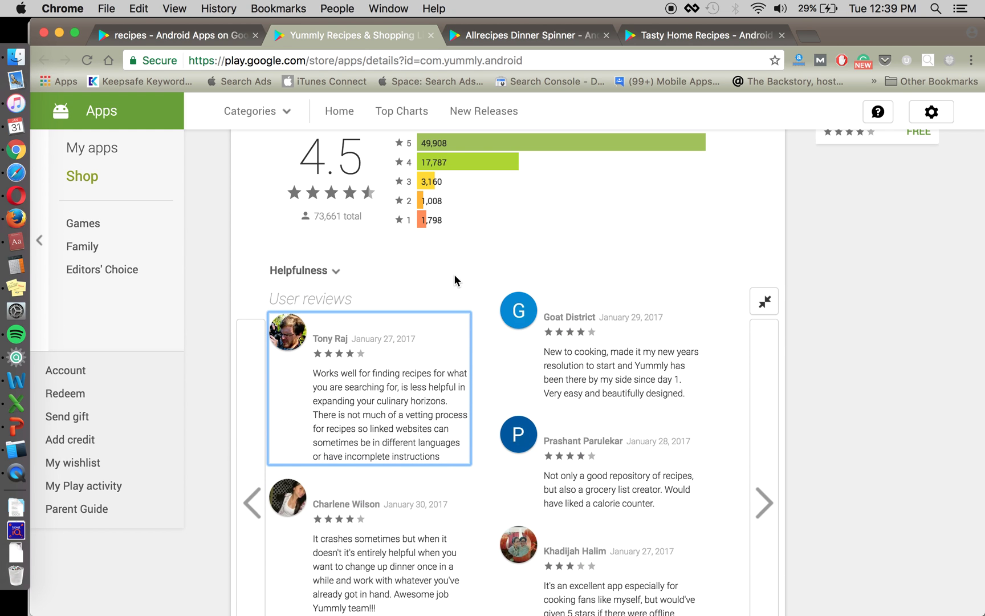
scroll(469, 271, "down", 1)
scroll(469, 272, "up", 1)
scroll(479, 253, "down", 1)
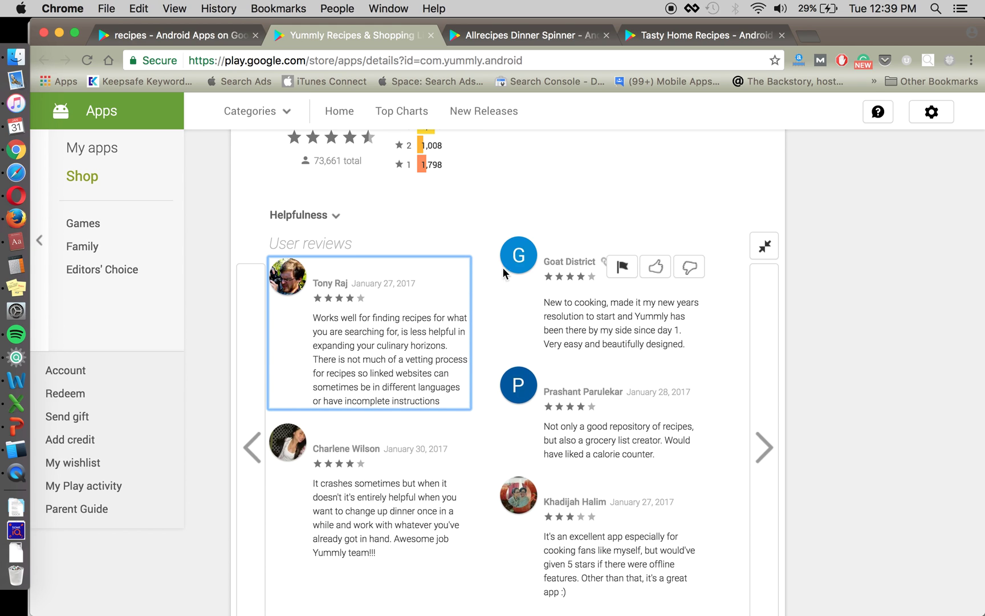
mouse_move(657, 412)
scroll(759, 378, "down", 1)
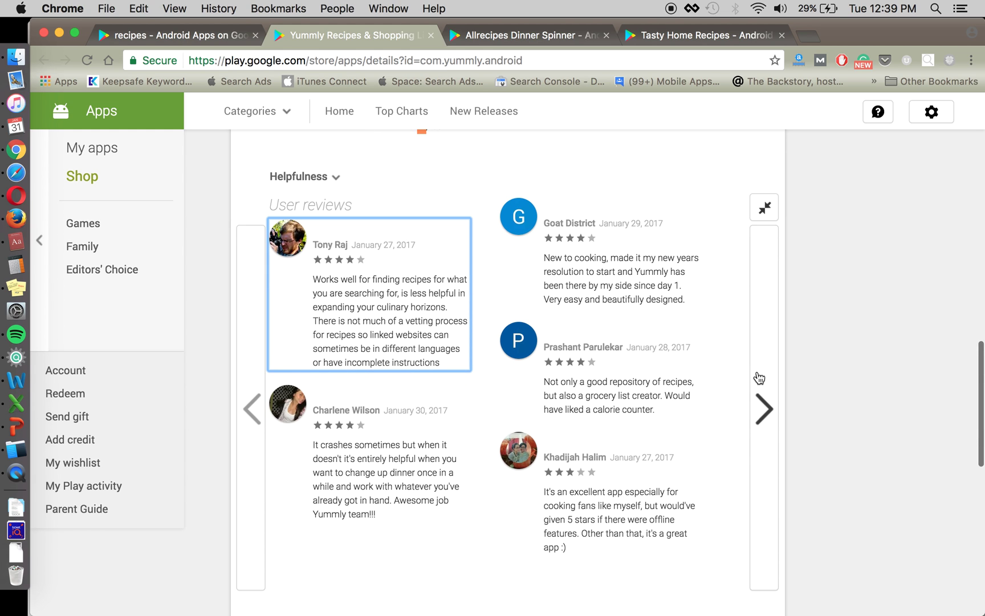
Page forward and back through several sets of Yummly user reviews.
left_click(761, 378)
left_click(762, 378)
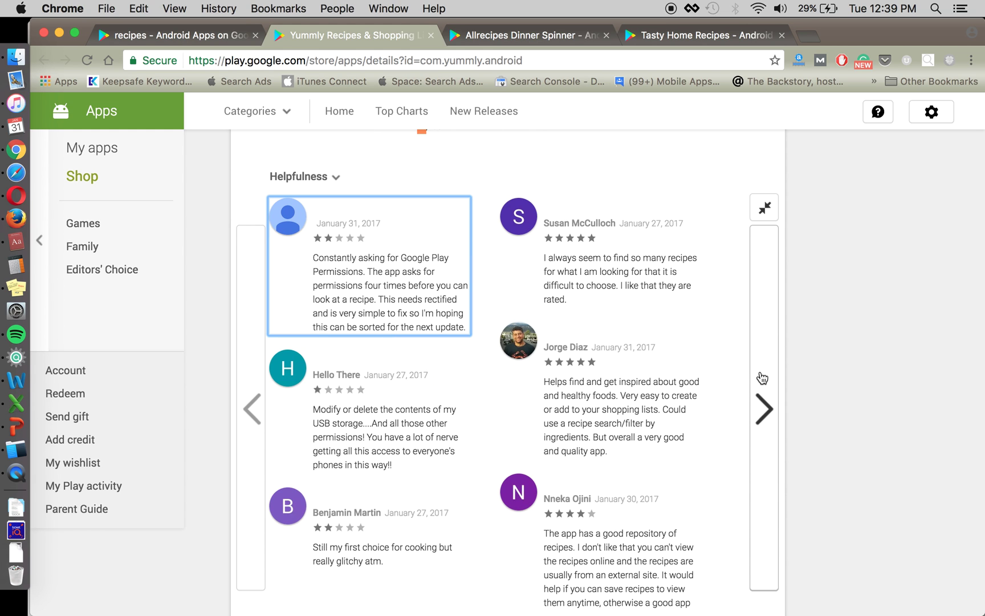
left_click(761, 378)
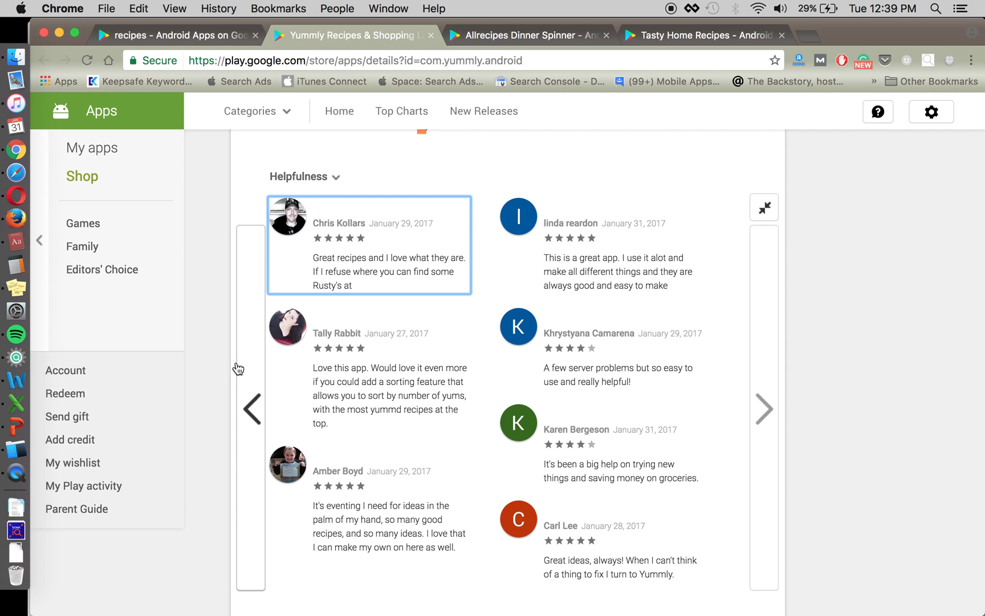
left_click(250, 369)
left_click(252, 369)
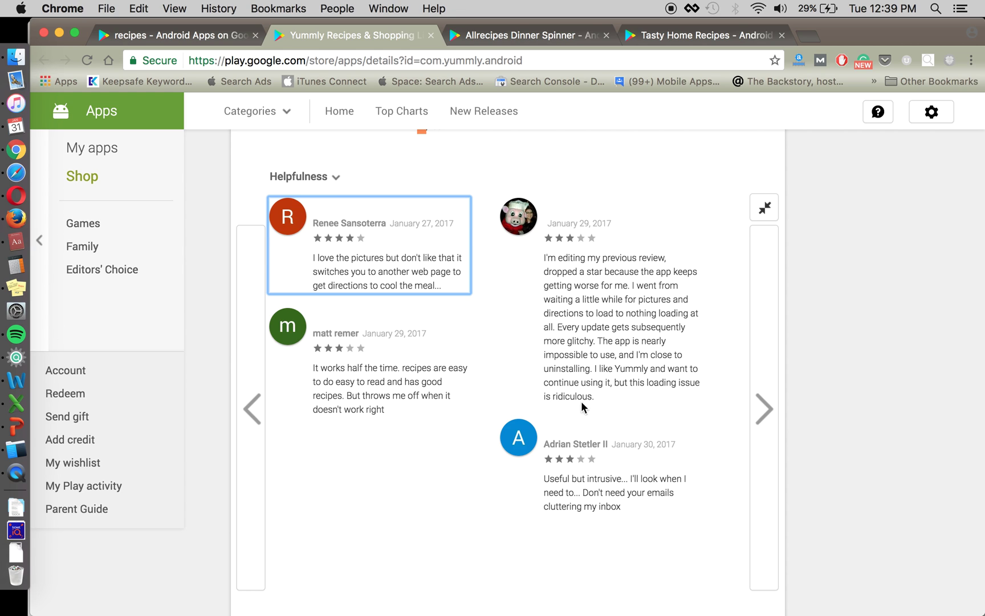
left_click(253, 402)
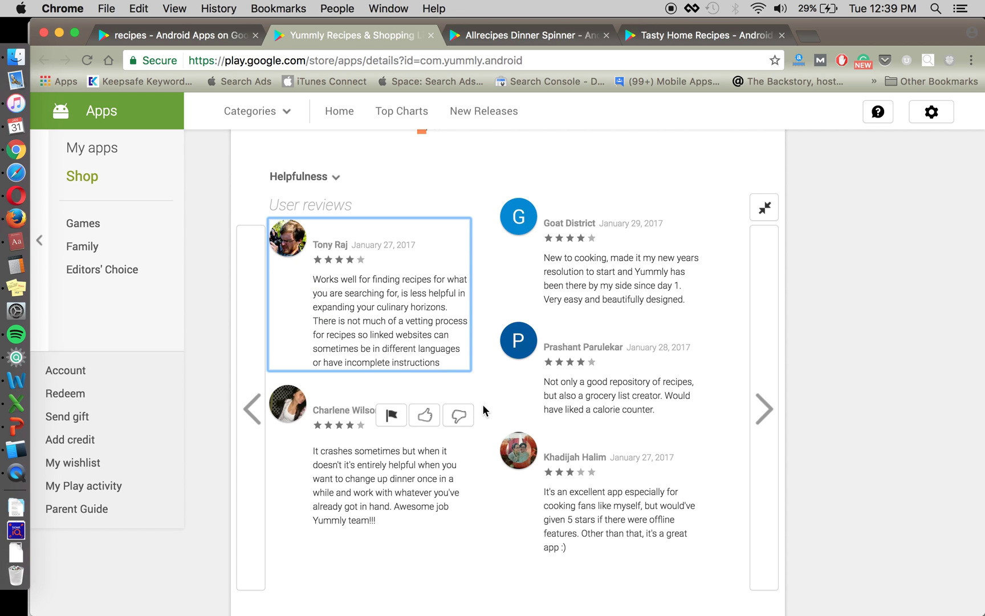
left_click(762, 428)
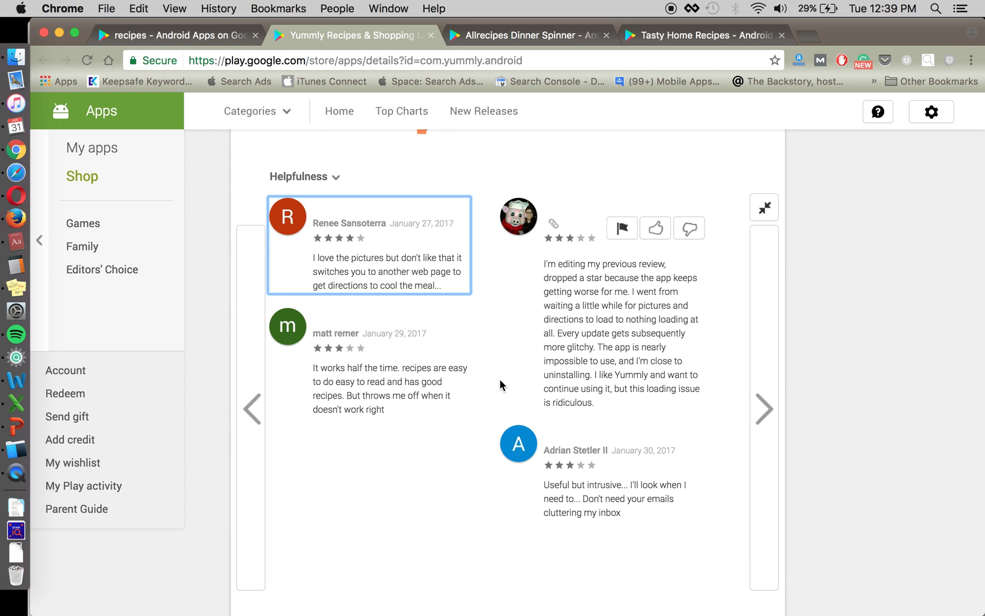
left_click(246, 402)
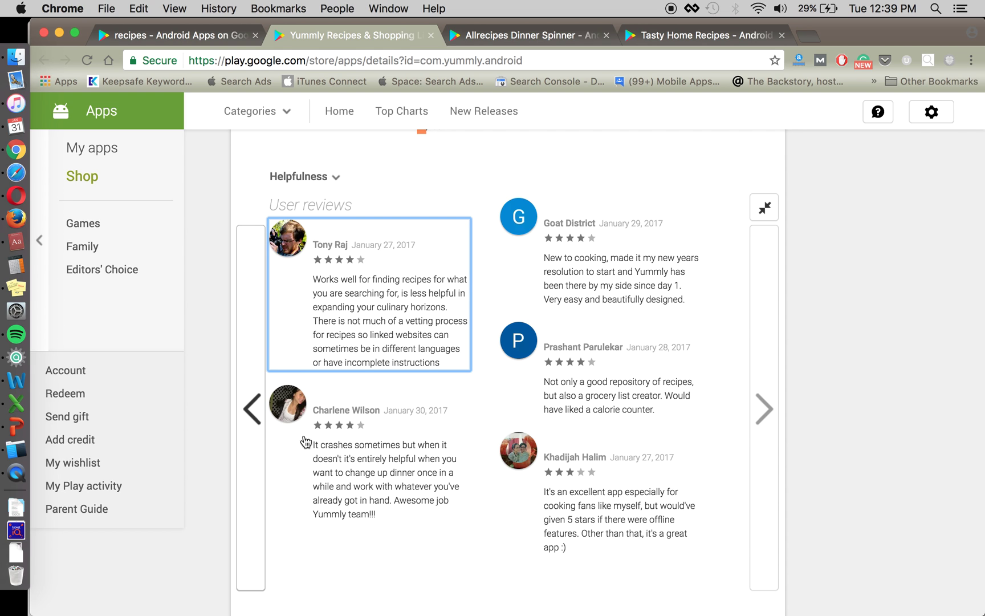
Read further down the reviews, then bring the blank Excel workbook to the front.
left_click(466, 232)
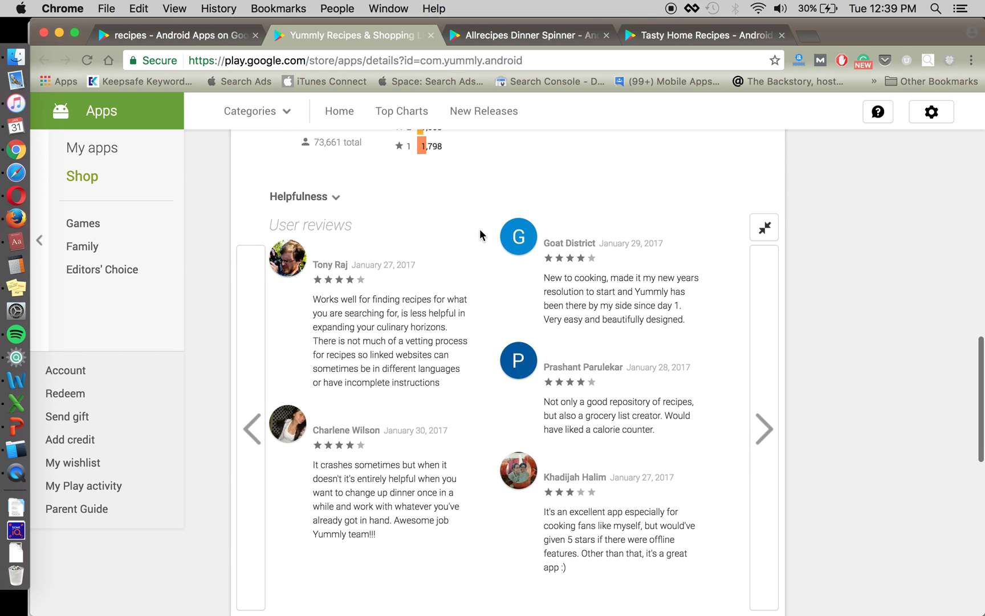
scroll(482, 245, "down", 1)
mouse_move(419, 292)
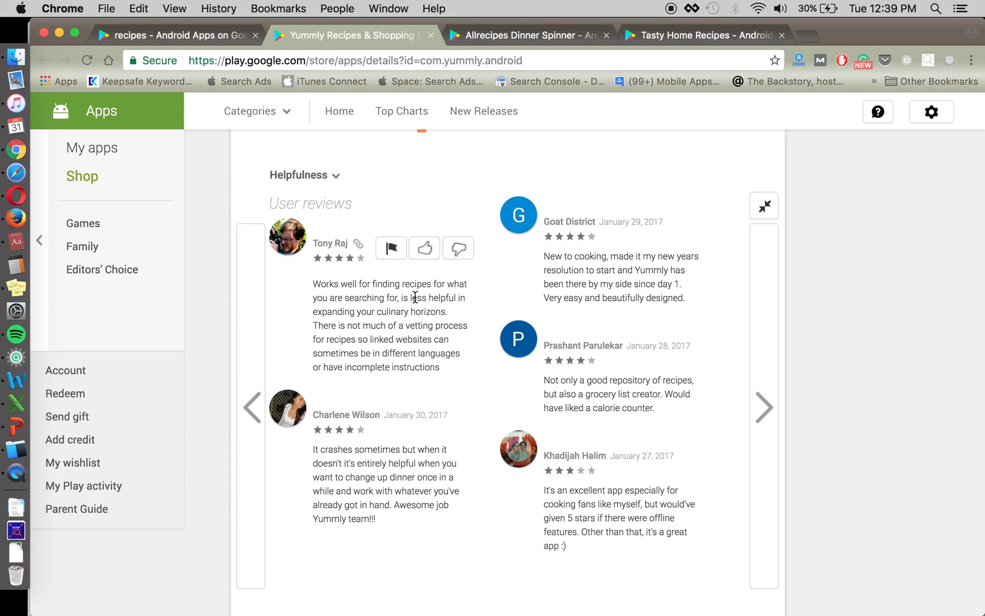
scroll(375, 323, "down", 1)
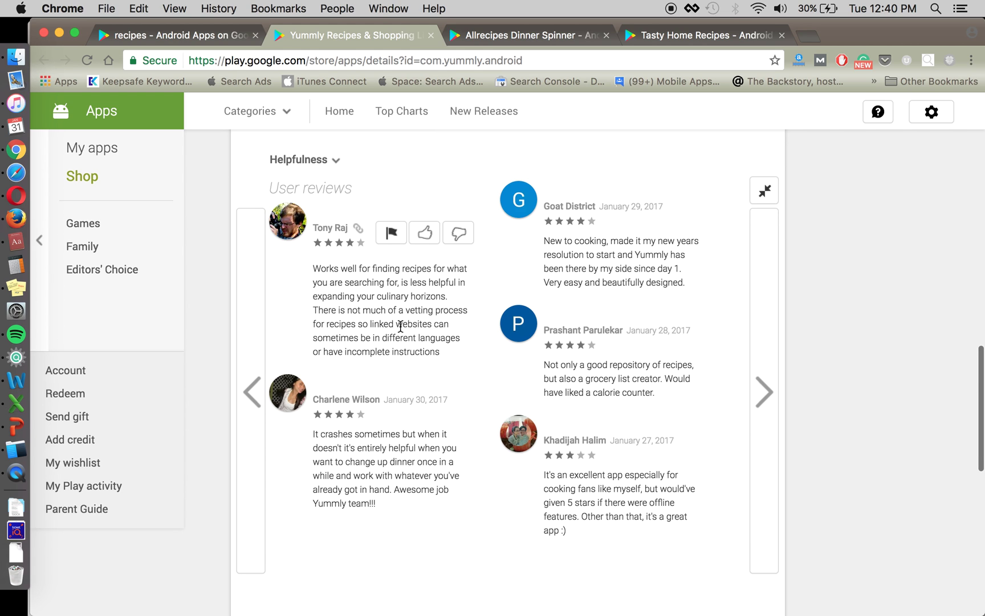
key("super+Tab")
key("super+Tab")
key("super+Tab")
key("super+Tab")
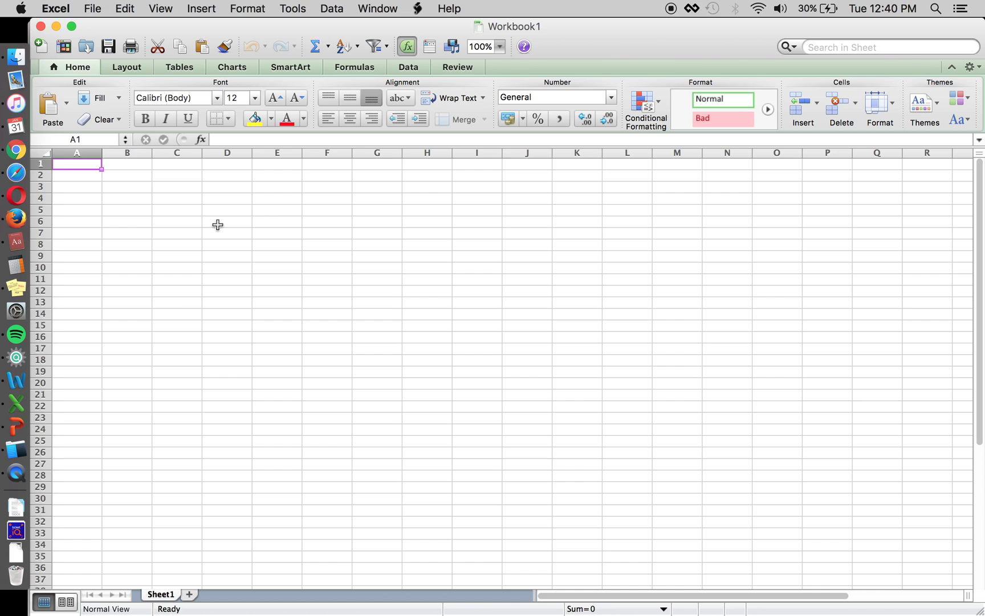
Enter a bold 'Google play' header in A1 and an 'iOS' header in B1.
type("Gogo")
key("BackSpace")
type("o")
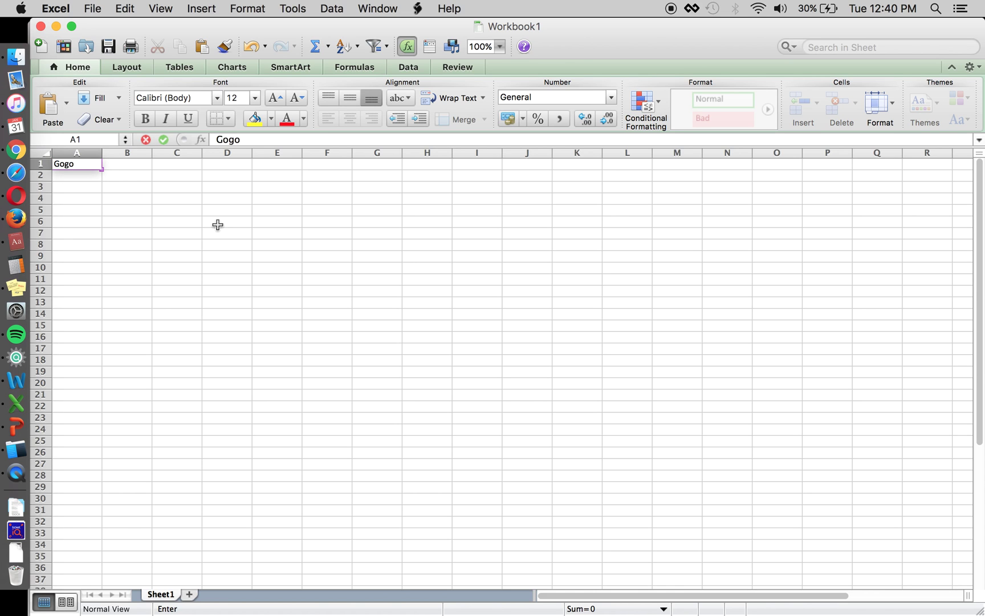
key("BackSpace")
key("BackSpace")
type("ogle play")
key("Return")
key("Up")
key("super+b")
key("Tab")
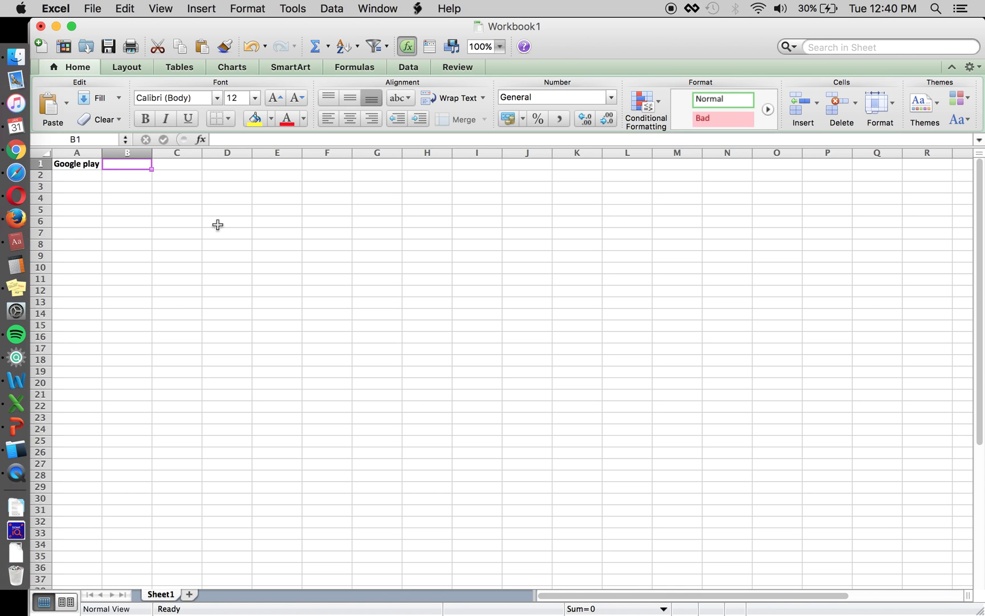
type("iOS")
key("Return")
Log the theme 'finding recipes' in A2.
key("super+Tab")
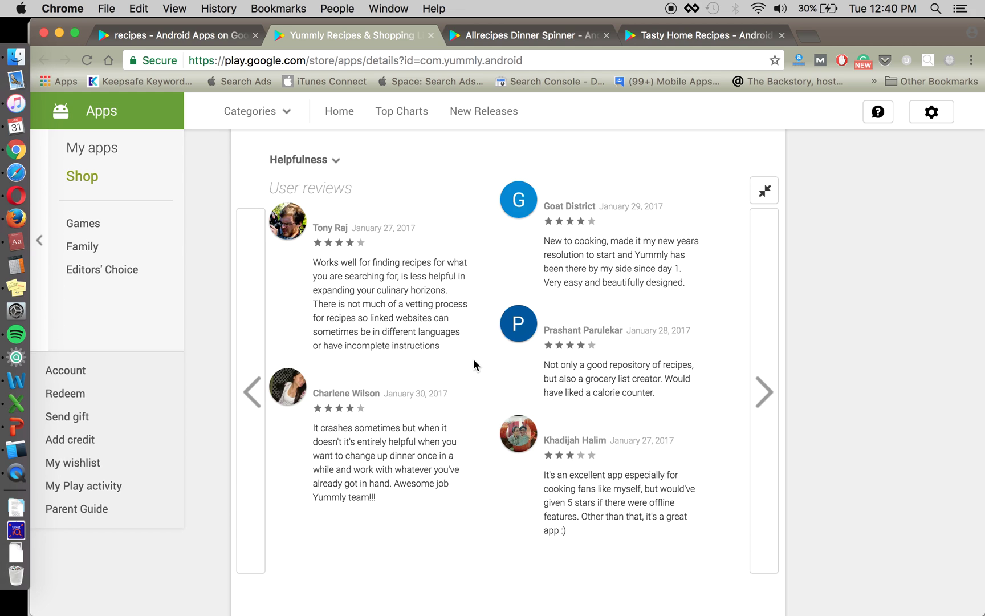
key("super+Tab")
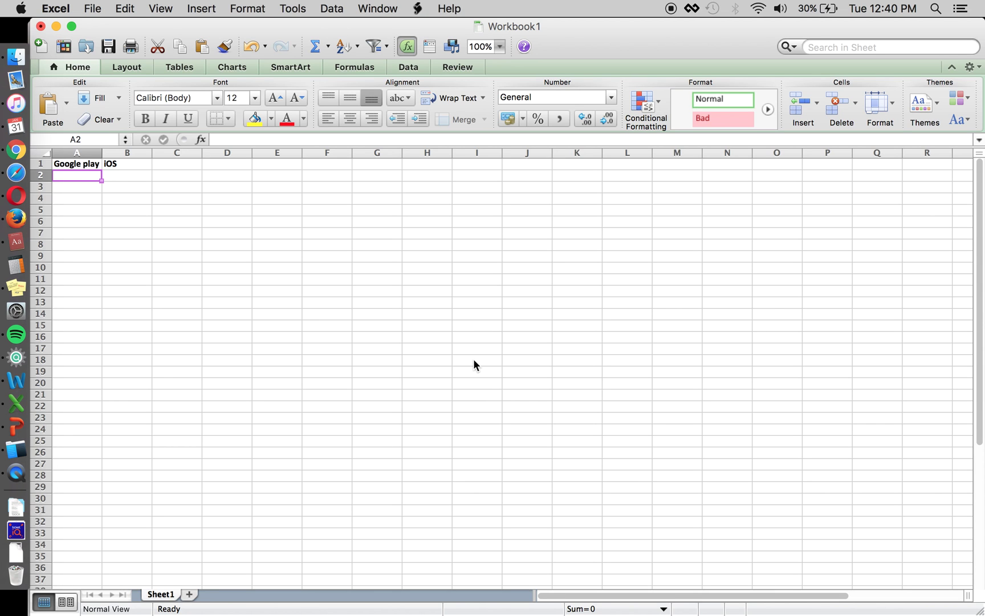
type("findg")
key("BackSpace")
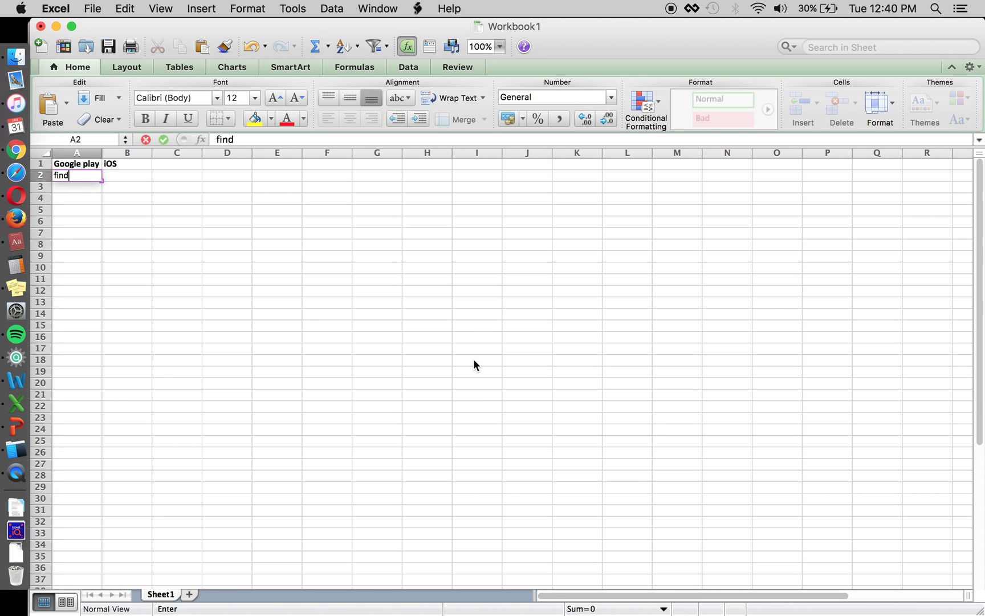
type("ing recipes")
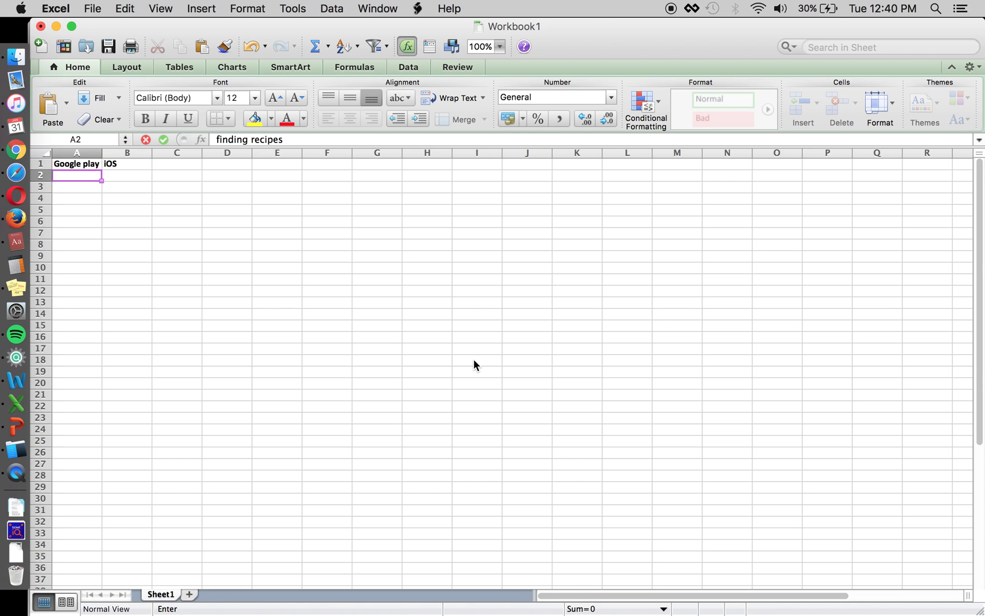
key("Return")
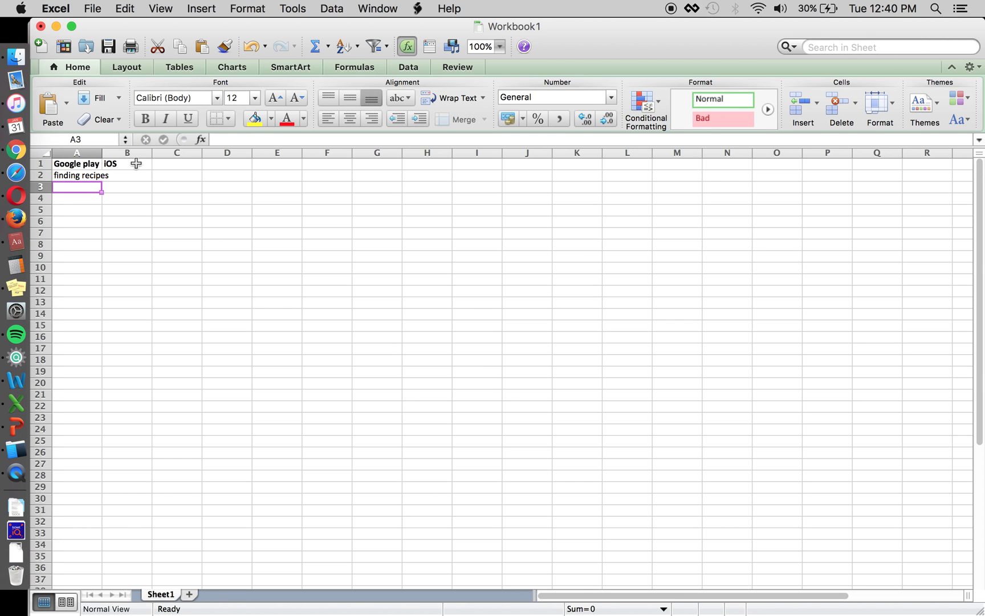
Insert a 'frequency' column before iOS and widen column B to fit it.
left_click(135, 164)
key("ctrl+i")
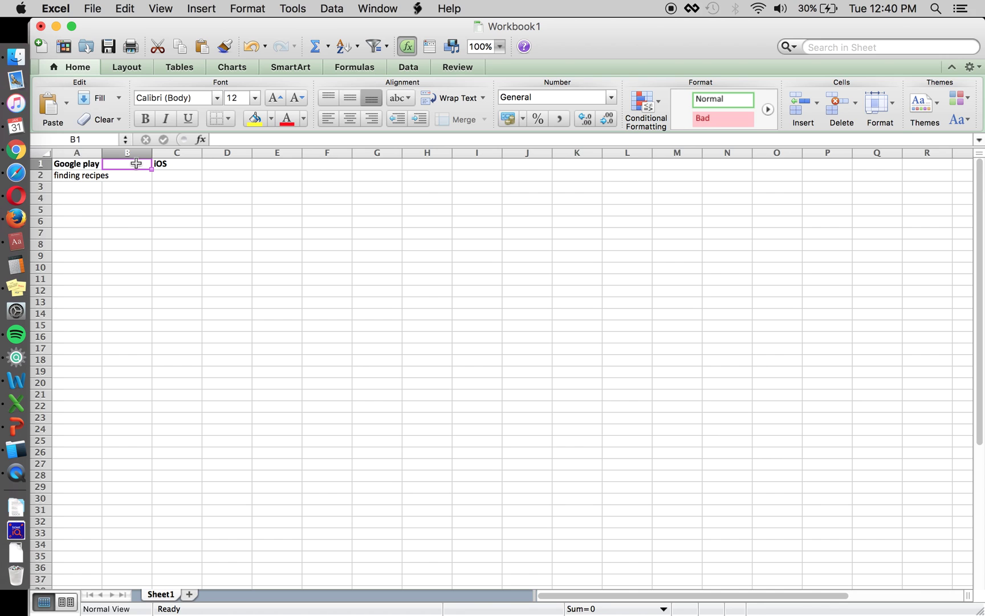
type("frequency")
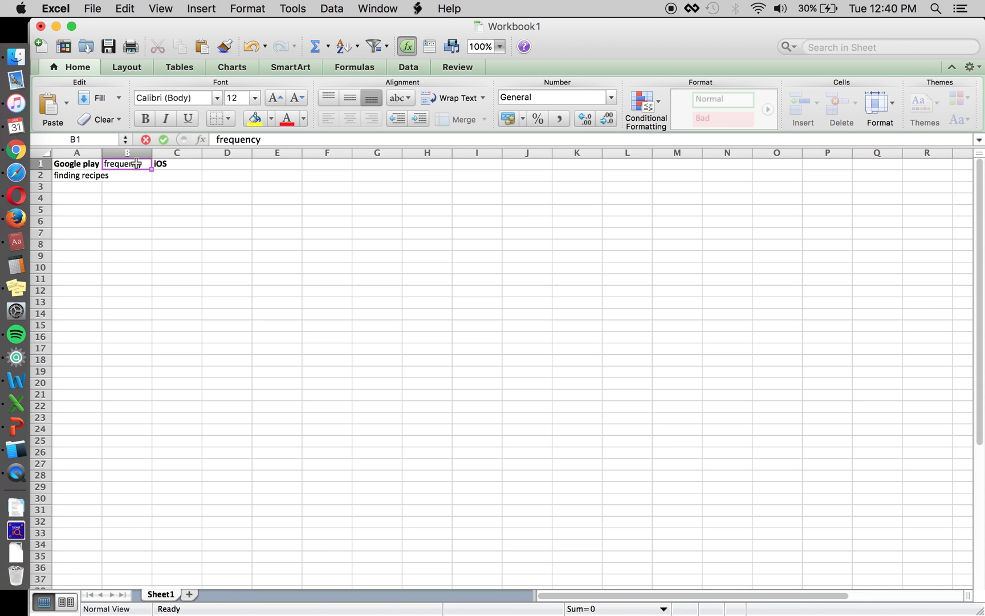
key("Return")
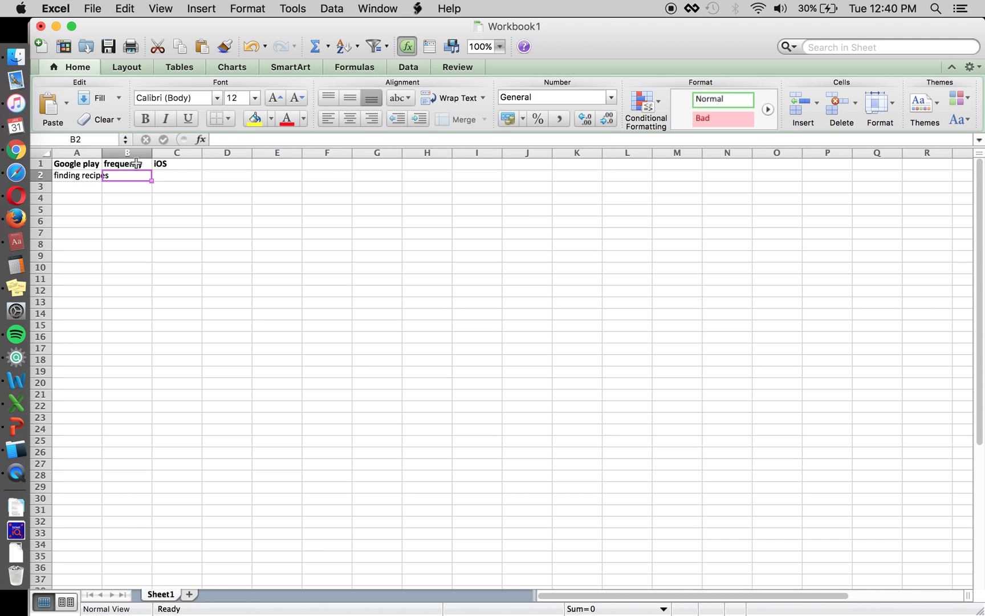
left_click_drag(152, 153, 162, 153)
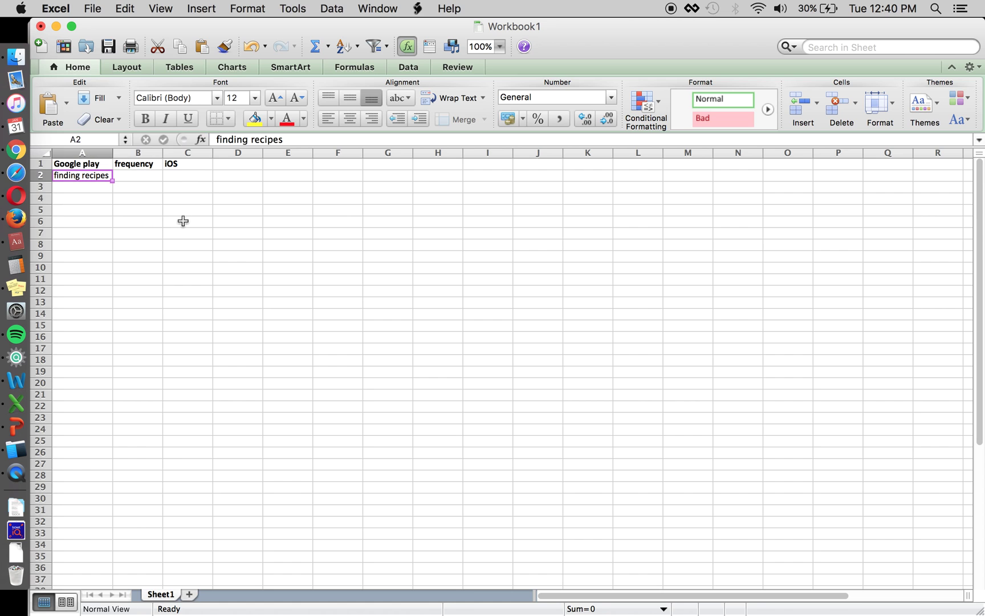
key("Tab")
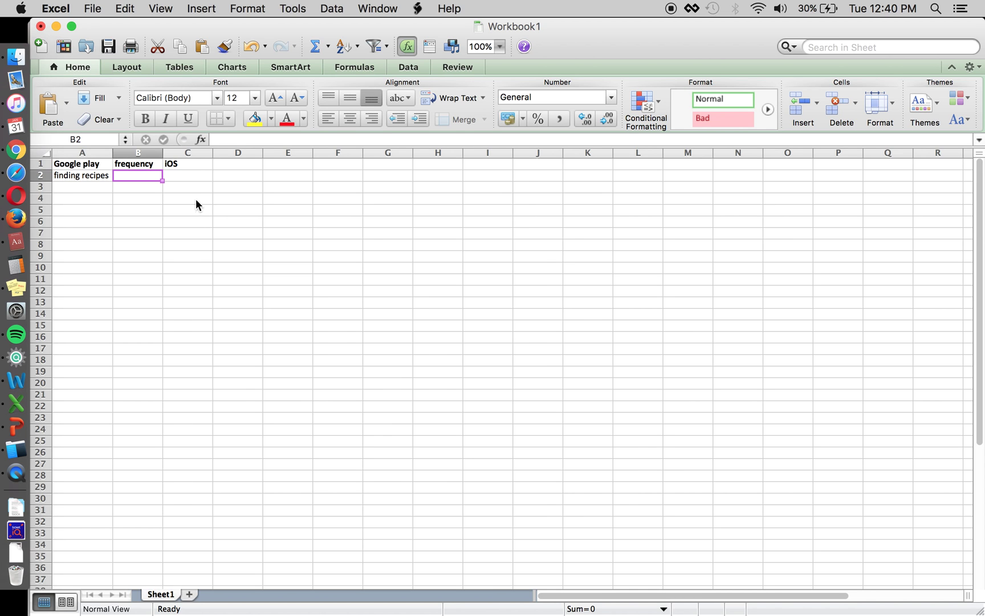
Add a 'verbatim' heading in E1.
key("super+Tab")
key("super+Tab")
left_click(287, 165)
type("verbatimn")
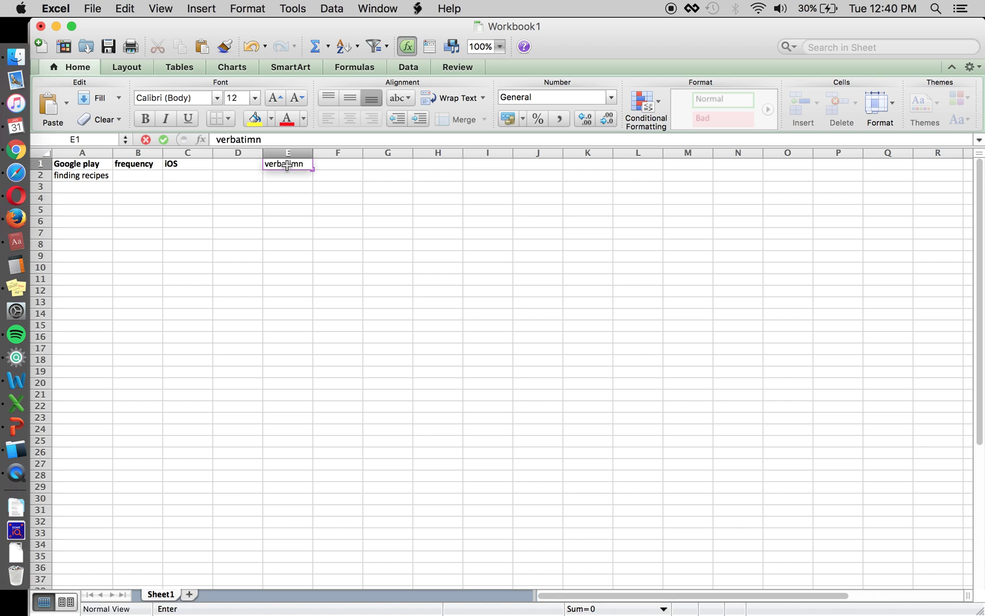
key("BackSpace")
type("\\")
key("BackSpace")
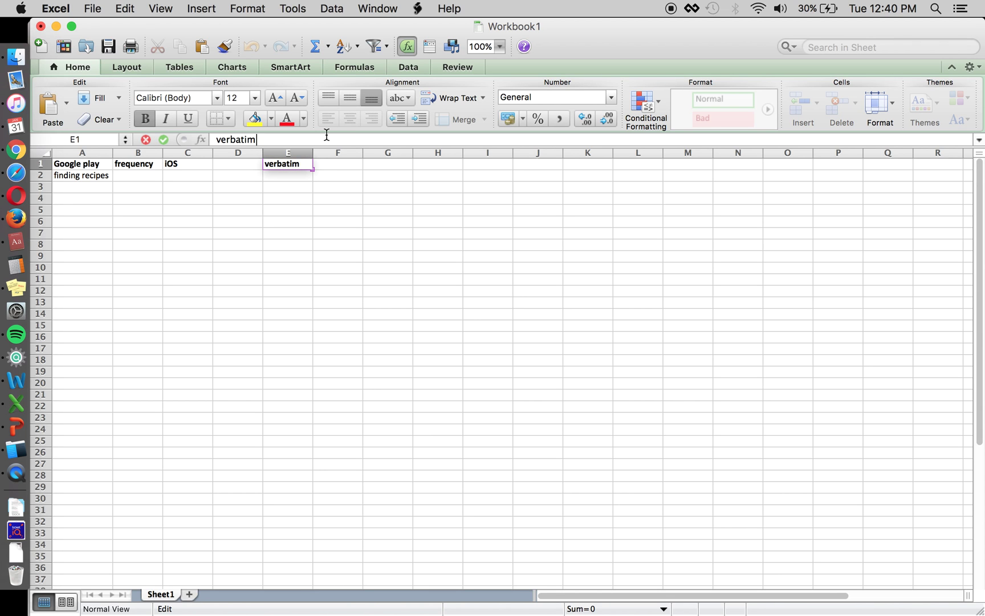
key("Return")
Insert a 'sentiment' column ahead of the iOS column.
key("super+Tab")
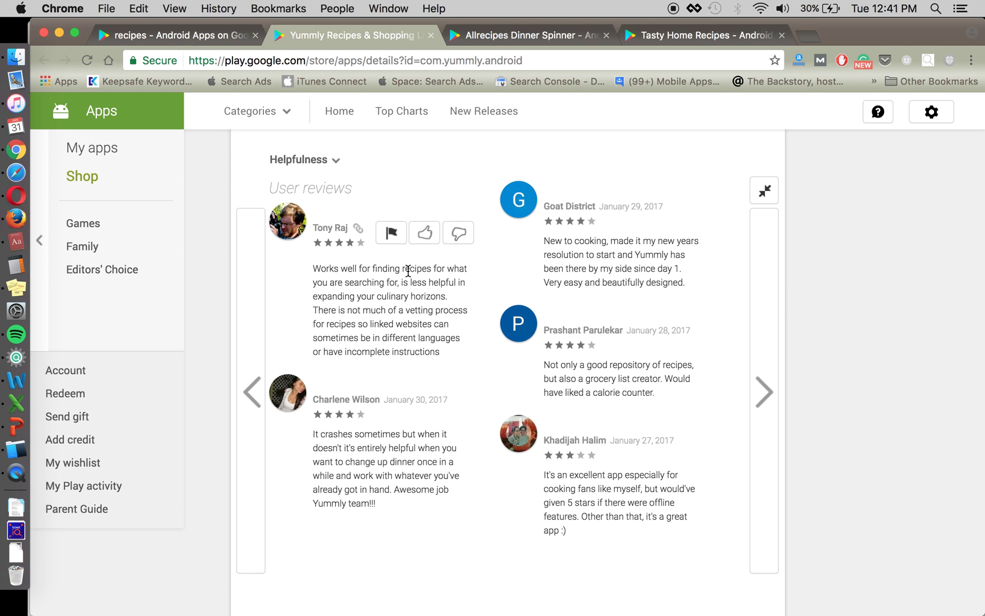
key("super+Tab")
key("Left")
key("Left")
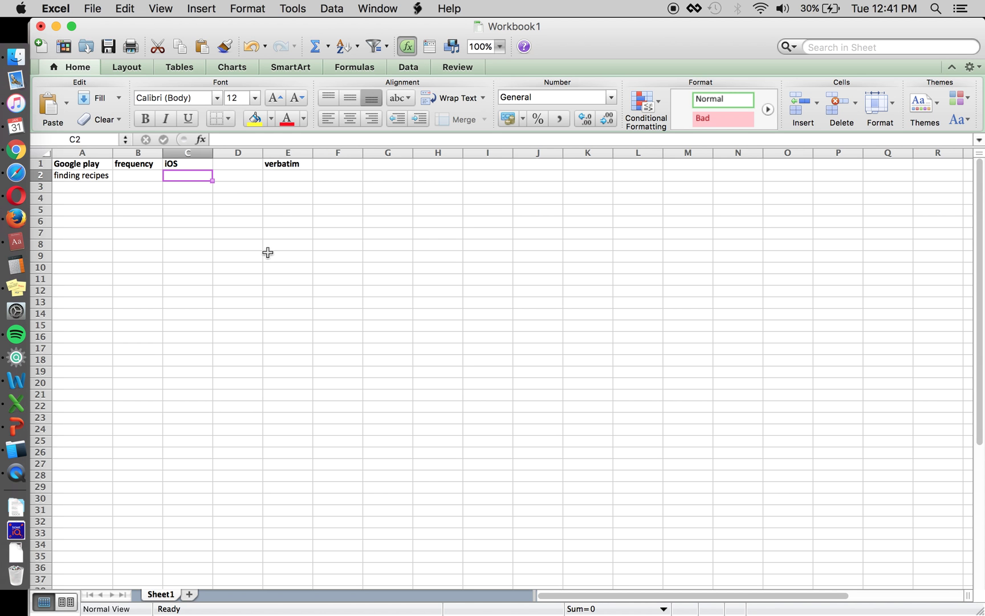
key("Left")
key("Left")
key("Down")
left_click(100, 167)
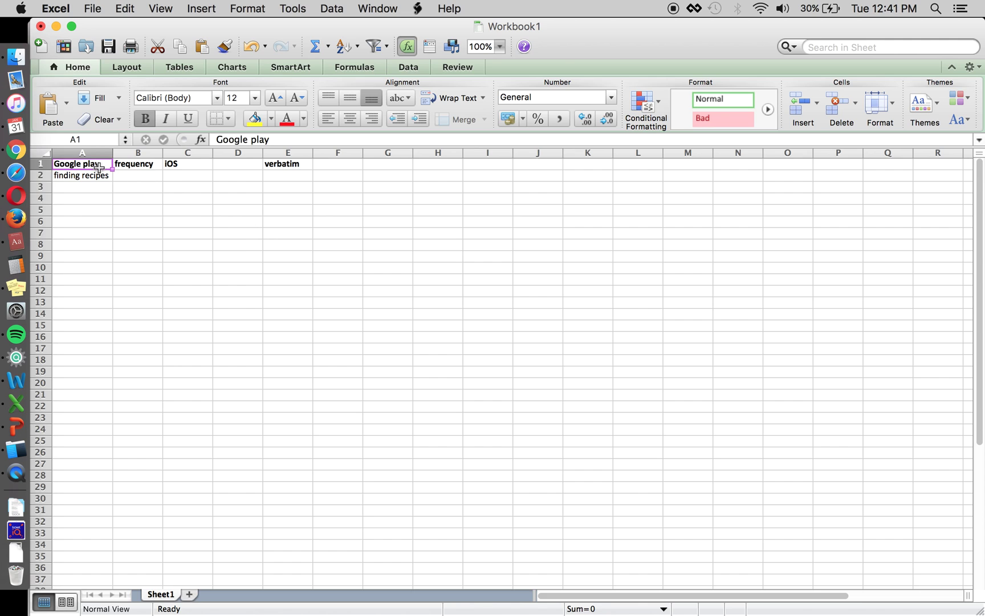
left_click(179, 155)
left_click(801, 105)
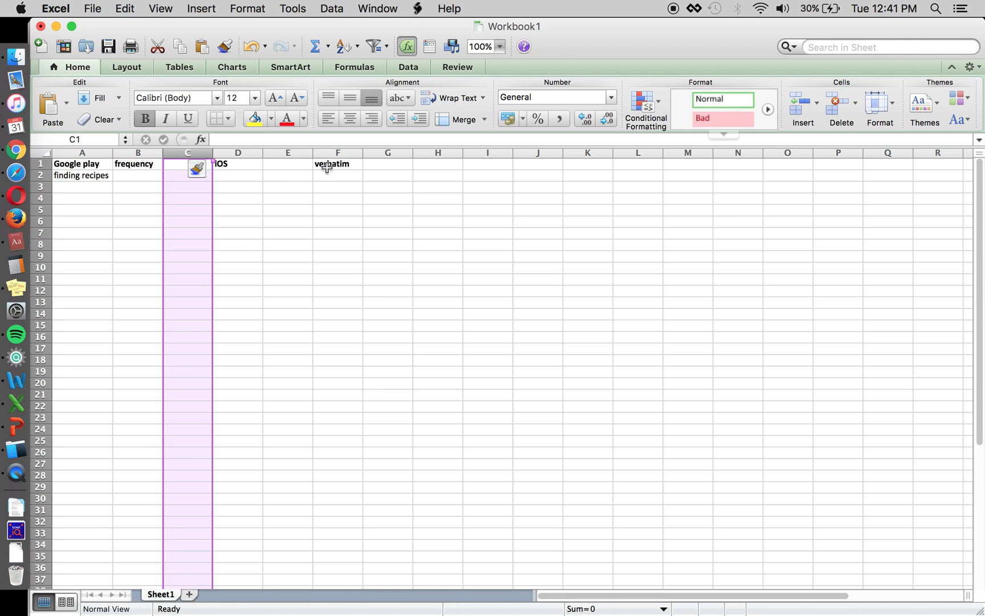
type("sentiment")
key("Return")
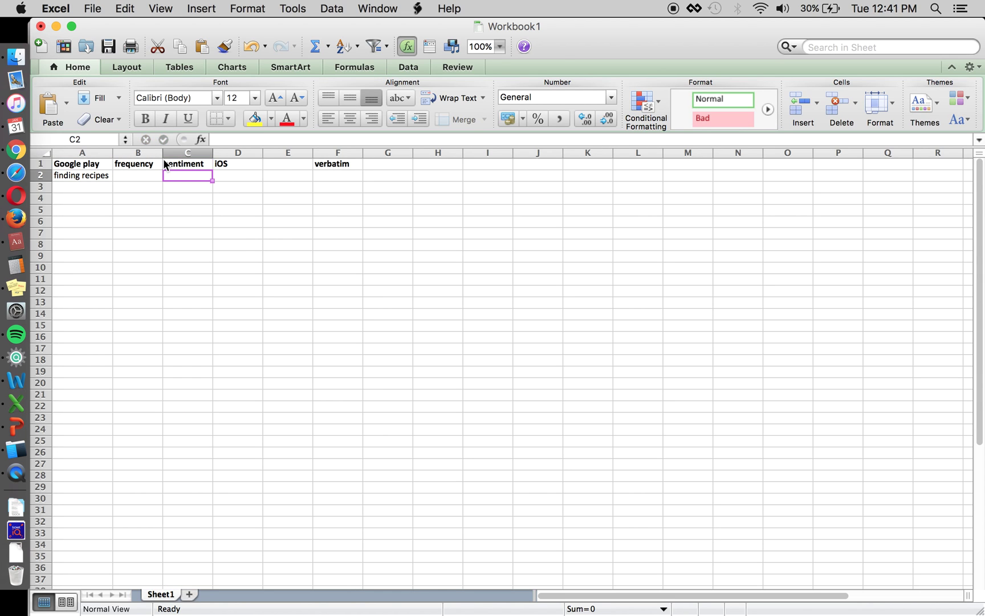
Mark the first theme positive and the second negative in the sentiment column.
type("positive")
key("Return")
type("nega")
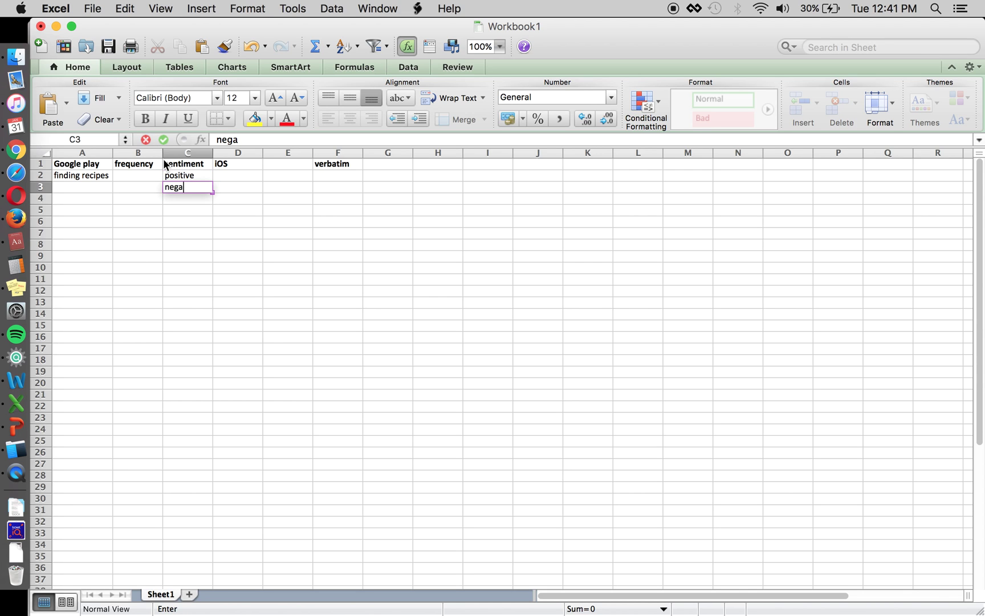
type("tive")
key("BackSpace")
type("ve")
key("Return")
key("Up")
key("Left")
key("Left")
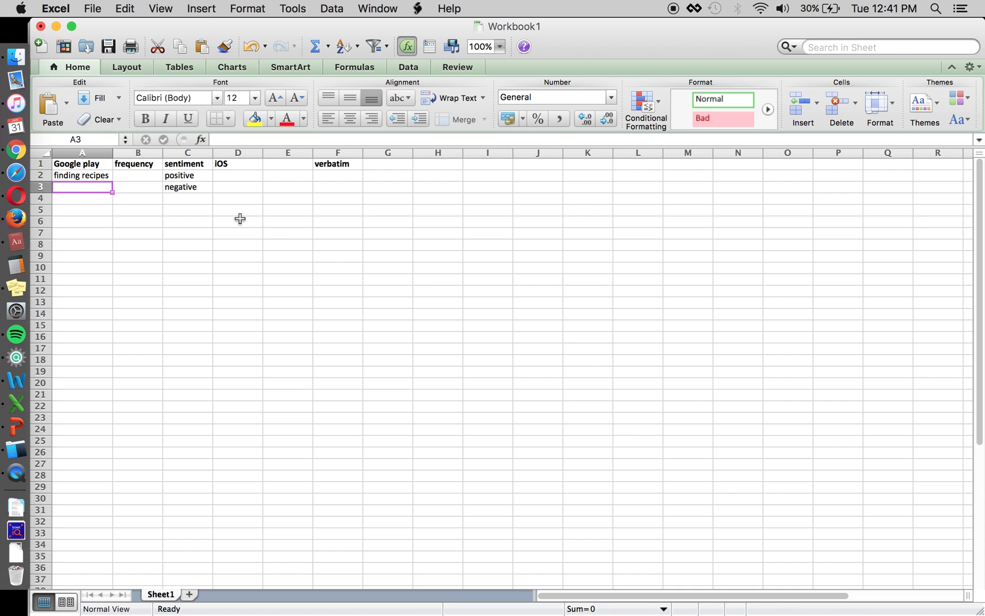
Enter 'no vetting process for recipes' in A3 and autofit column A.
key("super+Tab")
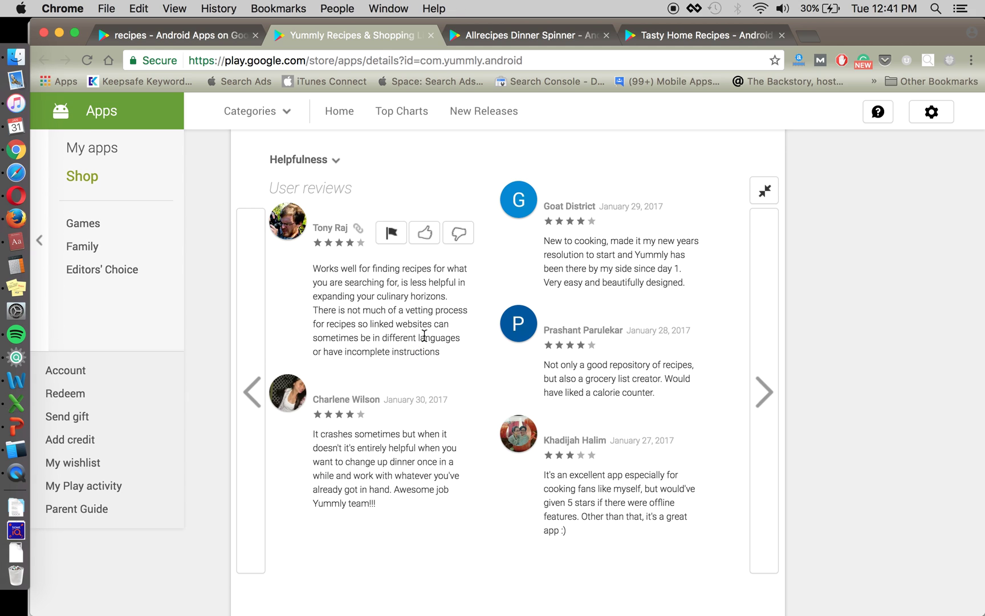
key("super+Tab")
type("no ve")
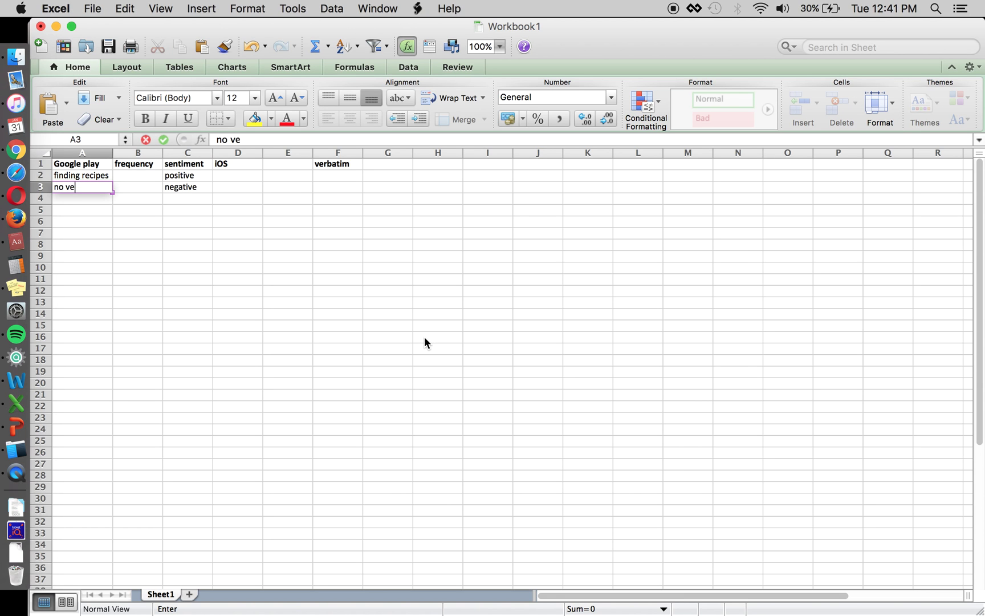
type("tting process for rec")
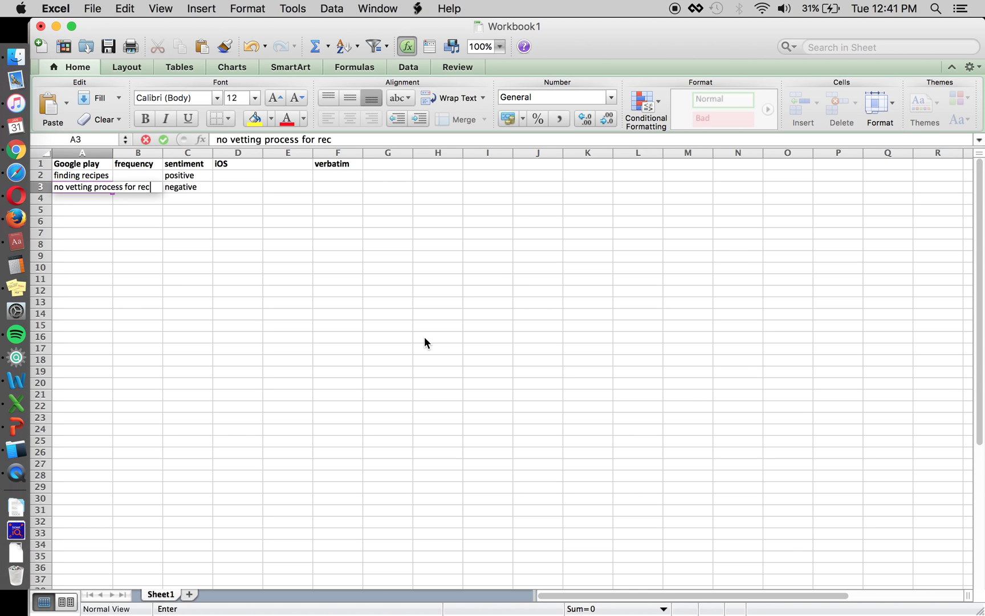
type("ipes")
key("Return")
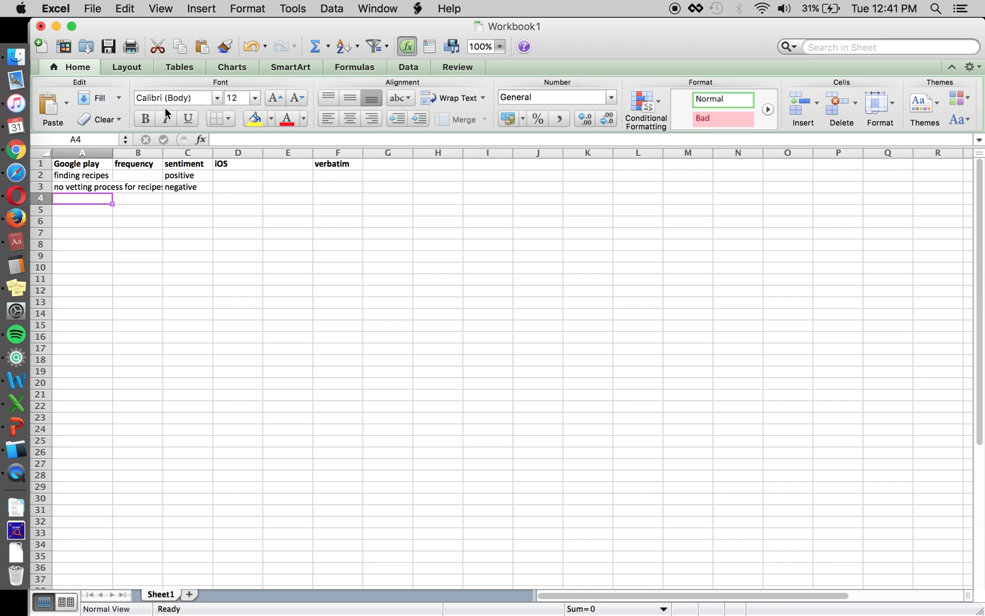
double_click(112, 154)
left_click(259, 200)
key("Up")
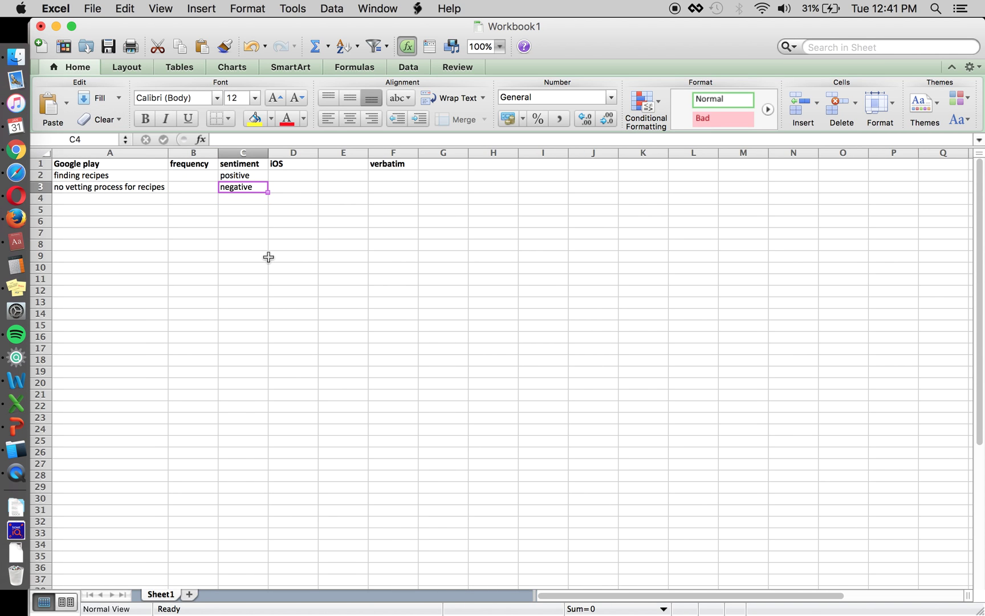
key("Down")
Rename the iOS heading to 'OS' and enter Android as the OS.
key("super+Tab")
key("super+Tab")
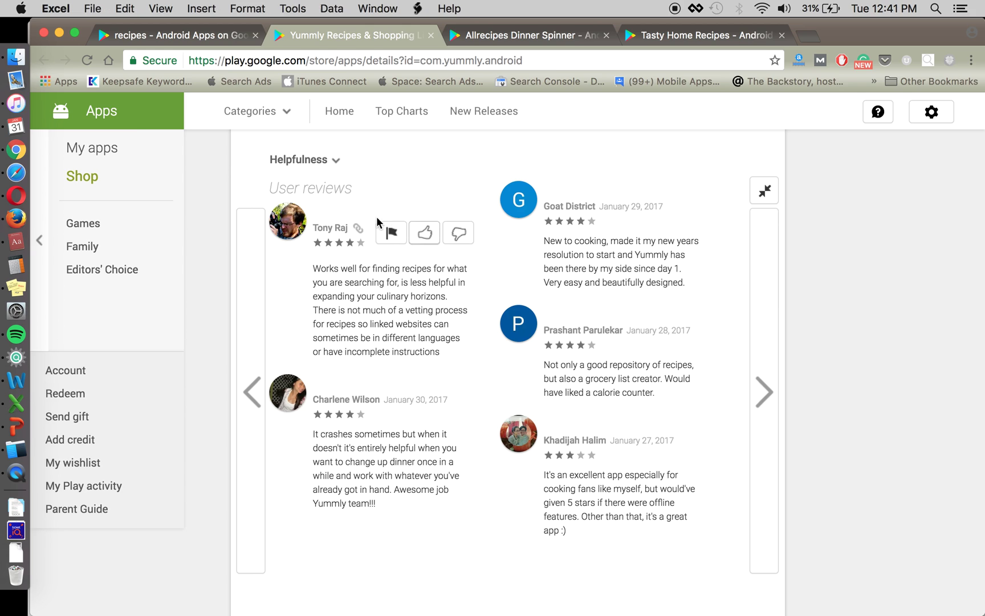
left_click(283, 166)
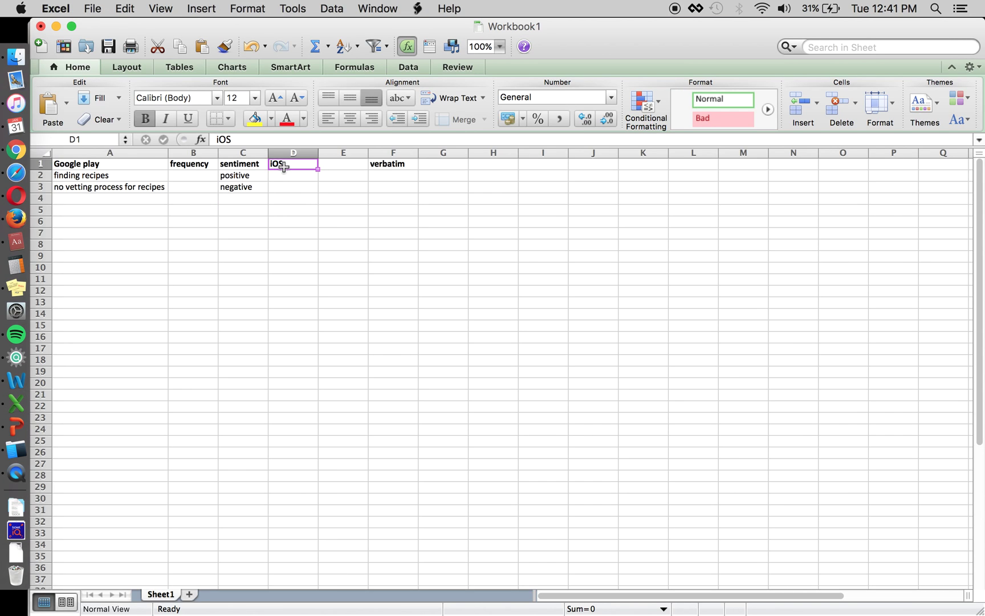
type("OS")
key("Return")
type("Google")
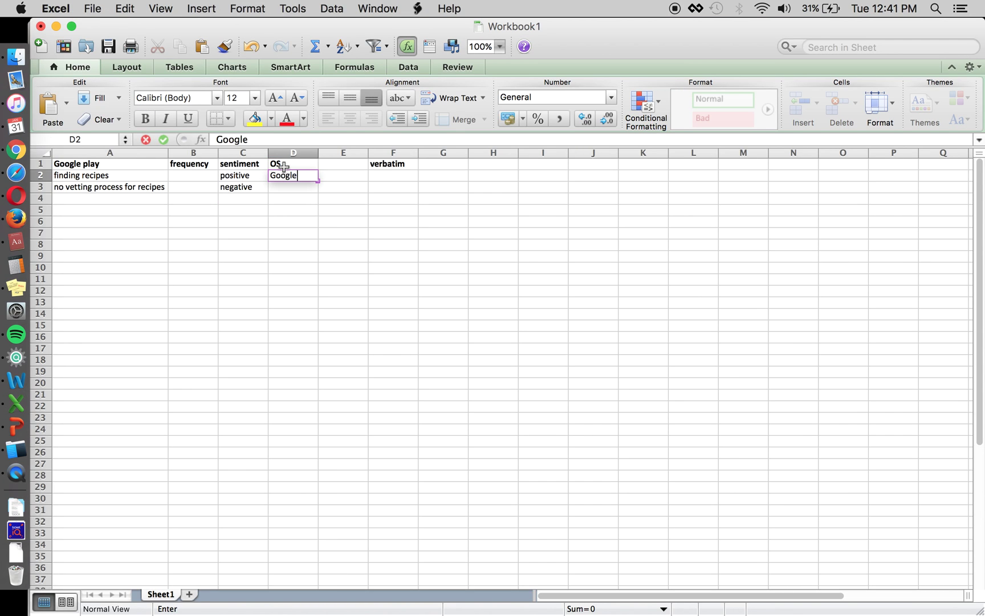
key("Escape")
type("Android")
key("Return")
key("Up")
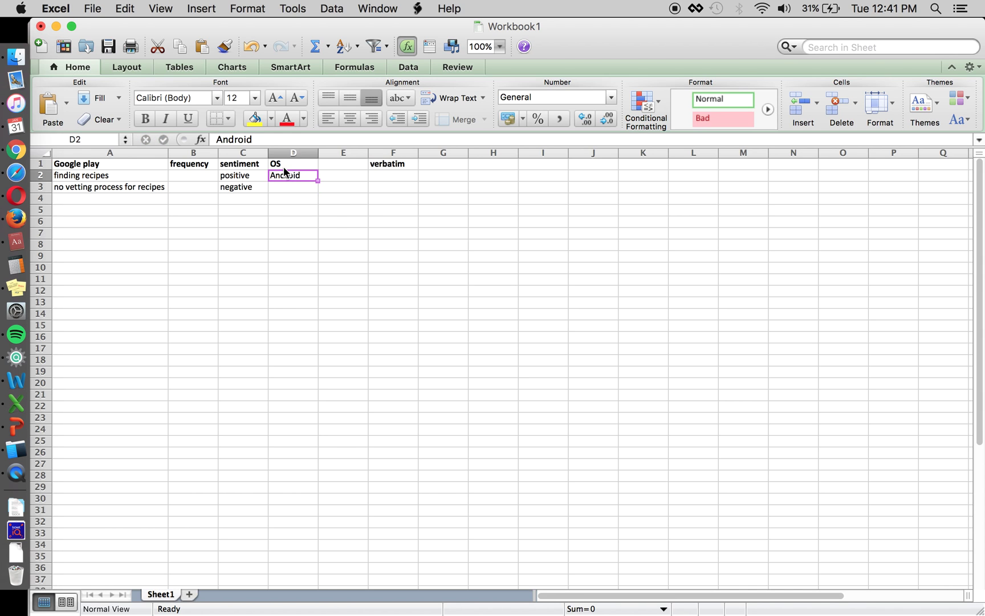
key("super+c")
Give the first theme a frequency of 1 in B2.
key("Down")
key("Return")
key("Left")
key("Left")
key("Up")
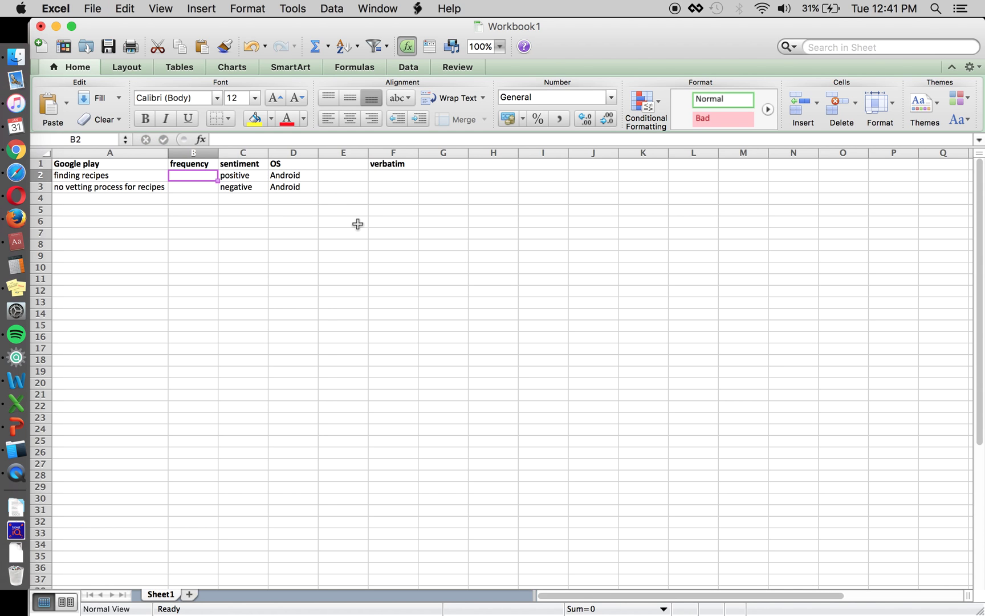
type("1")
key("Return")
key("super+Tab")
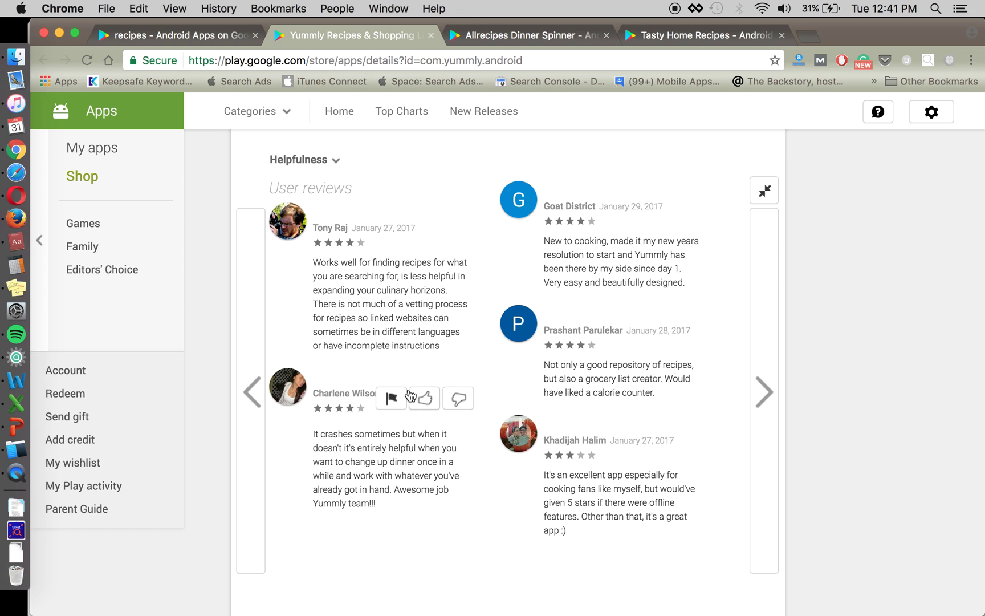
Select the review phrase about expanding your culinary horizons.
scroll(428, 359, "down", 1)
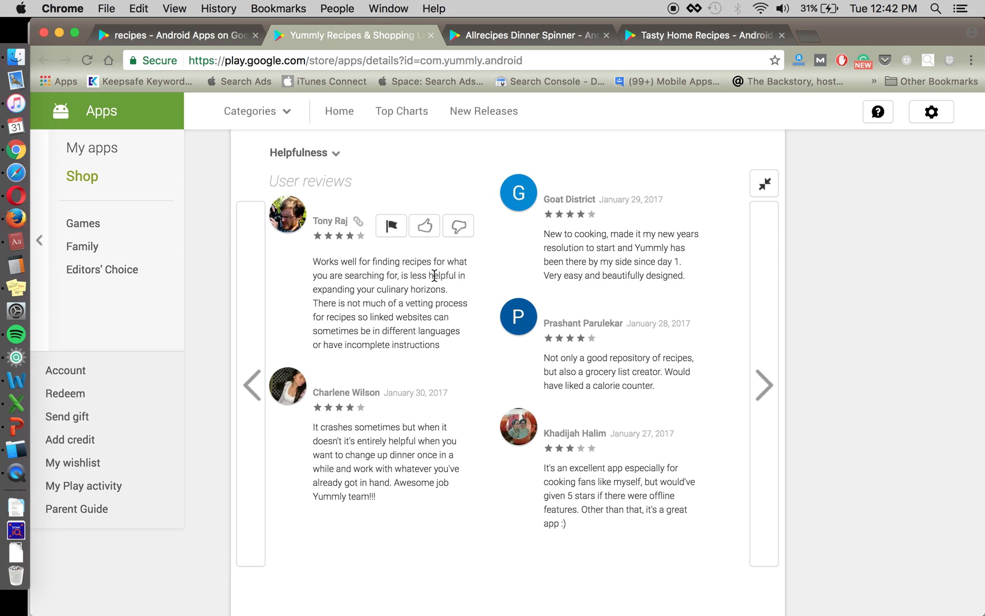
scroll(387, 268, "down", 1)
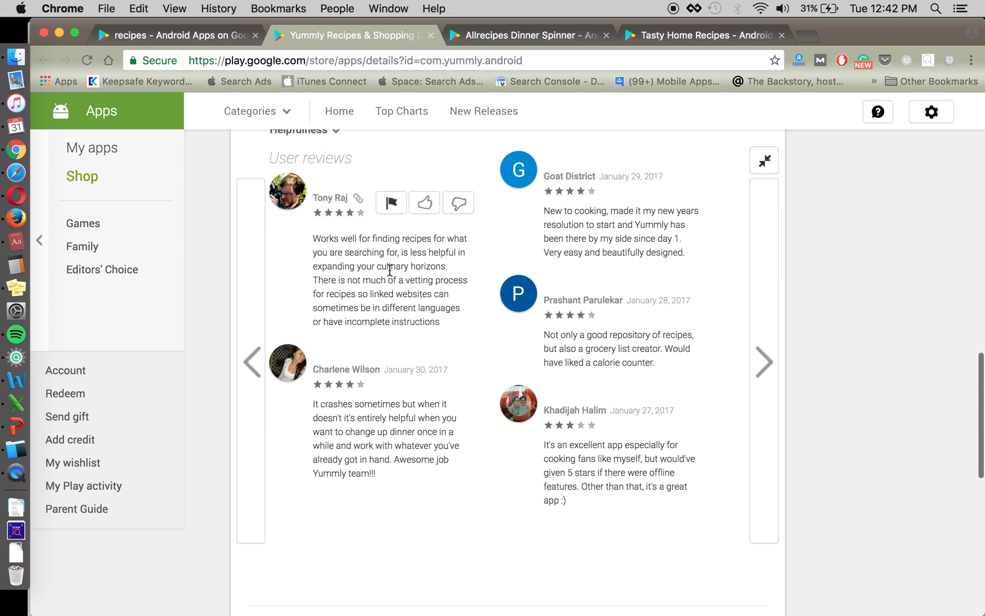
double_click(342, 266)
left_click_drag(419, 265, 442, 266)
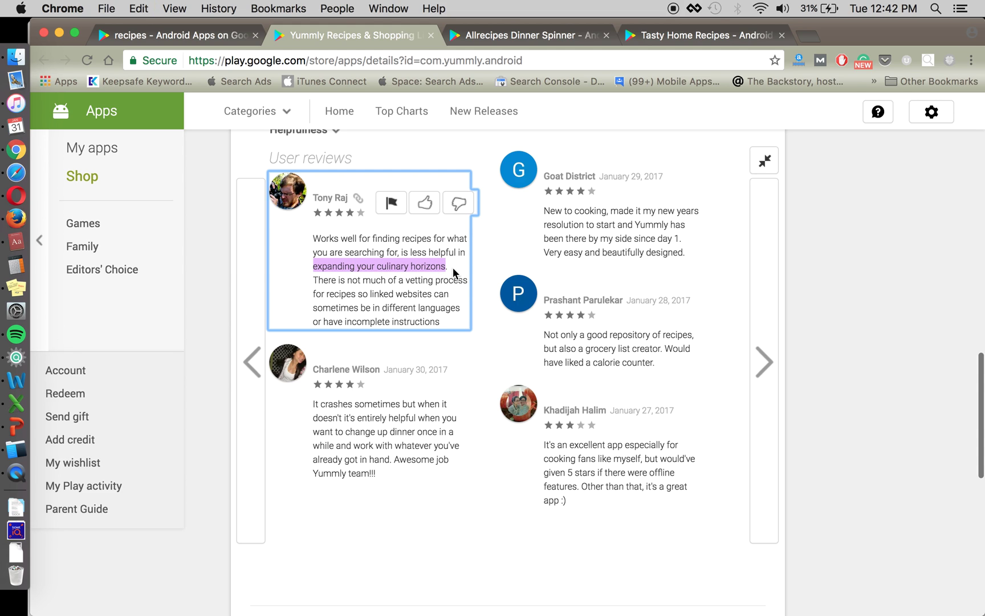
left_click(425, 256)
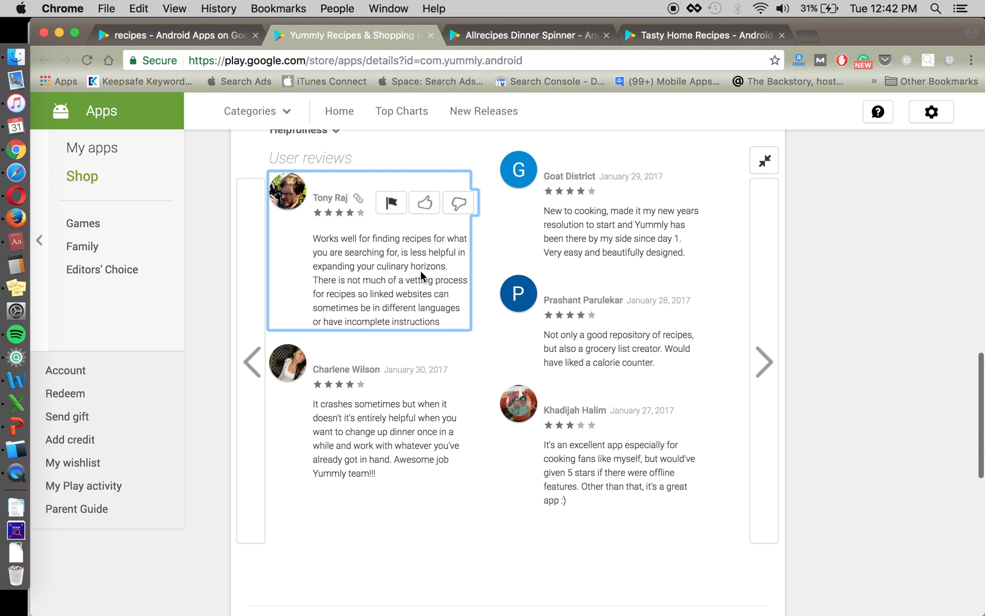
double_click(343, 265)
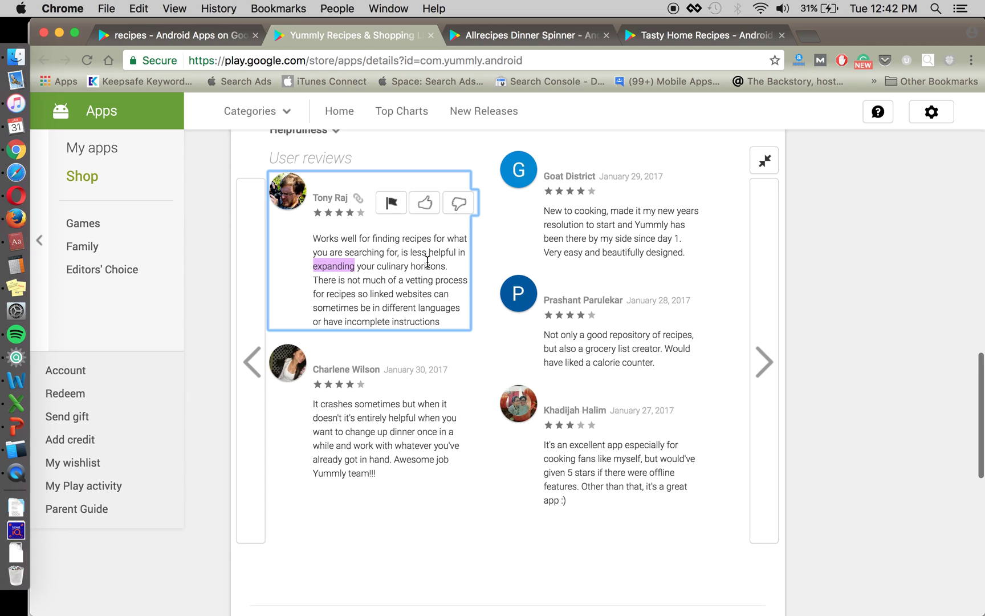
left_click_drag(415, 251, 448, 266)
Paste the phrase into A4, mark it negative in C4, and widen column A.
key("super+Tab")
key("Left")
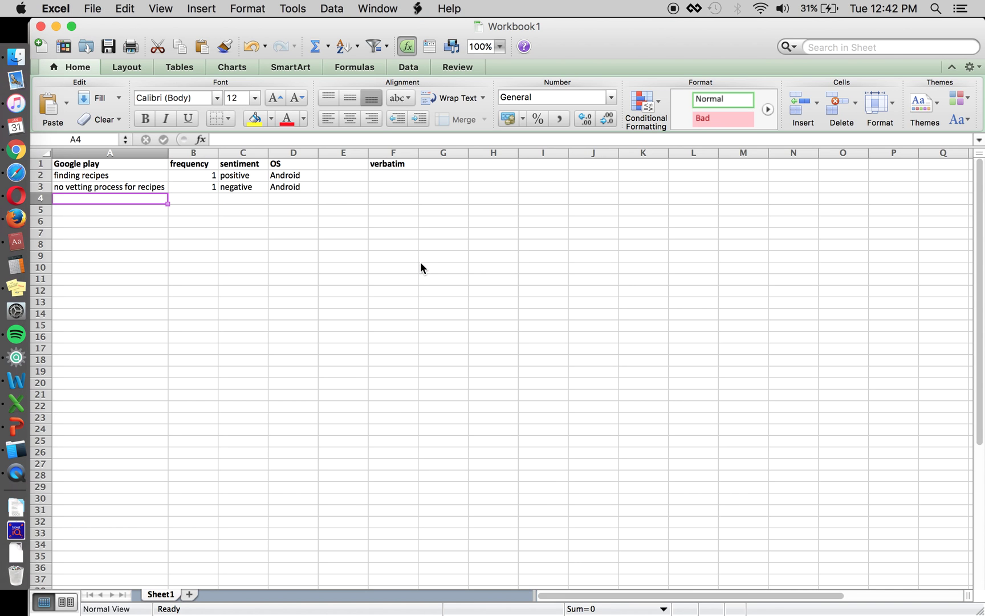
key("super+v")
key("Tab")
key("Tab")
type("negat")
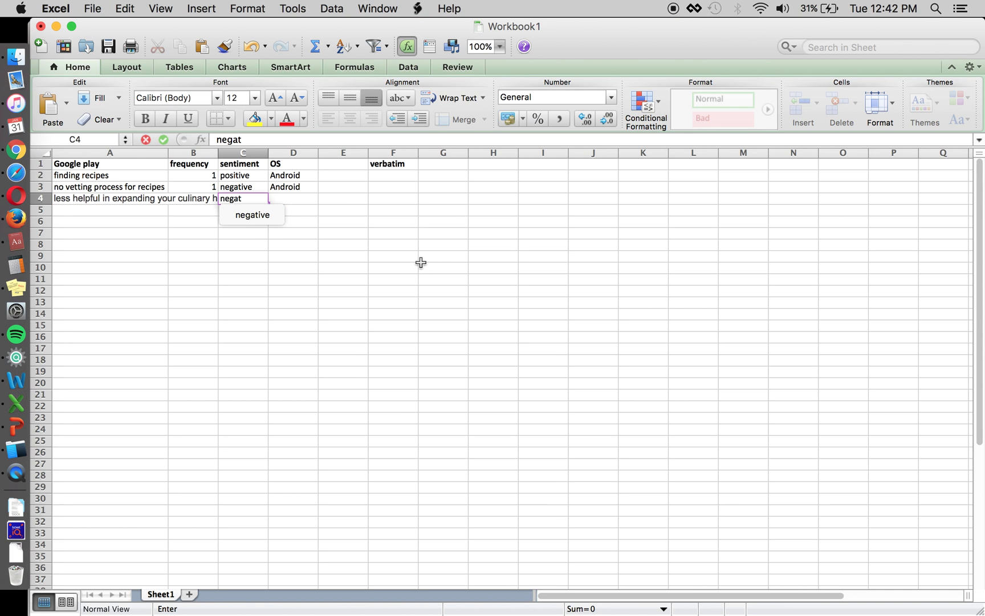
key("Down")
key("Return")
left_click_drag(168, 153, 251, 226)
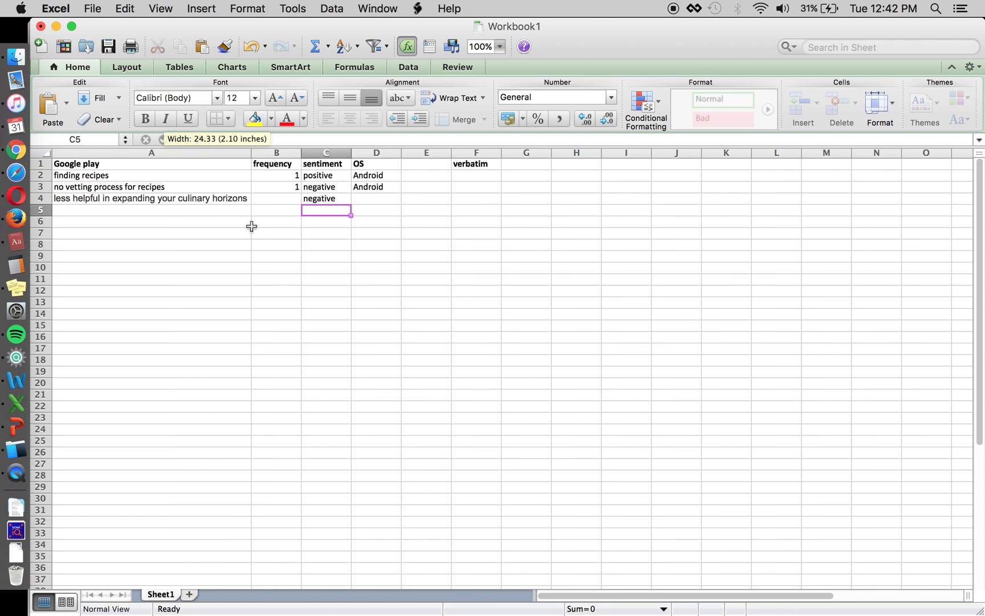
Copy 'expanding your culinary horizons' from A4 into F2 as the verbatim.
left_click(193, 198)
left_click_drag(282, 139, 465, 143)
key("super+c")
left_click(464, 184)
left_click(464, 176)
key("super+v")
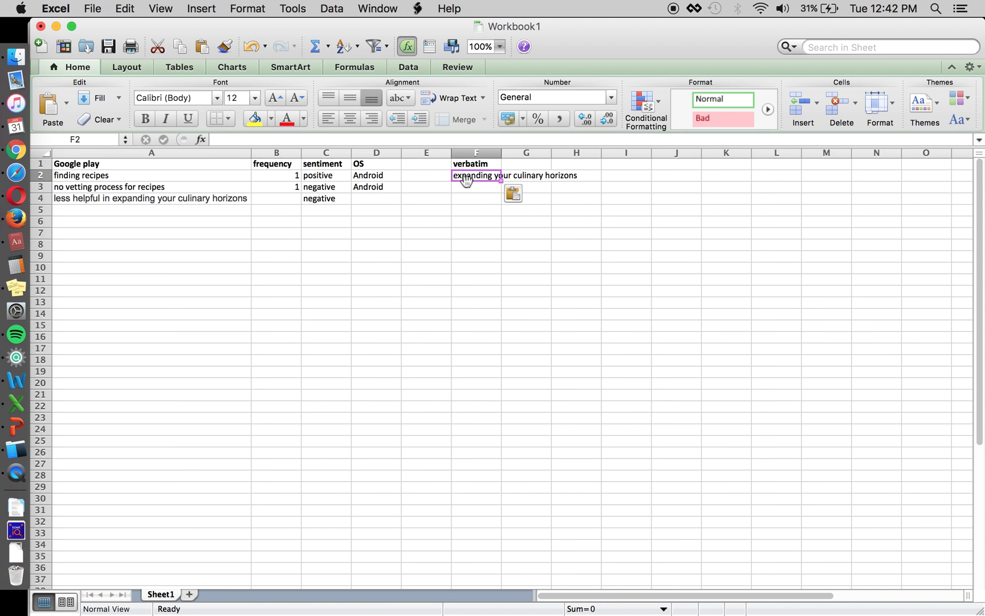
left_click(212, 209)
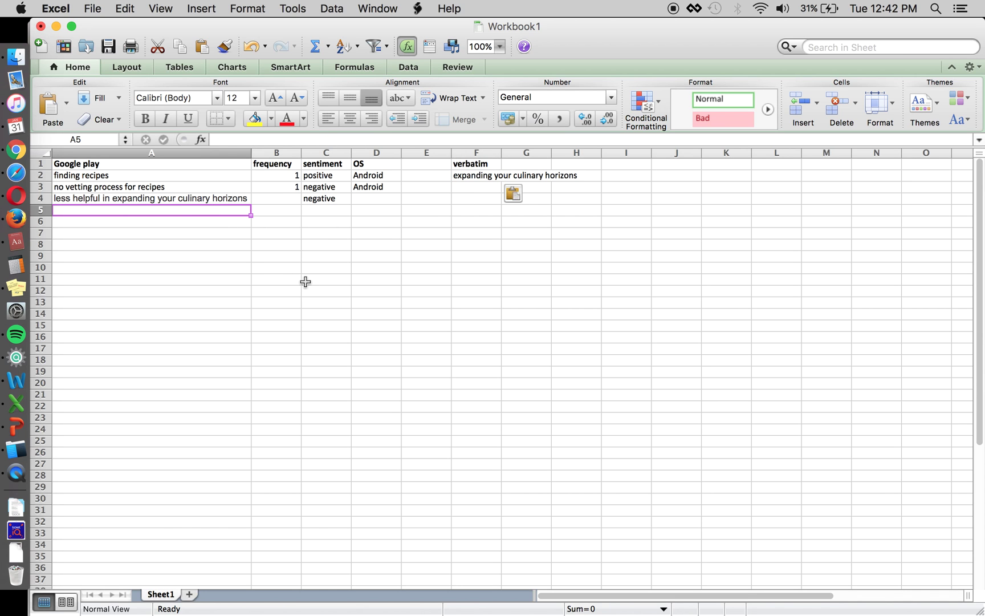
key("super+Tab")
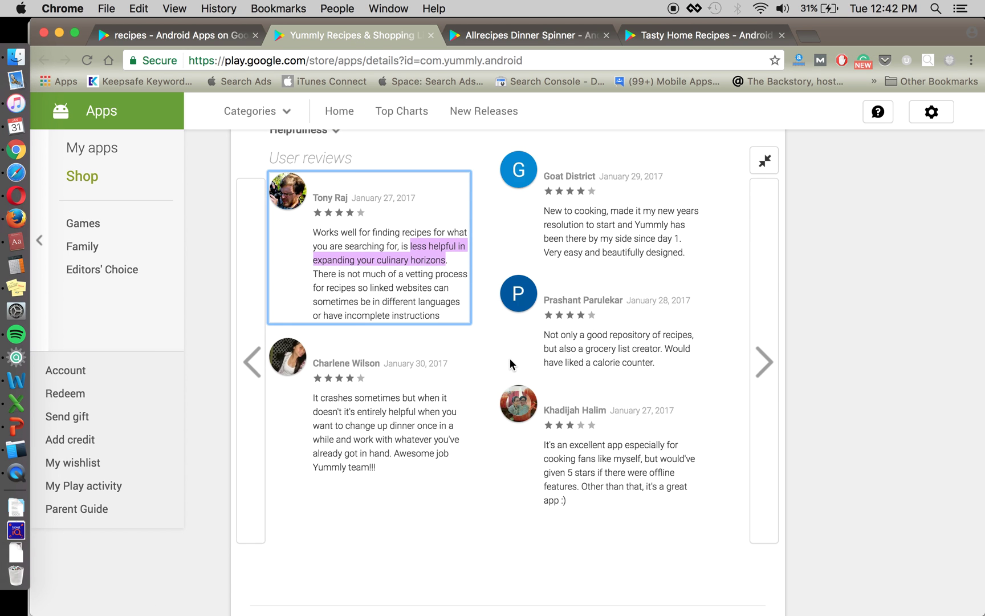
Select the review phrase 'change up dinner once in a while'.
left_click(413, 427)
scroll(414, 428, "down", 1)
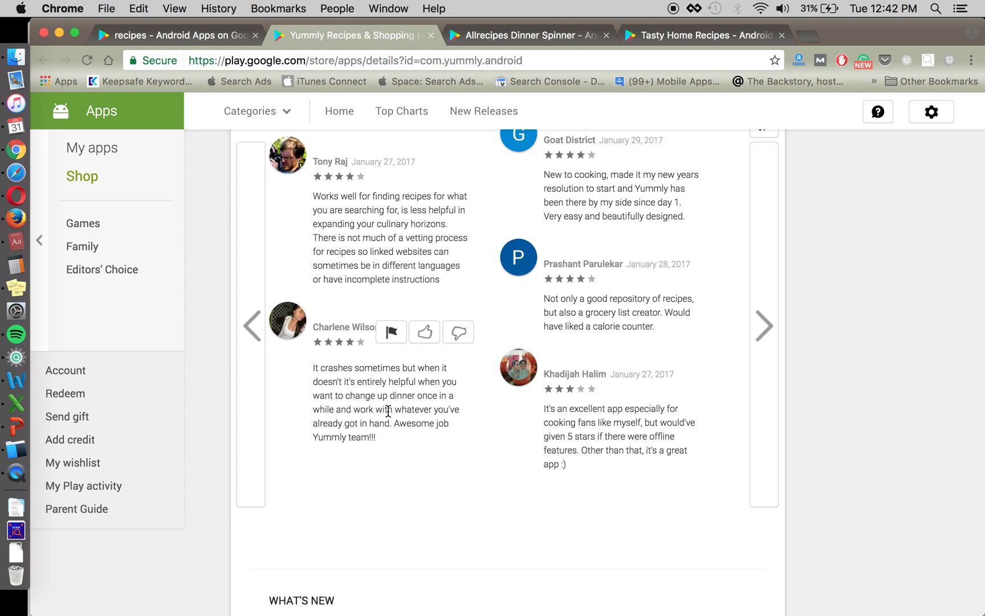
double_click(358, 395)
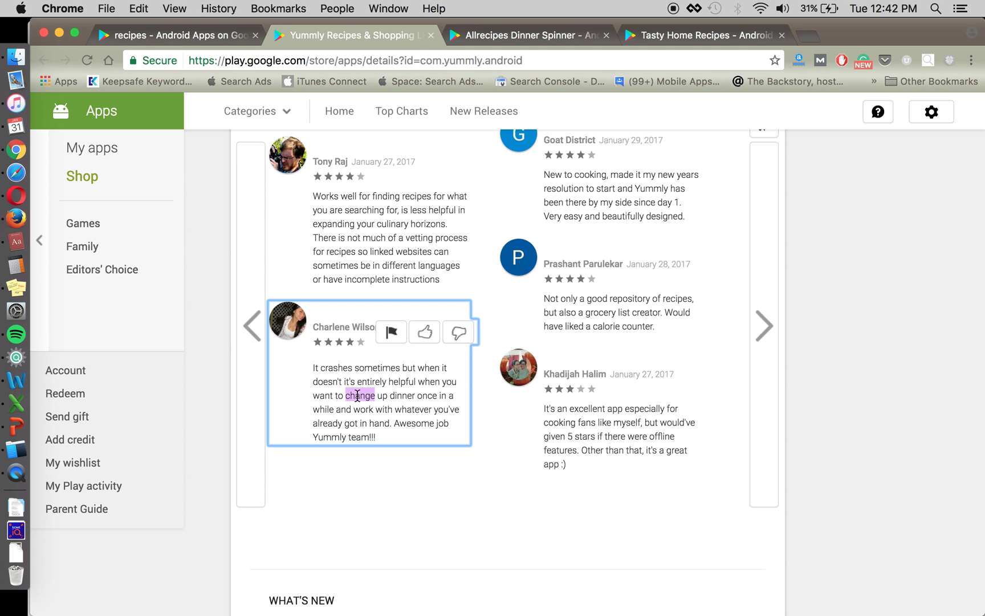
left_click(334, 413, "shift")
key("super+Tab")
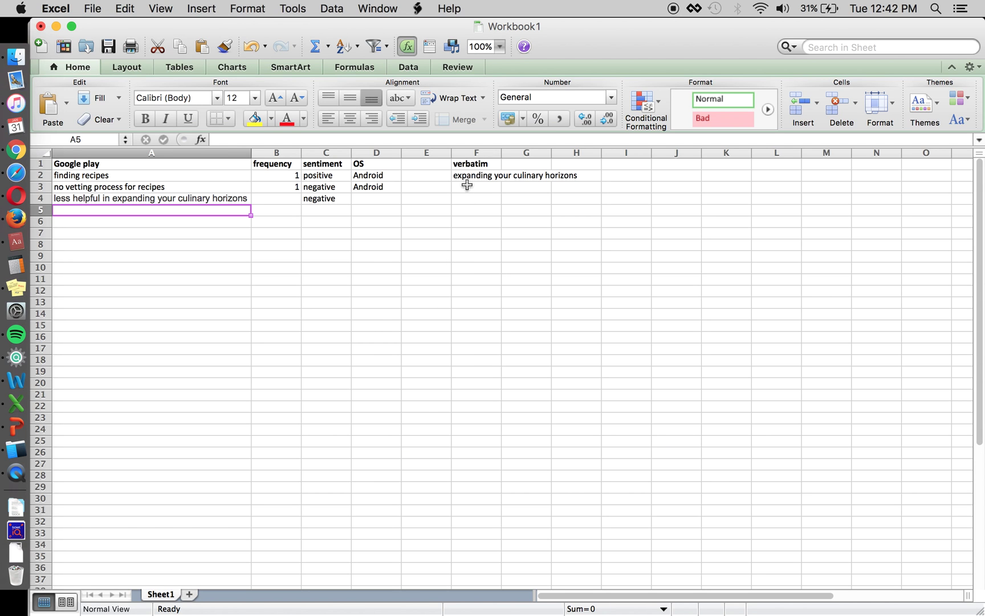
Paste 'change up dinner once in a while' into F3 as a verbatim quote.
left_click(466, 185)
key("super+v")
key("Down")
key("Down")
key("Home")
key("super+Tab")
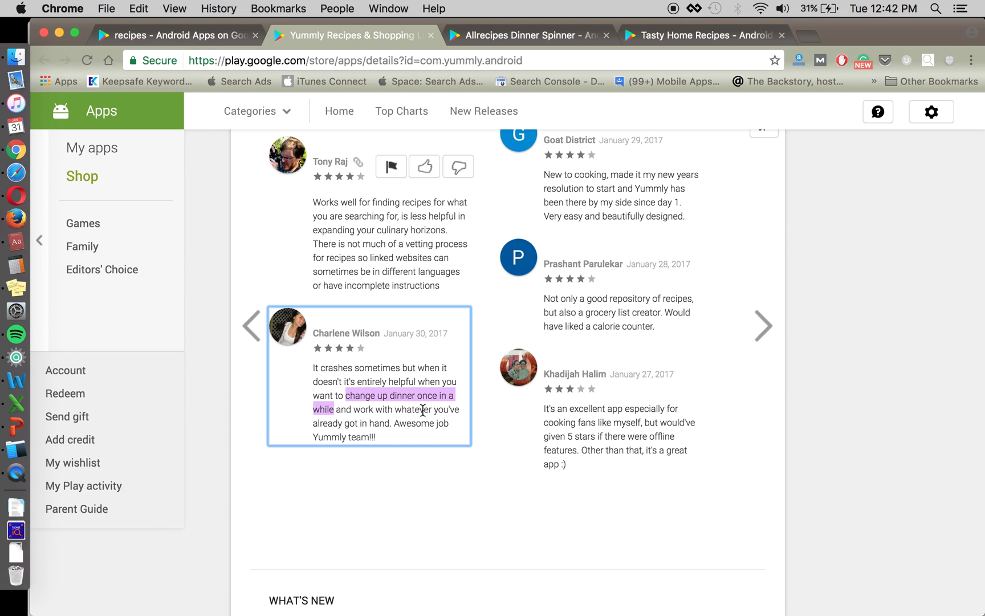
key("super+Tab")
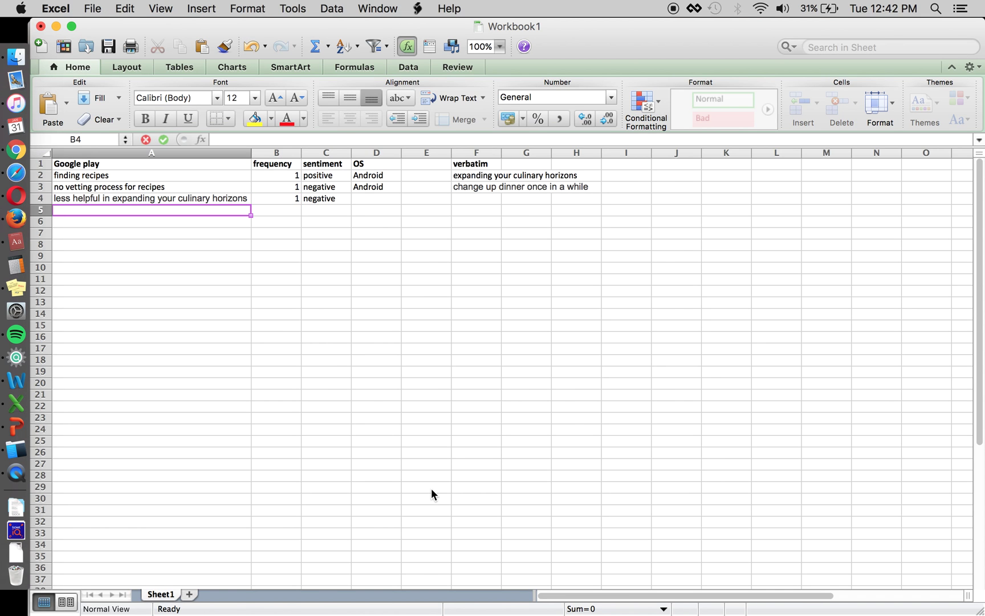
key("super+Tab")
left_click(417, 423)
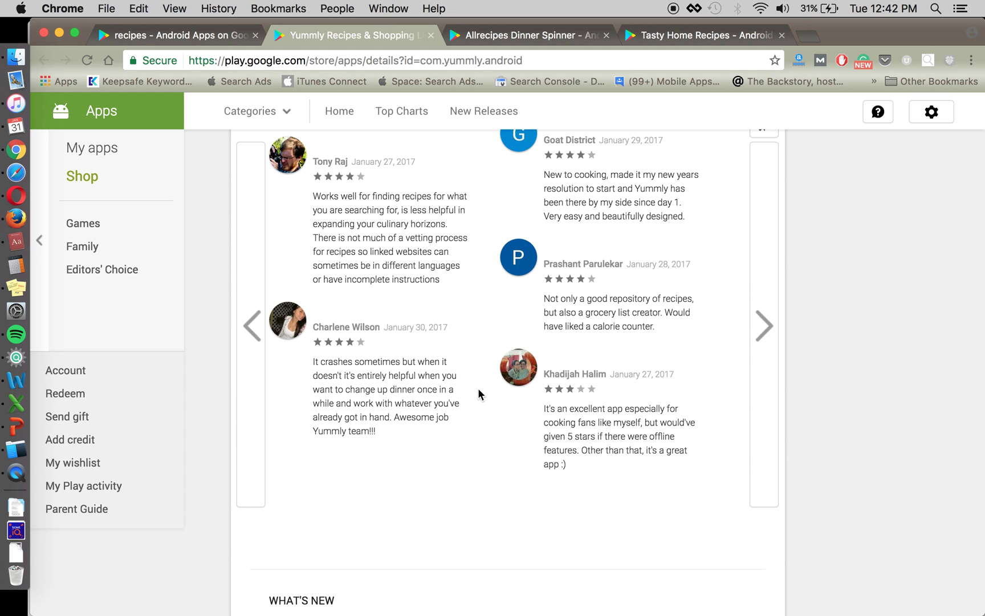
scroll(478, 388, "up", 1)
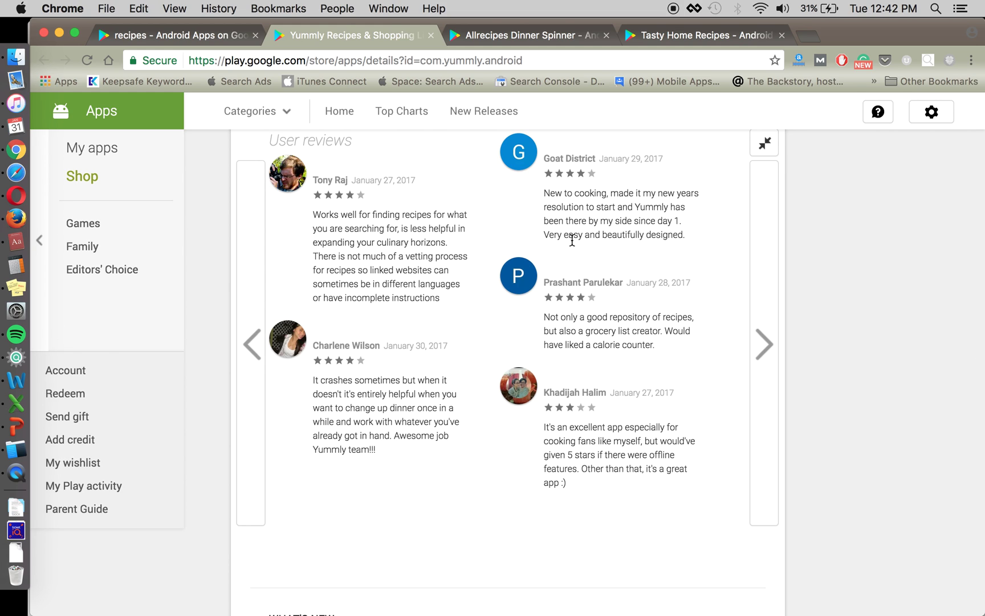
key("super+Tab")
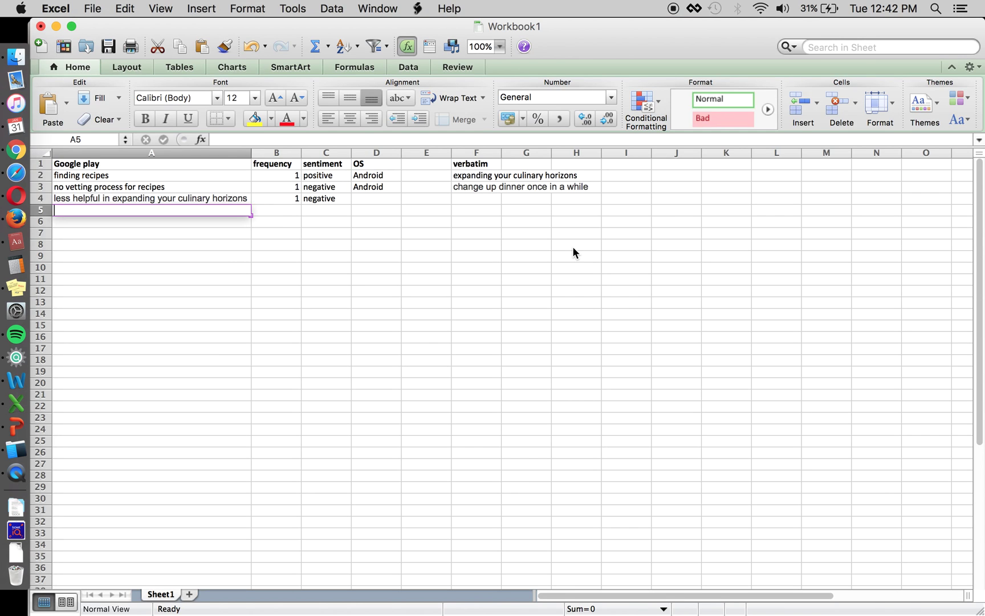
Log 'beautiful design' in A5 with positive sentiment and frequency 1.
type("design")
key("Escape")
type("beautif")
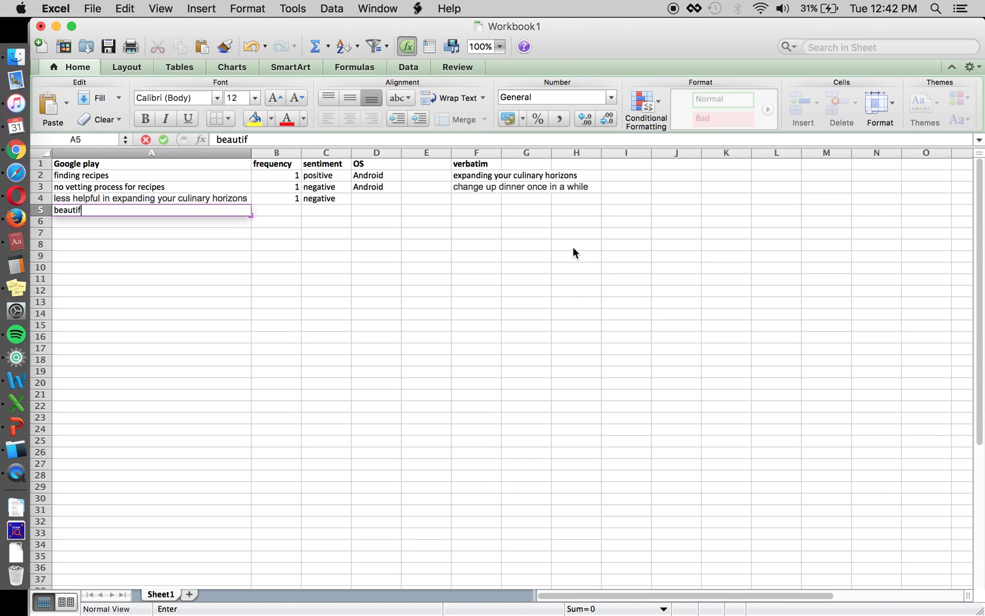
type("ul design")
key("Tab")
key("Tab")
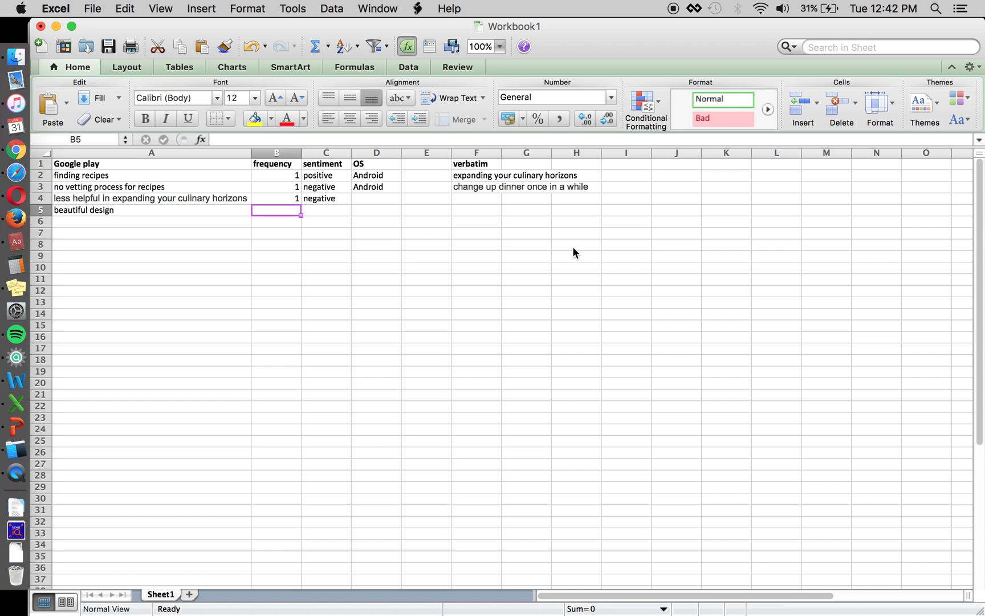
type("pos")
key("shift+Tab")
type("1")
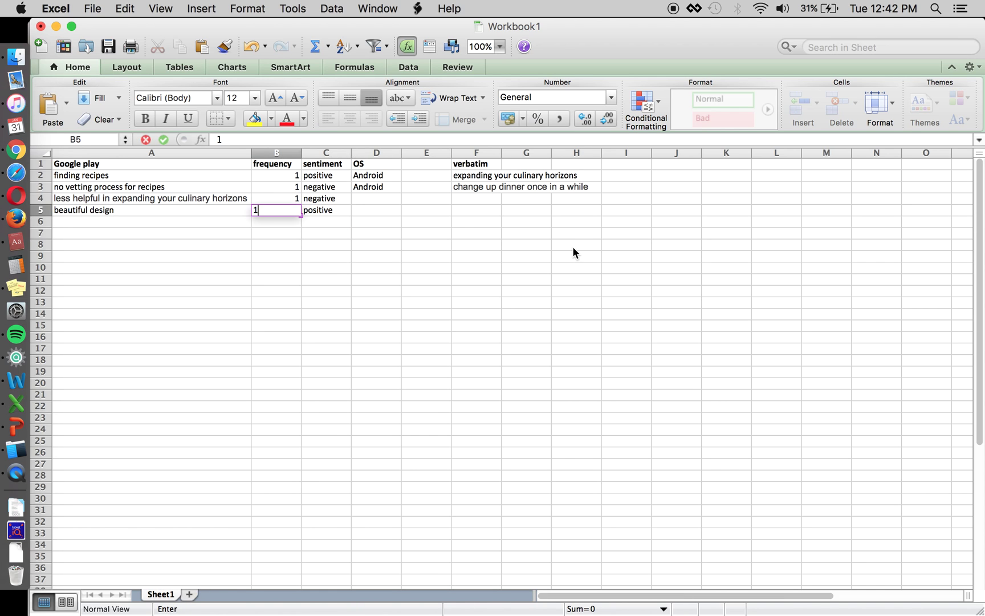
key("Return")
Copy the 'offline features' phrase from a Yummly review.
key("super+Tab")
mouse_move(425, 437)
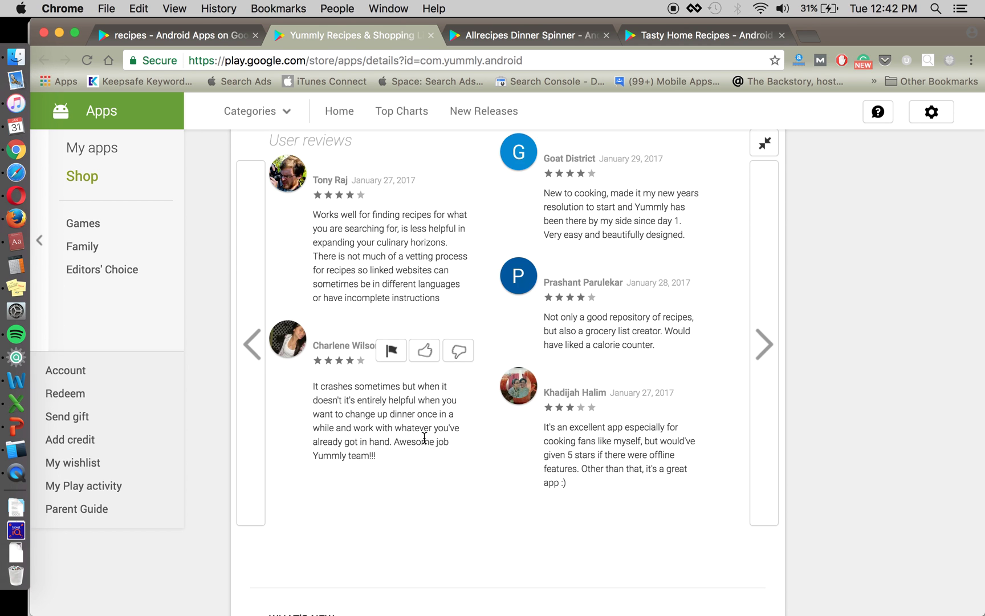
mouse_move(573, 461)
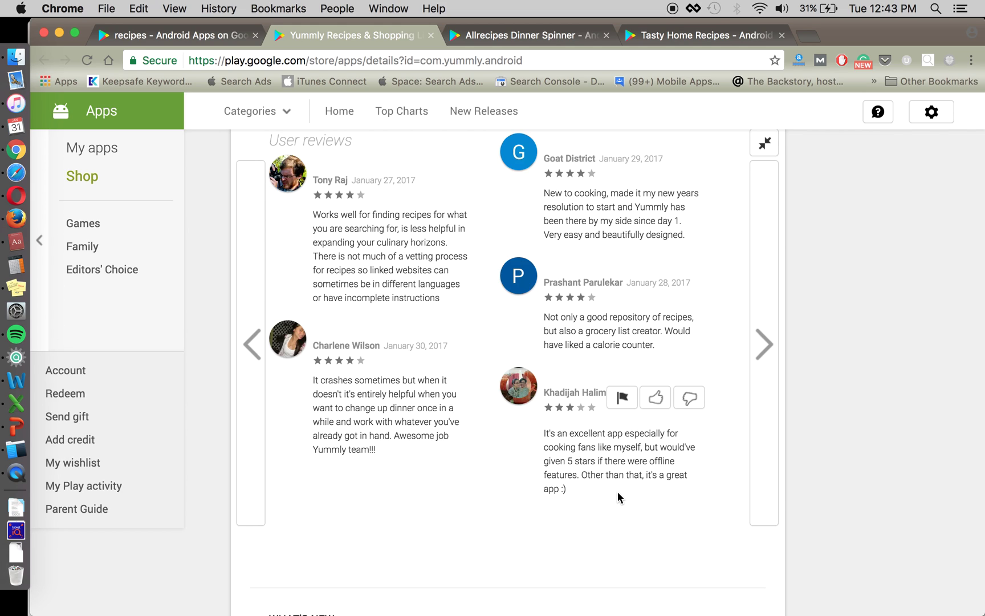
double_click(651, 460)
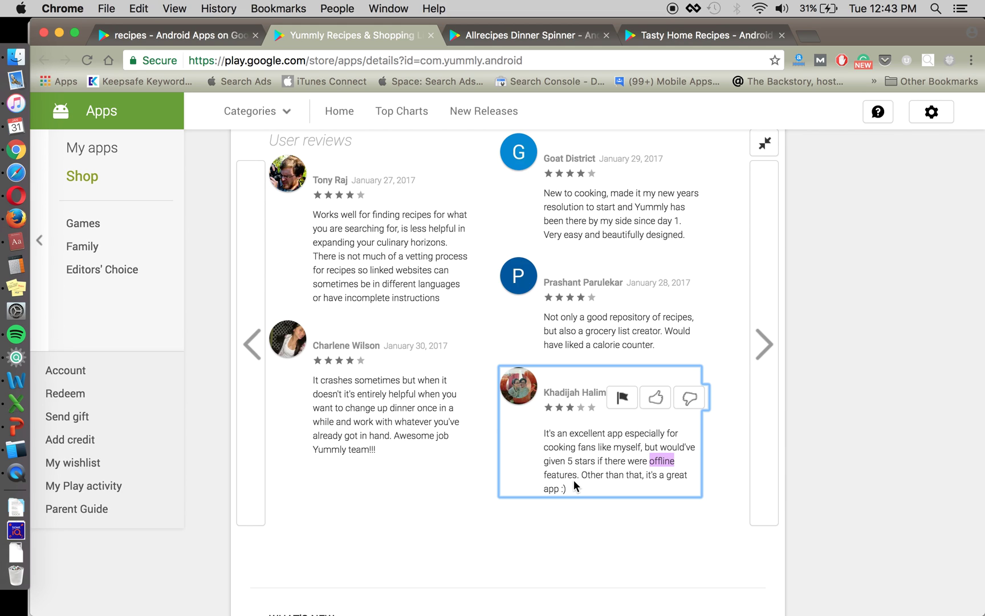
key("super+c")
key("super+Tab")
Paste 'offline features' into A6 with negative sentiment and frequency 1.
key("Left")
key("super+v")
key("Right")
key("Right")
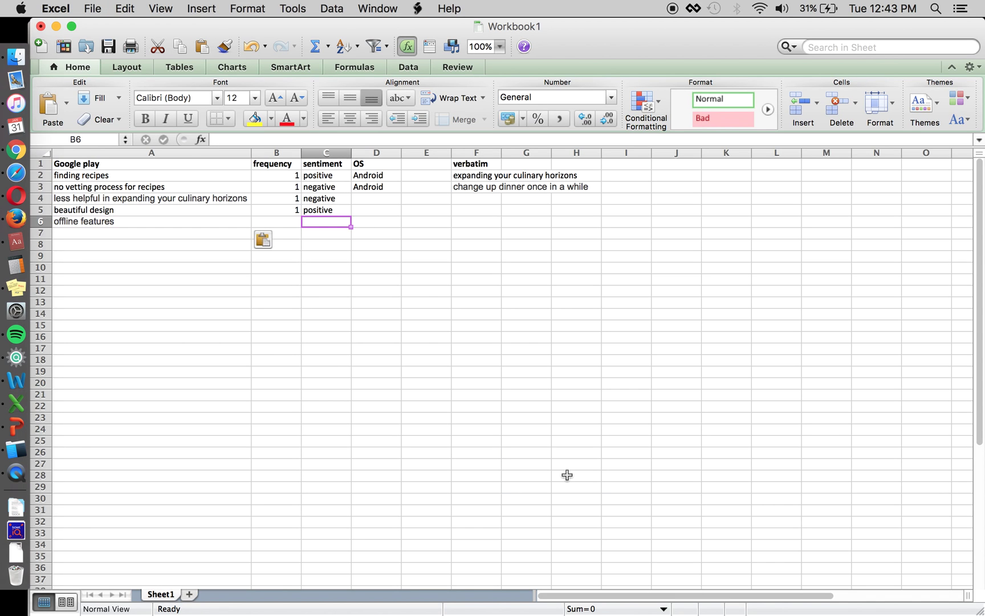
type("neg")
key("Return")
key("Up")
key("Left")
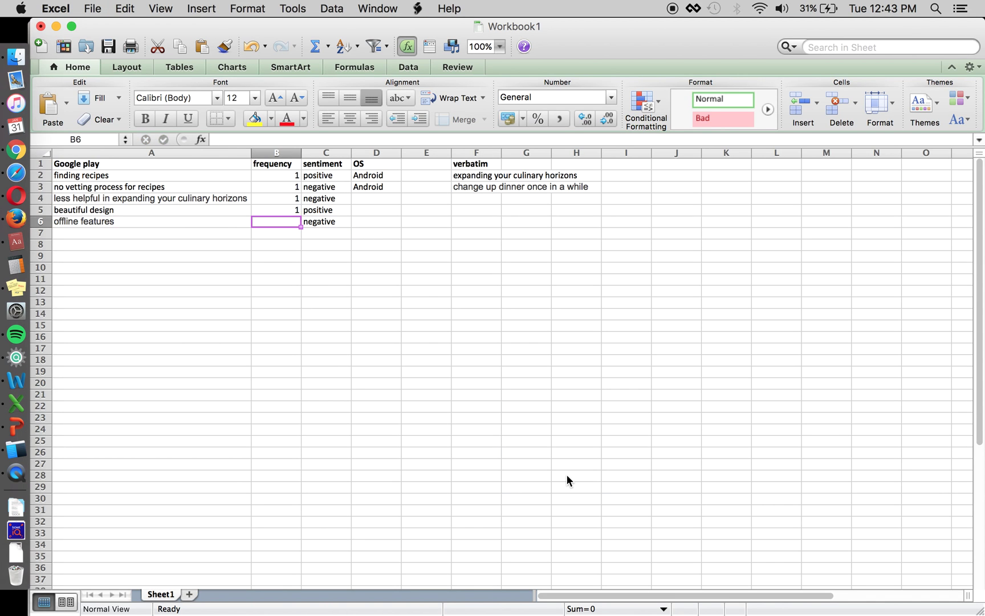
type("1")
key("Return")
Copy the phrase 'grocery list creator' from a Yummly review.
key("super+Tab")
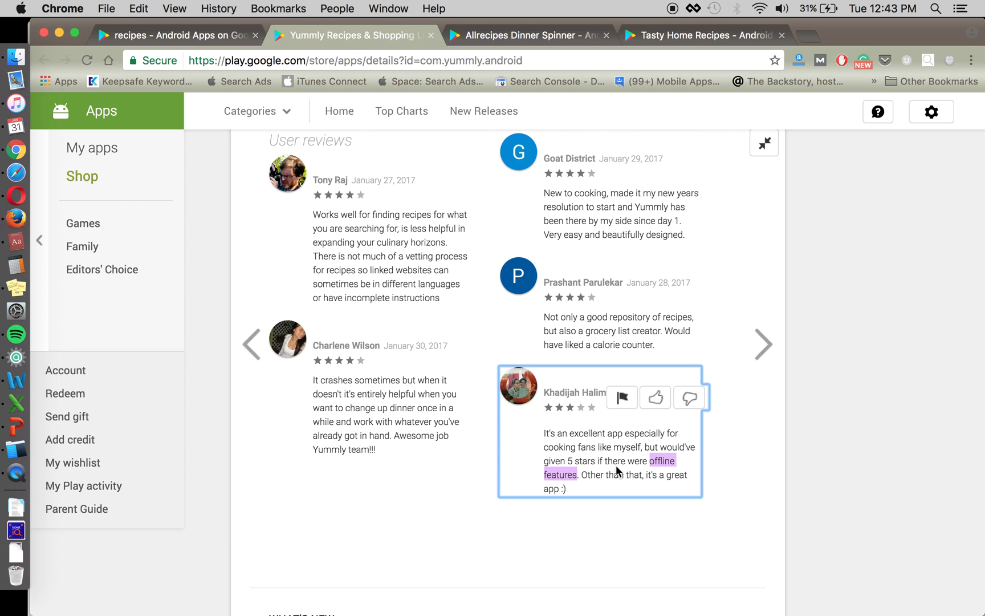
left_click(866, 349)
mouse_move(675, 339)
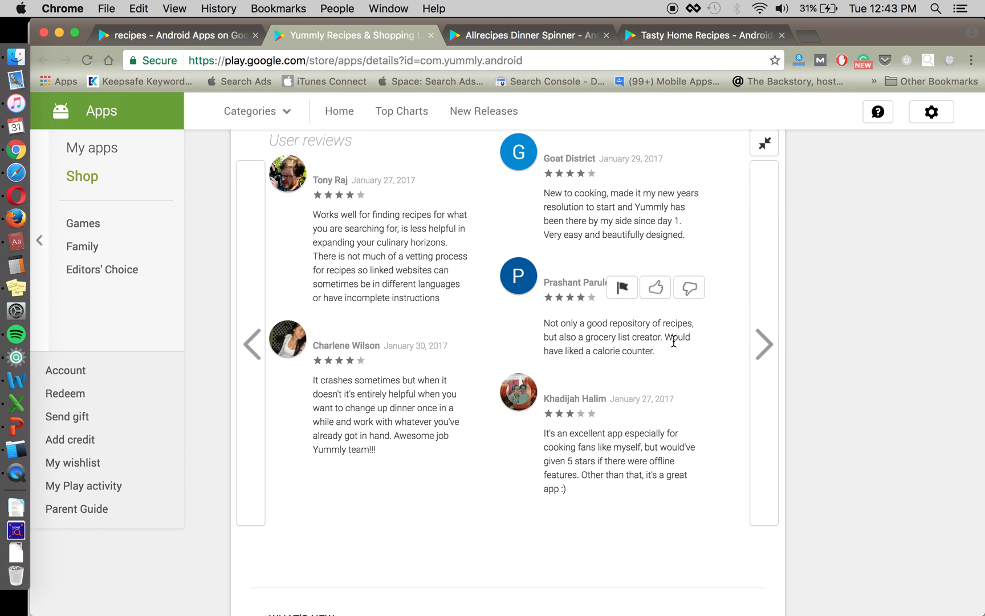
left_click(605, 334)
left_click_drag(604, 335, 646, 330)
key("super+Tab")
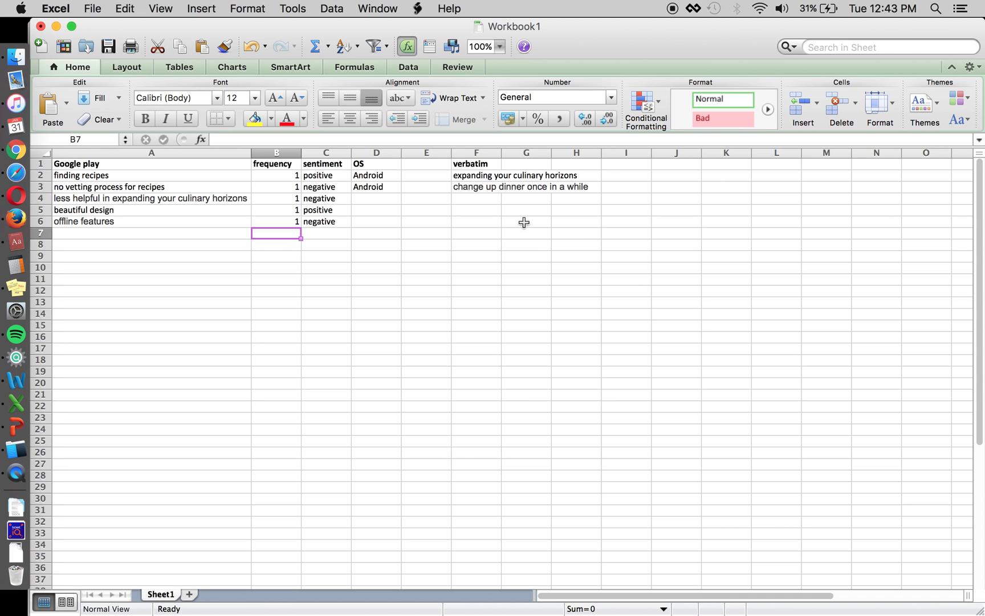
Paste it into A7, trim it to 'grocery list', and give it frequency 1.
left_click(220, 234)
key("super+v")
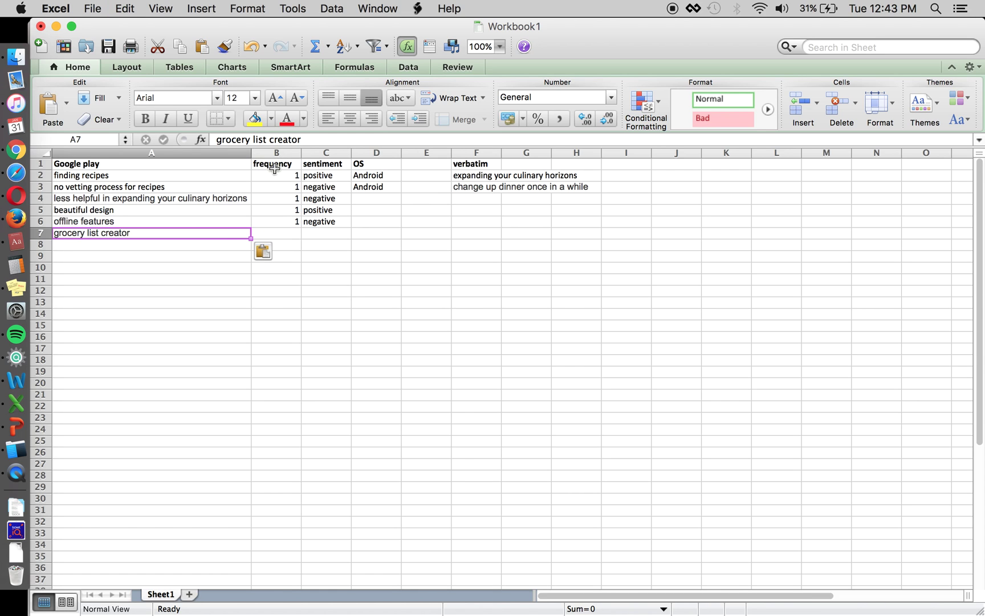
double_click(285, 140)
key("BackSpace")
key("BackSpace")
key("Tab")
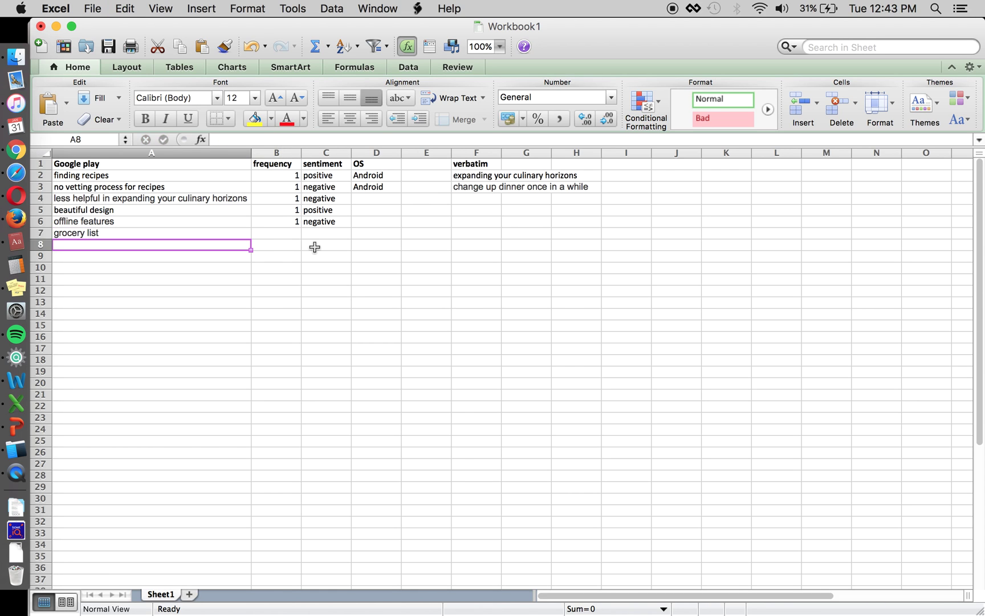
type("1")
key("Return")
Check the logged theme entries, then select empty row 8 and return to the reviews.
key("super+Tab")
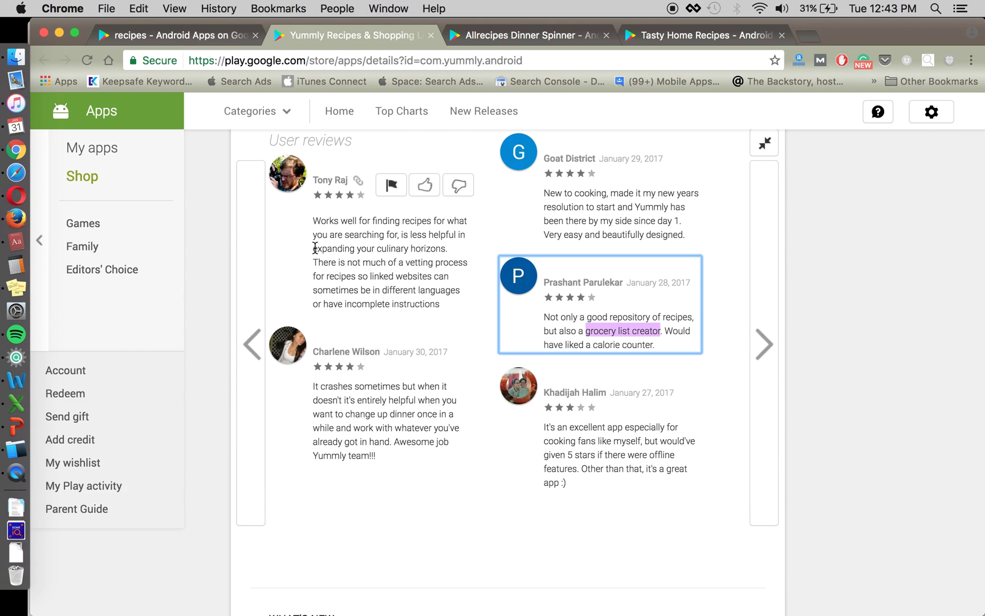
key("super+Tab")
left_click(207, 223)
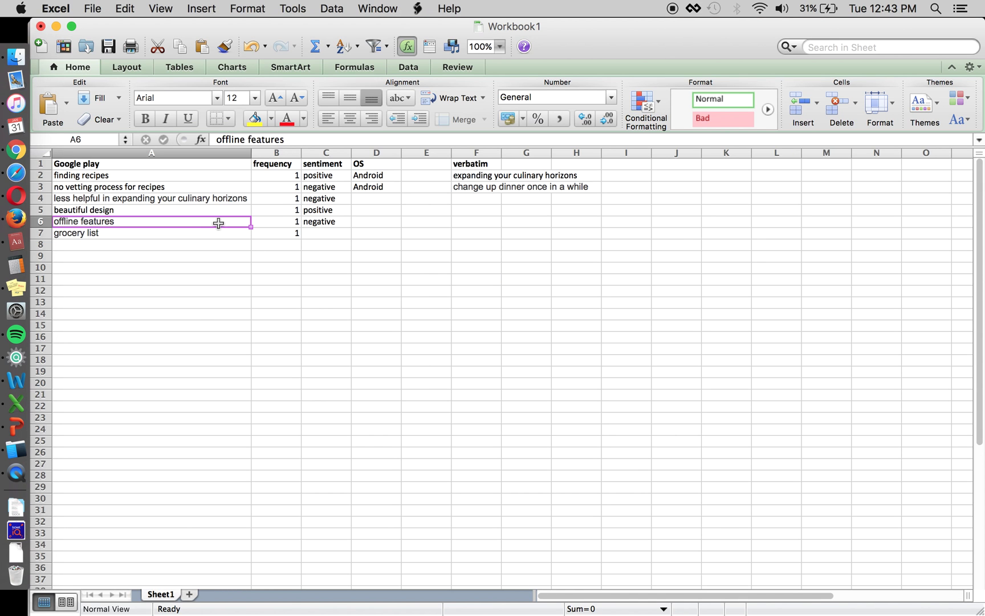
left_click(224, 188)
left_click(222, 211)
left_click(219, 233)
left_click(212, 245)
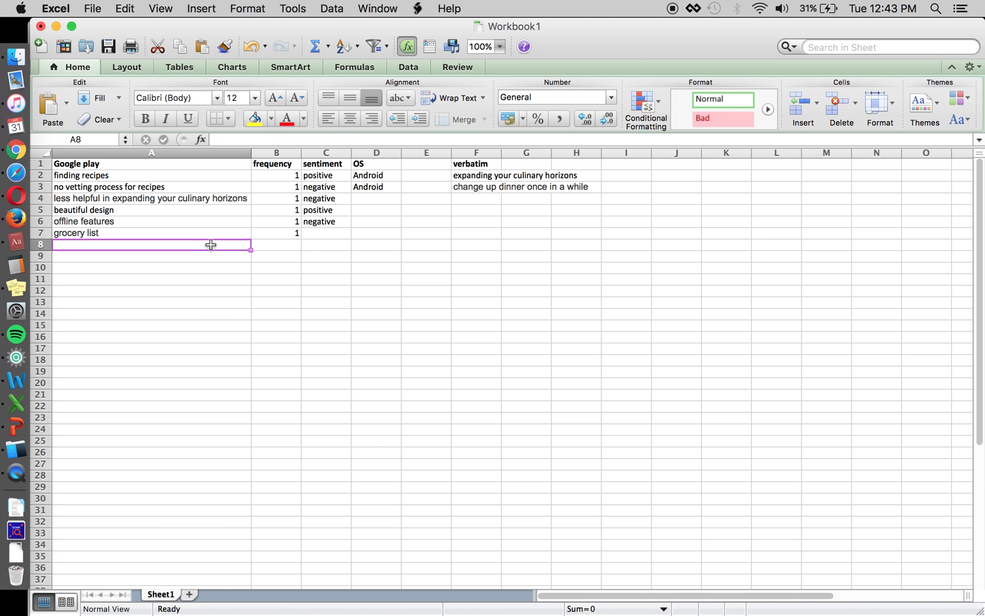
key("super+Tab")
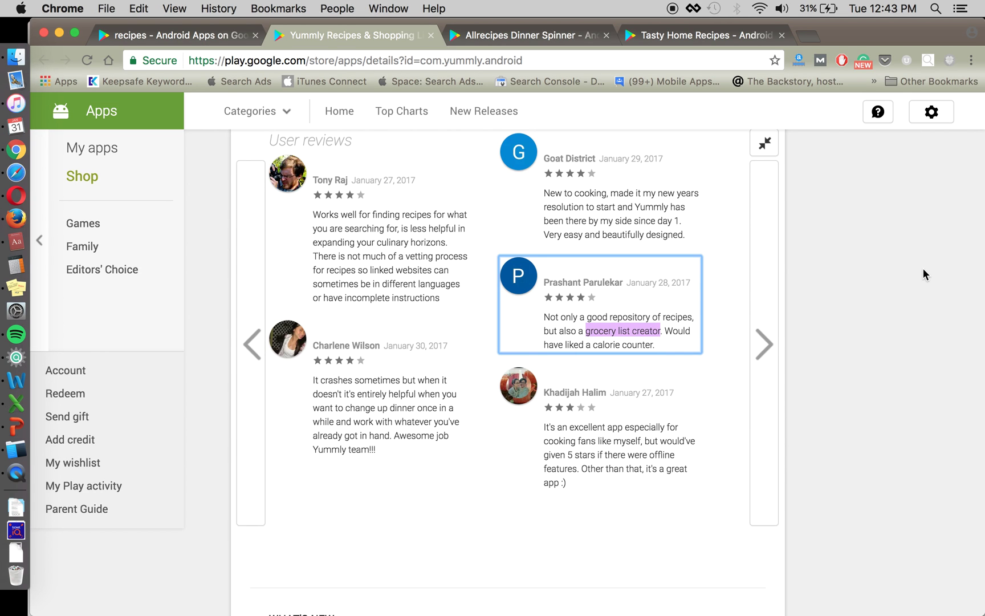
Page the Yummly review carousel forward twice to reach permission and glitch complaints.
left_click(656, 341)
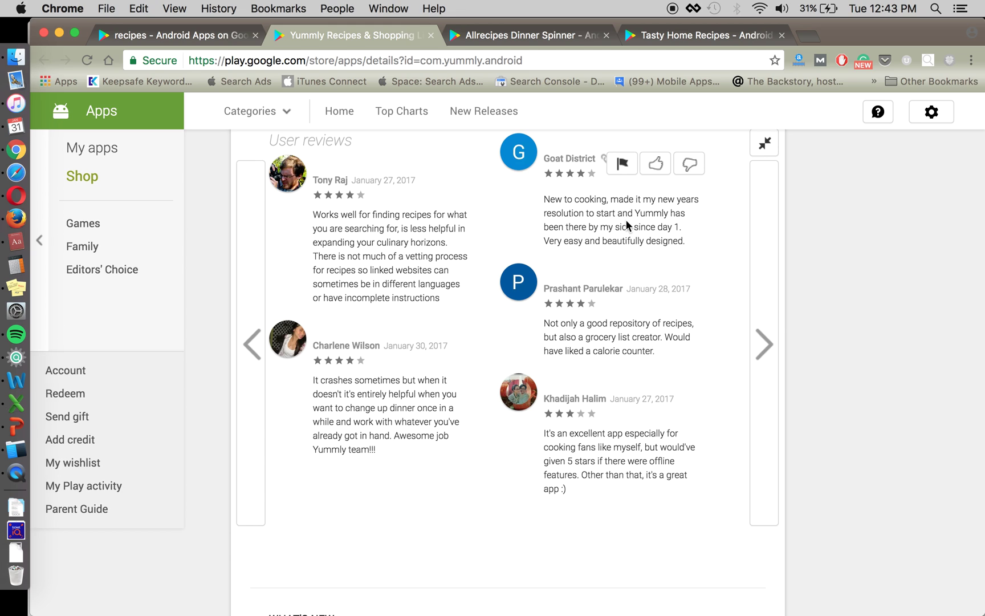
scroll(642, 331, "down", 1)
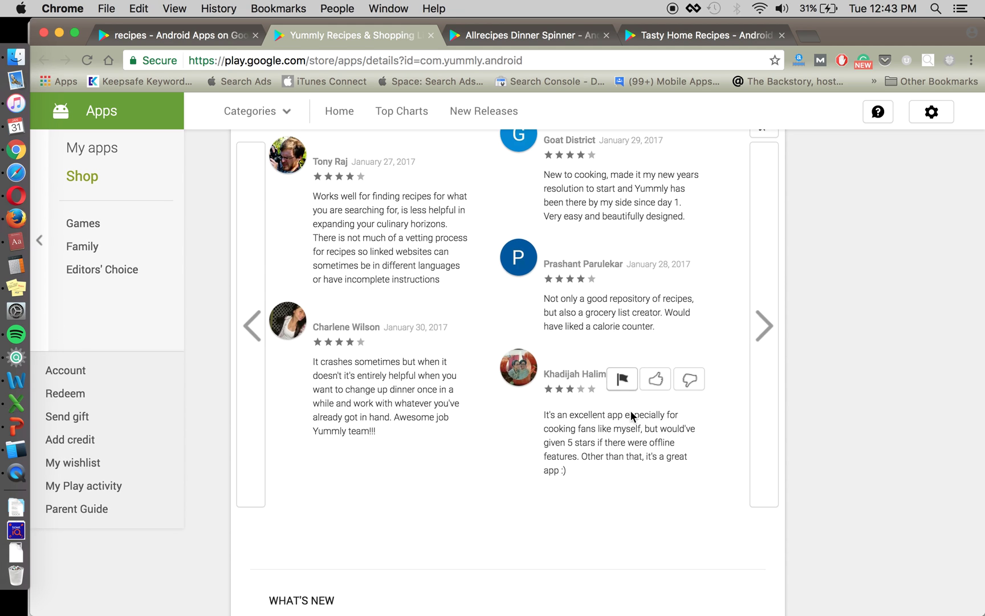
left_click(764, 399)
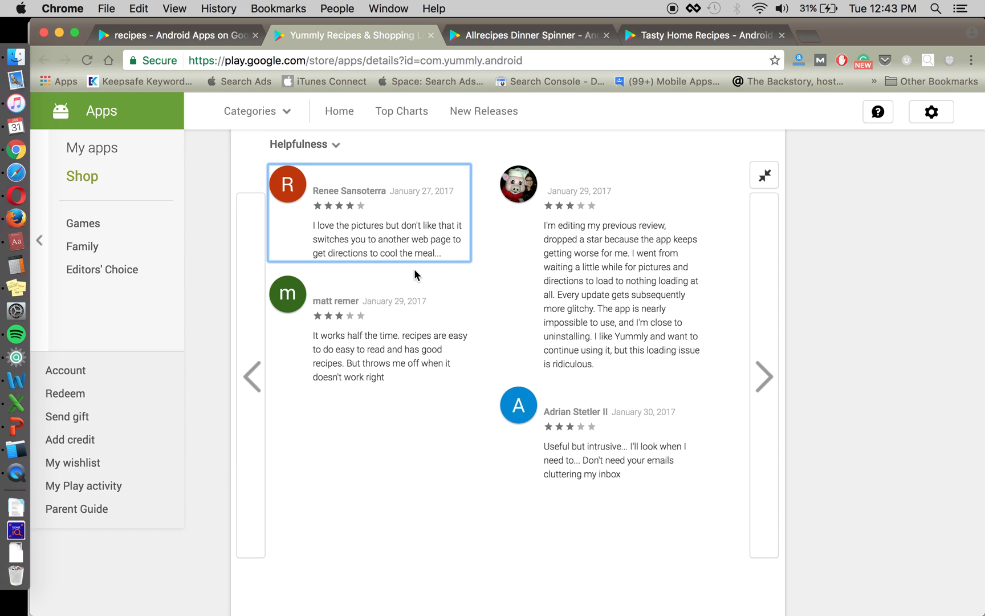
scroll(413, 296, "down", 1)
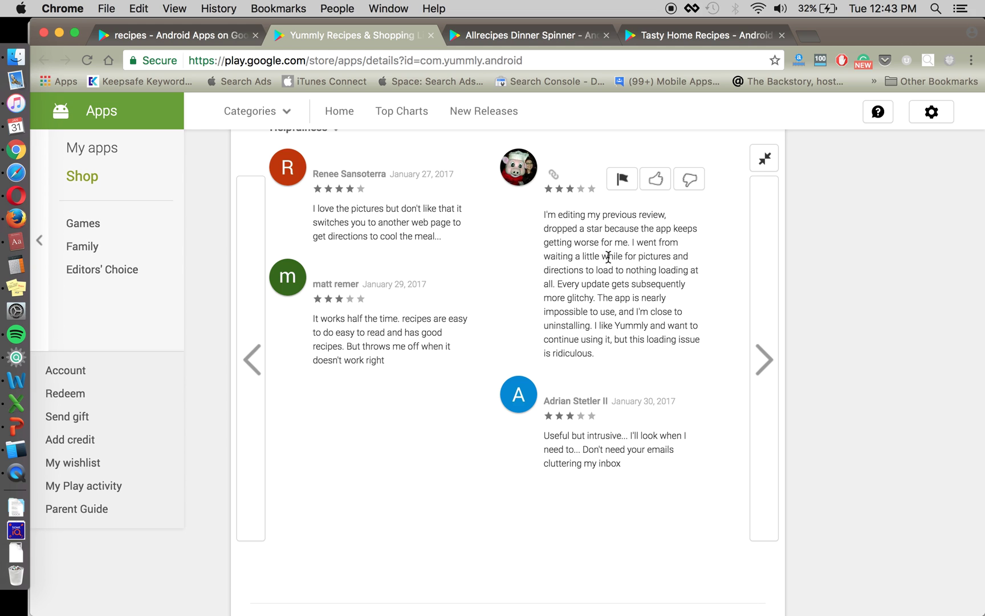
scroll(632, 288, "down", 2)
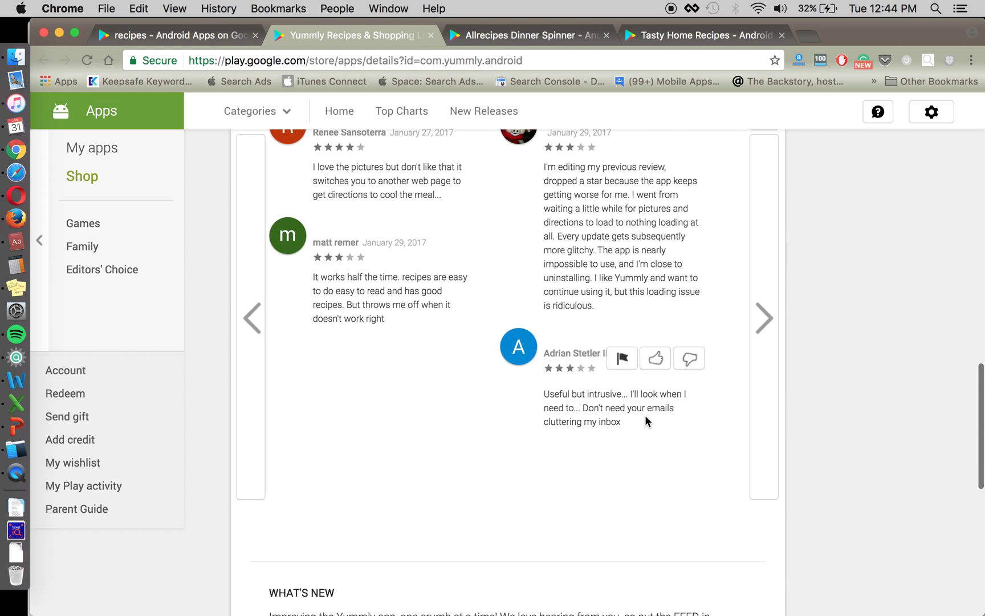
left_click(756, 365)
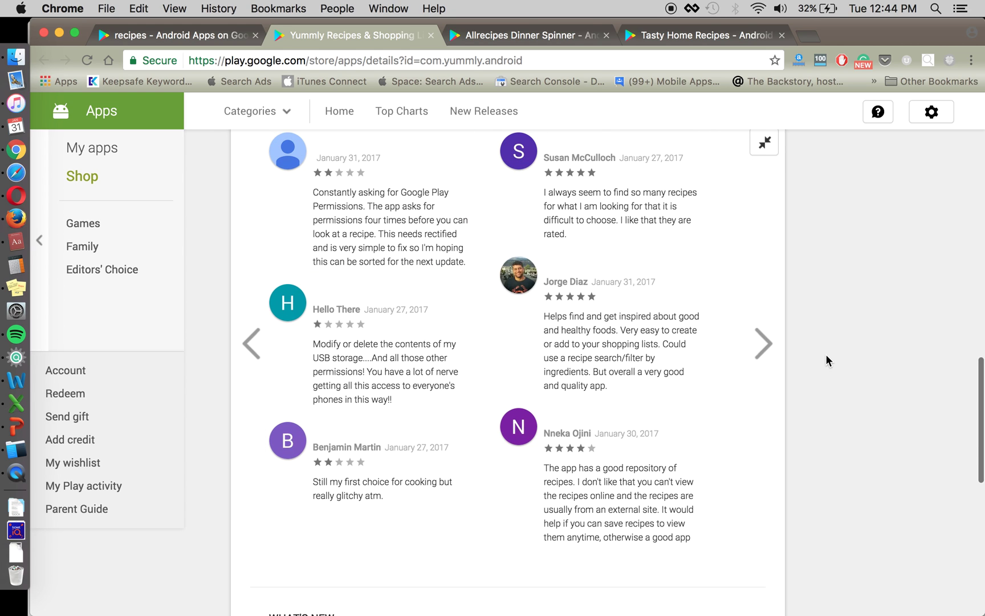
scroll(482, 309, "up", 1)
mouse_move(462, 325)
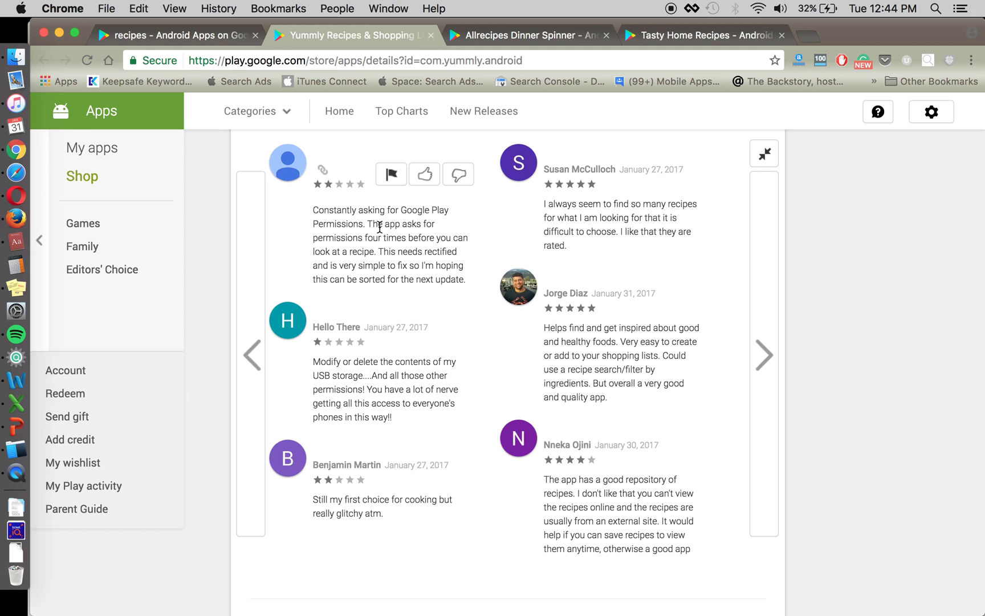
key("super+Tab")
Enter 'doesn't work, crashes, permissions concerns' in A8 with negative sentiment.
type("u")
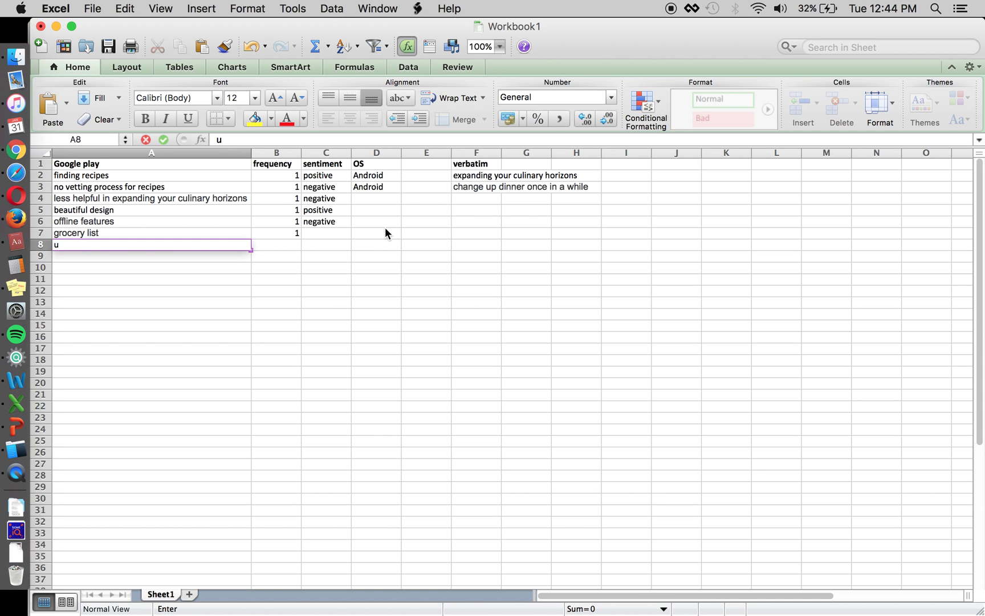
key("BackSpace")
type("doesn't work, r")
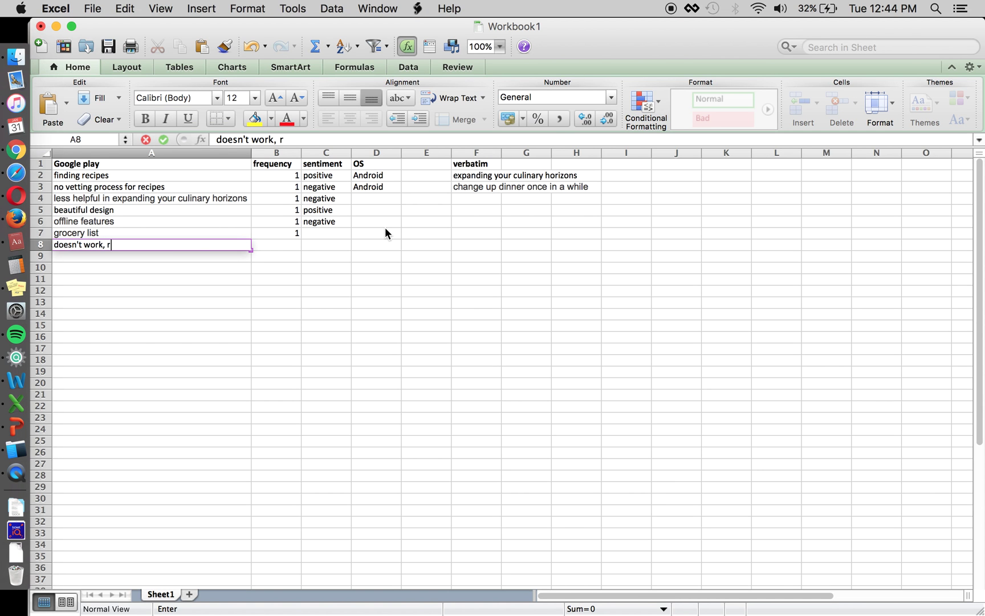
key("BackSpace")
type("crashes, permis")
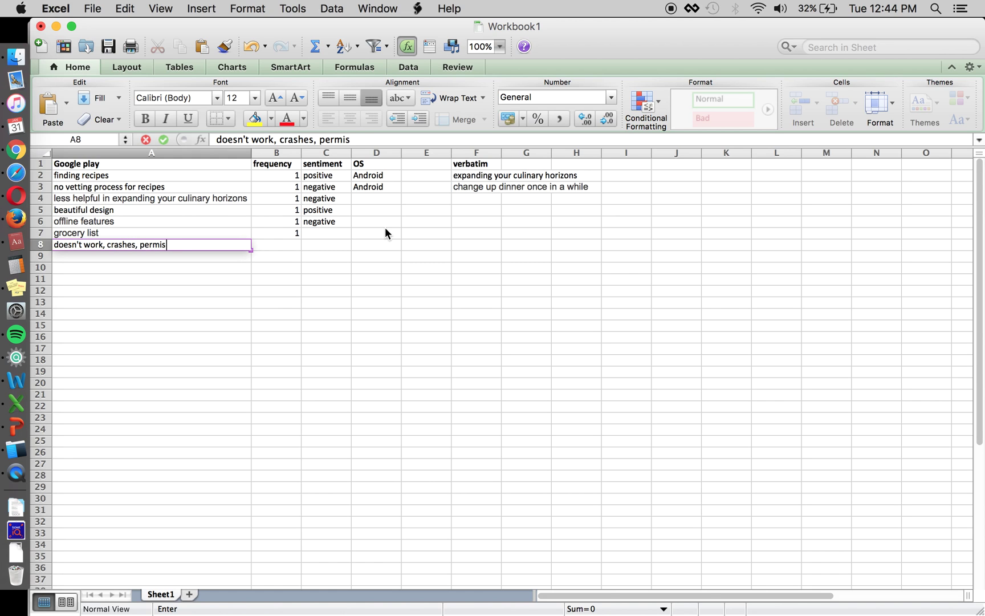
type("sions concerns")
key("Tab")
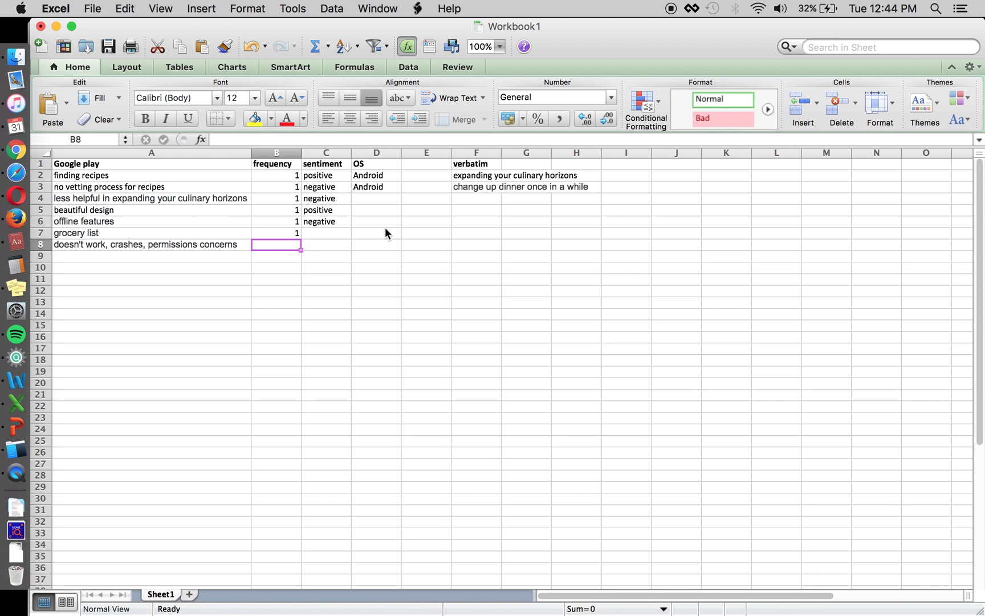
key("Tab")
type("neg")
key("Return")
key("Left")
key("Left")
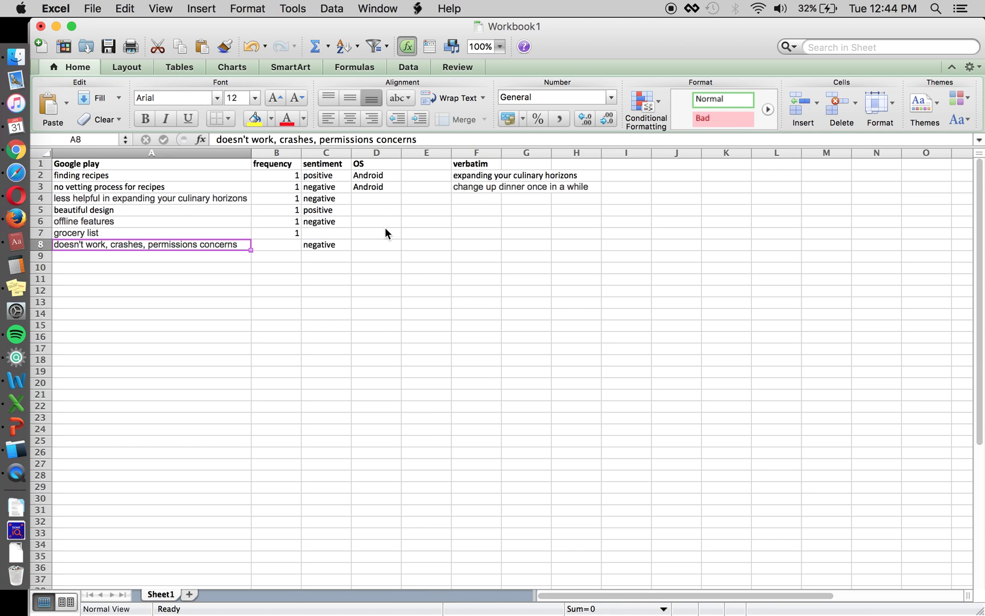
Compare the row 8 theme against the Yummly reviews in the browser.
left_click(229, 256)
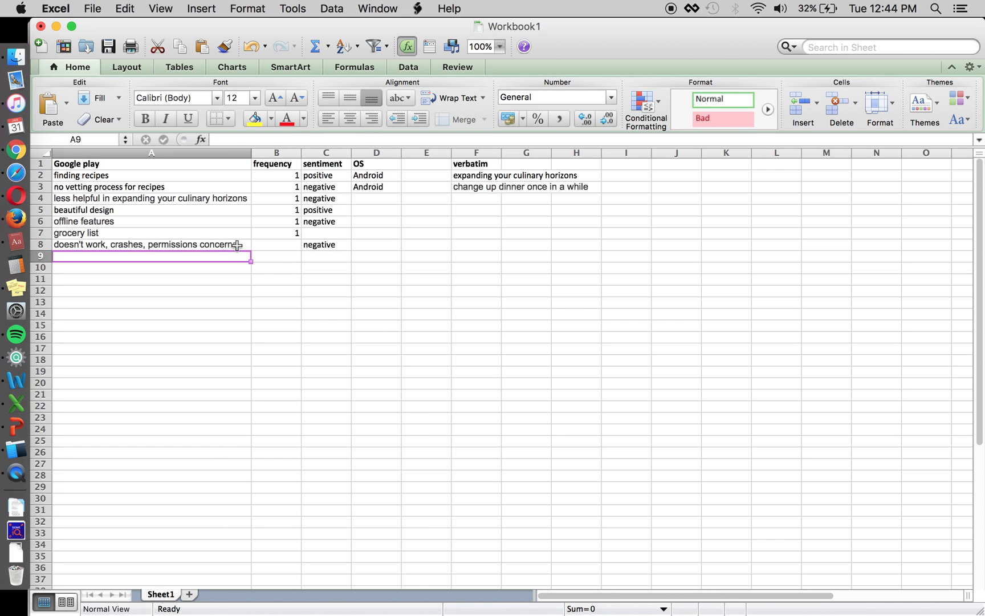
left_click(235, 244)
key("super+Tab")
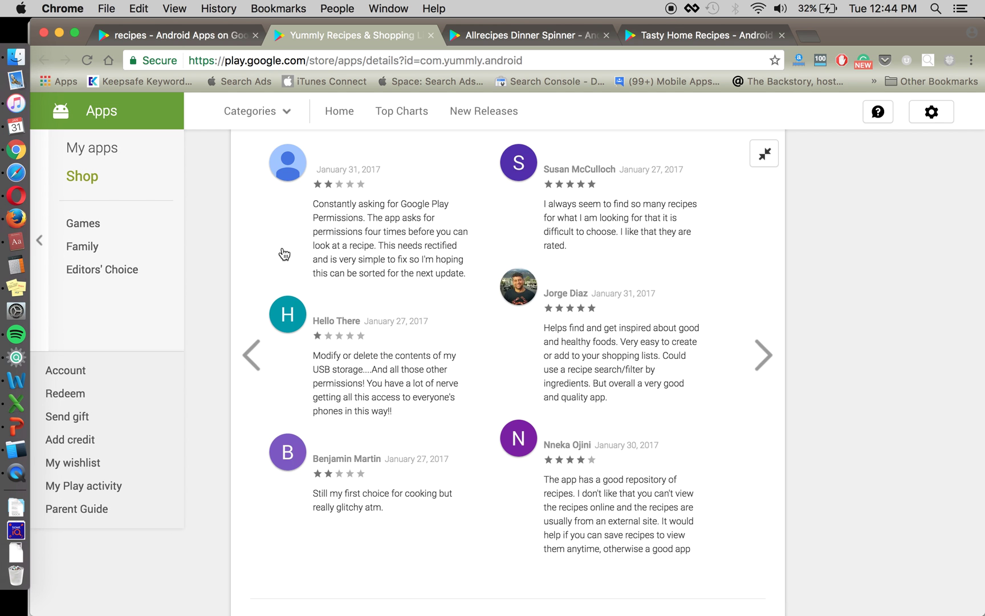
key("super+Tab")
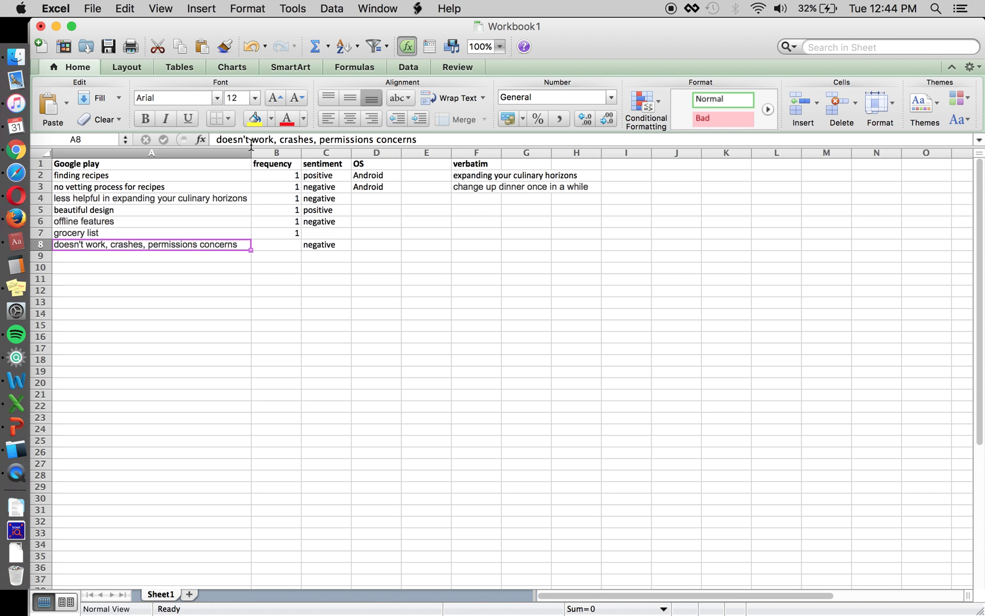
left_click(230, 256)
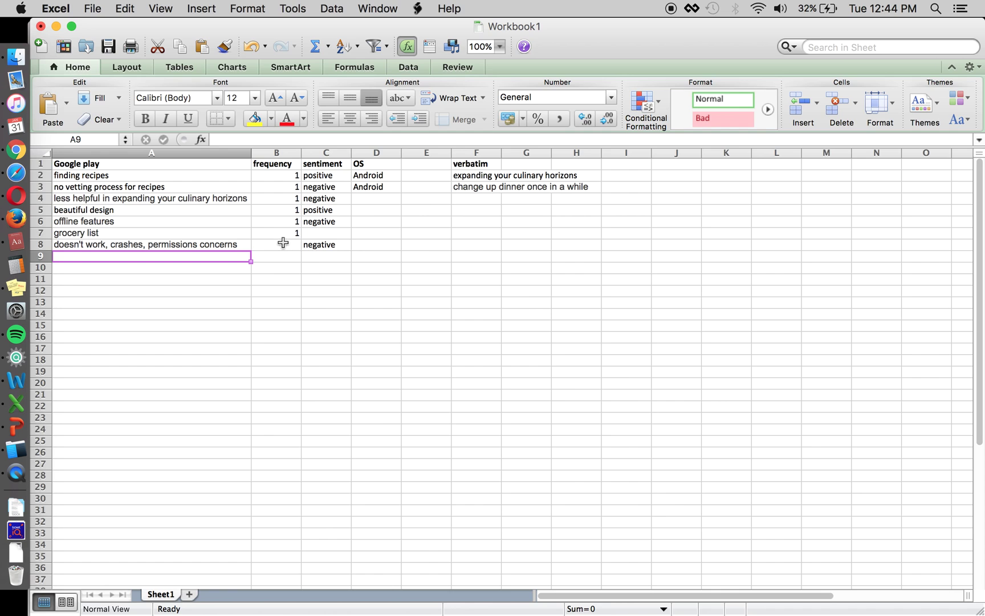
key("super+Tab")
mouse_move(439, 361)
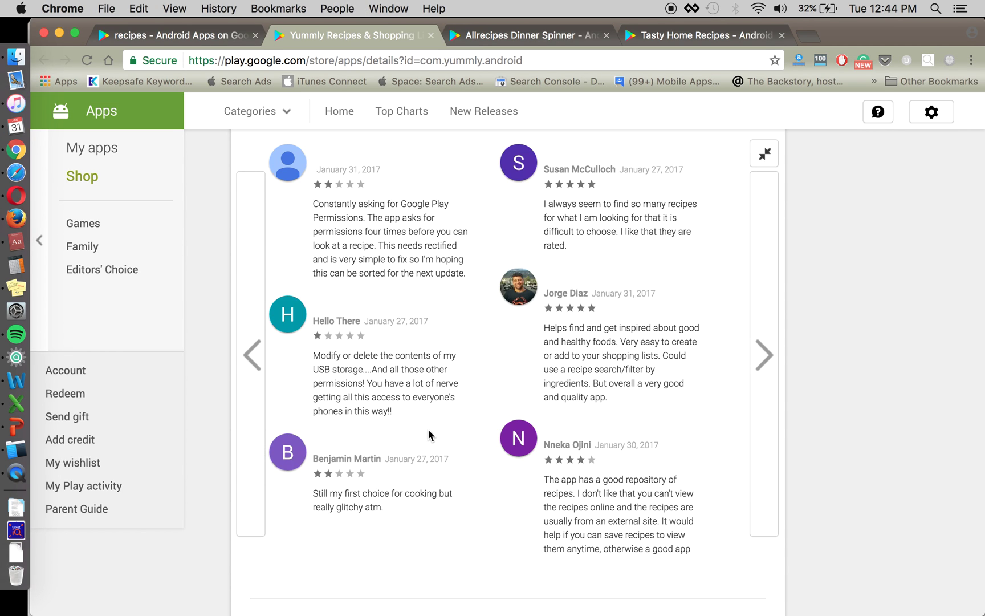
key("super+Tab")
Add 'glitchy' after crashes in A8 and set its frequency to many.
key("Up")
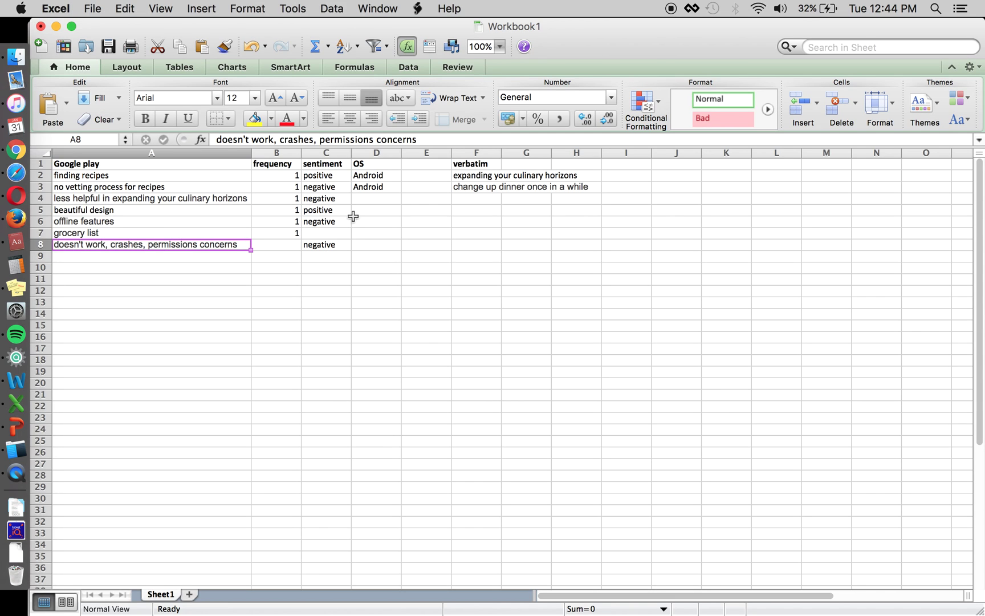
left_click(316, 136)
type("glithy")
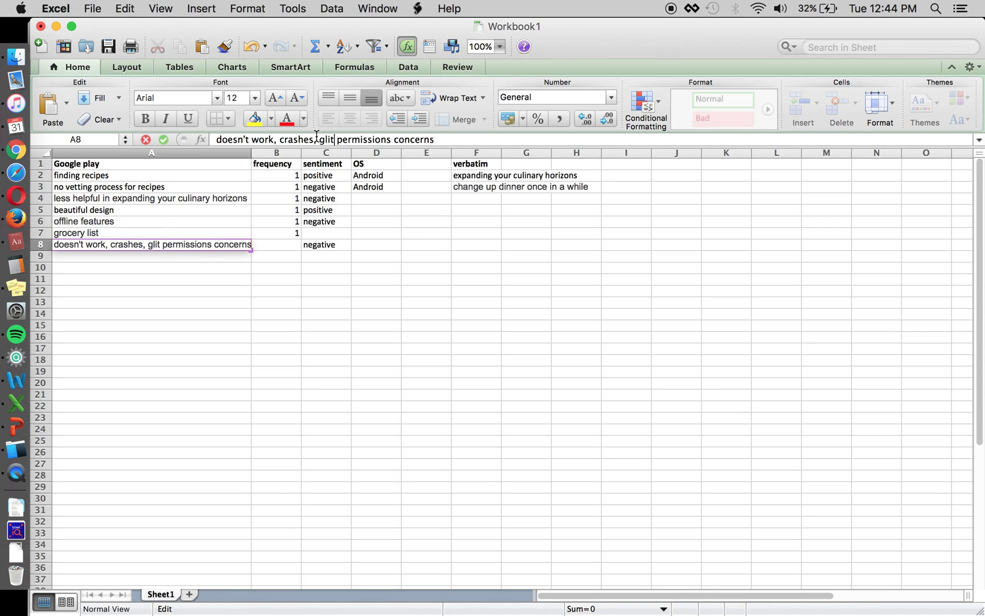
key("BackSpace")
key("BackSpace")
type("chy")
key("Tab")
type("man")
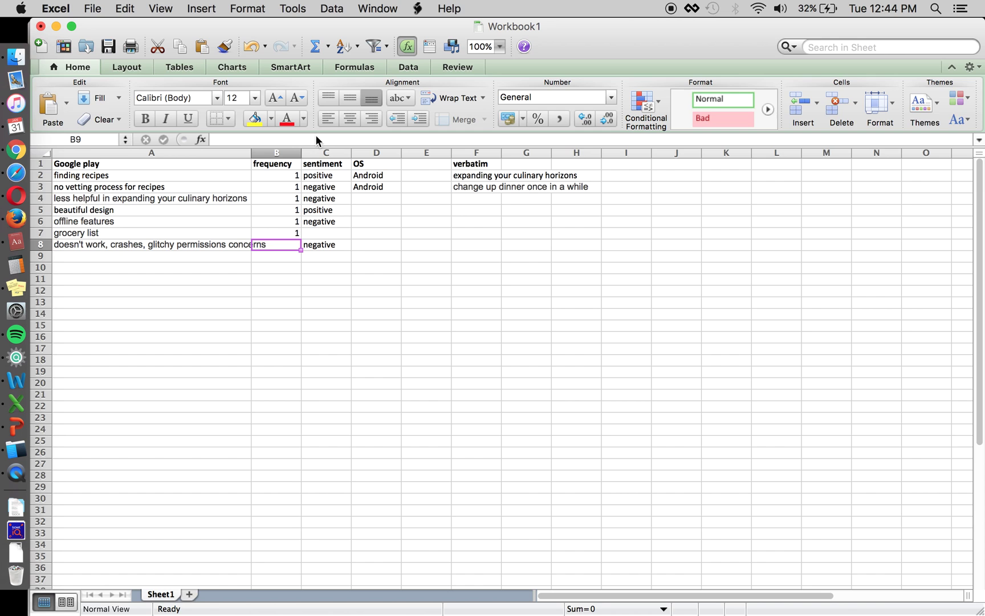
type("y")
key("Return")
key("super+Tab")
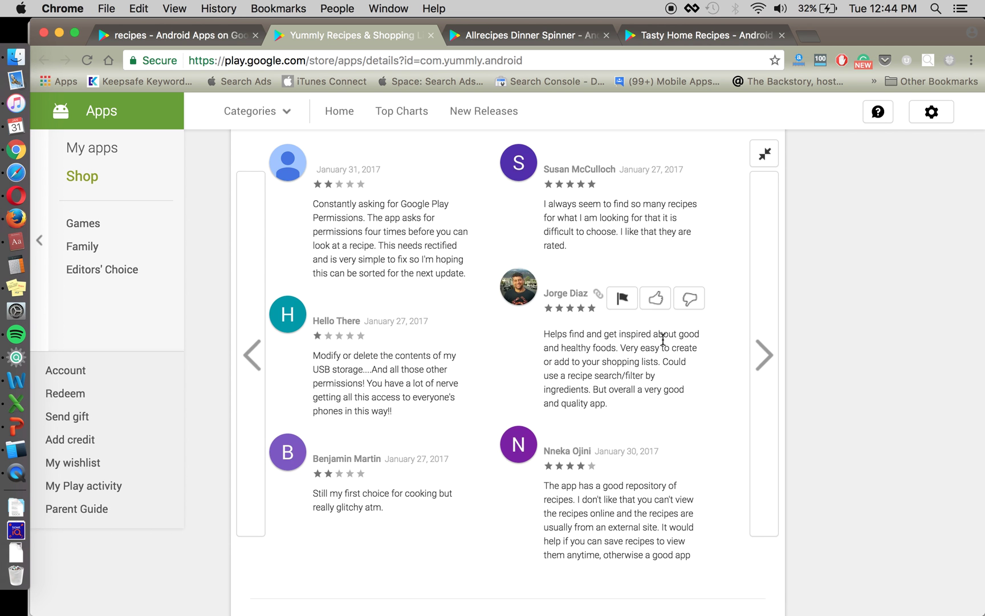
Add the 'healthy foods' theme in A9 with frequency 1 and positive sentiment.
left_click_drag(587, 347, 618, 347)
key("super+c")
key("super+Tab")
key("Left")
key("super+v")
key("Tab")
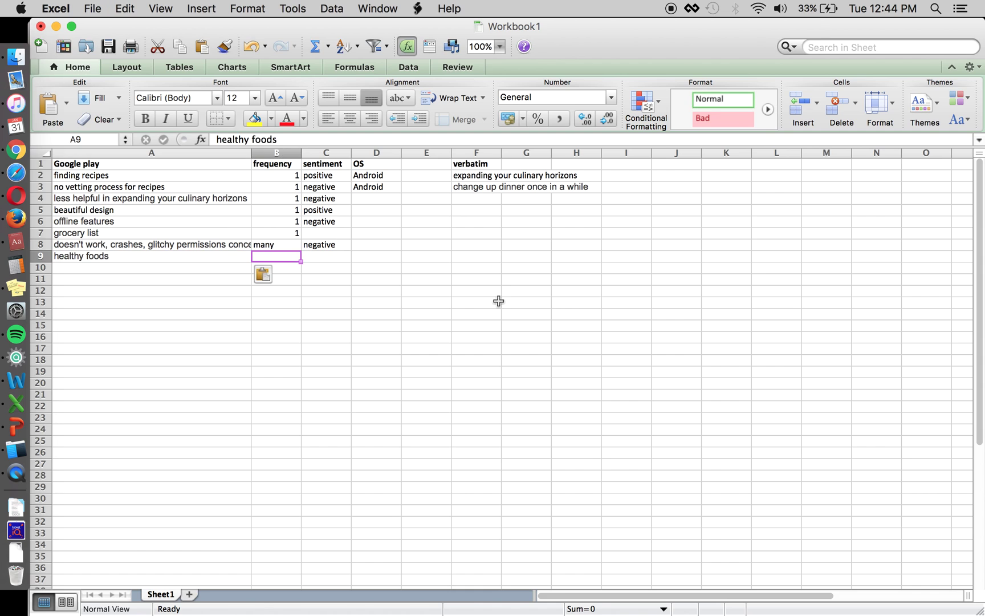
key("Tab")
type("posi")
key("Return")
key("Up")
key("Left")
type("1")
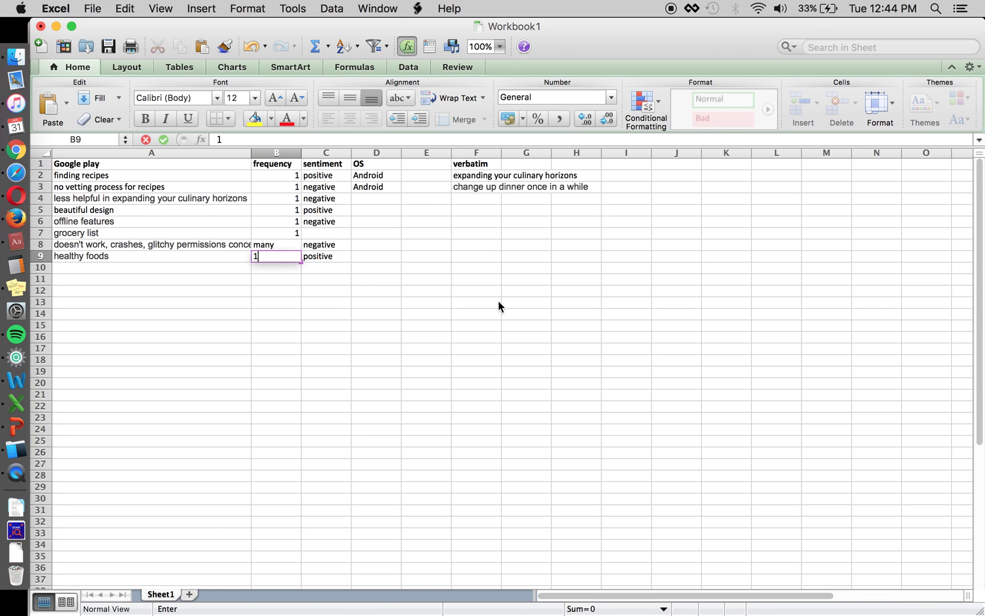
key("Left")
Set the grocery list theme's frequency to 2 and sentiment to positive.
key("super+Tab")
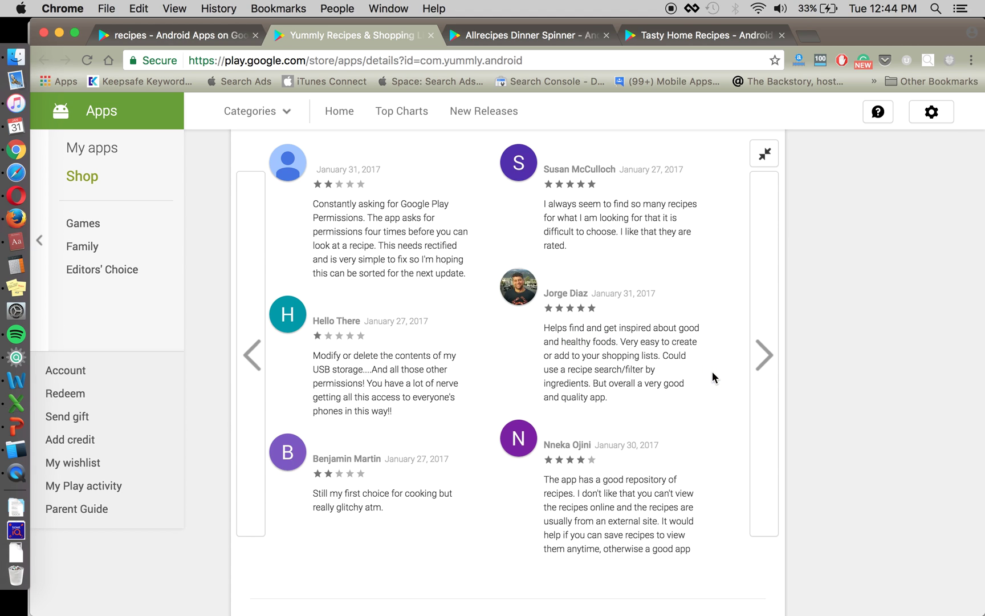
left_click_drag(602, 361, 652, 363)
key("super+Tab")
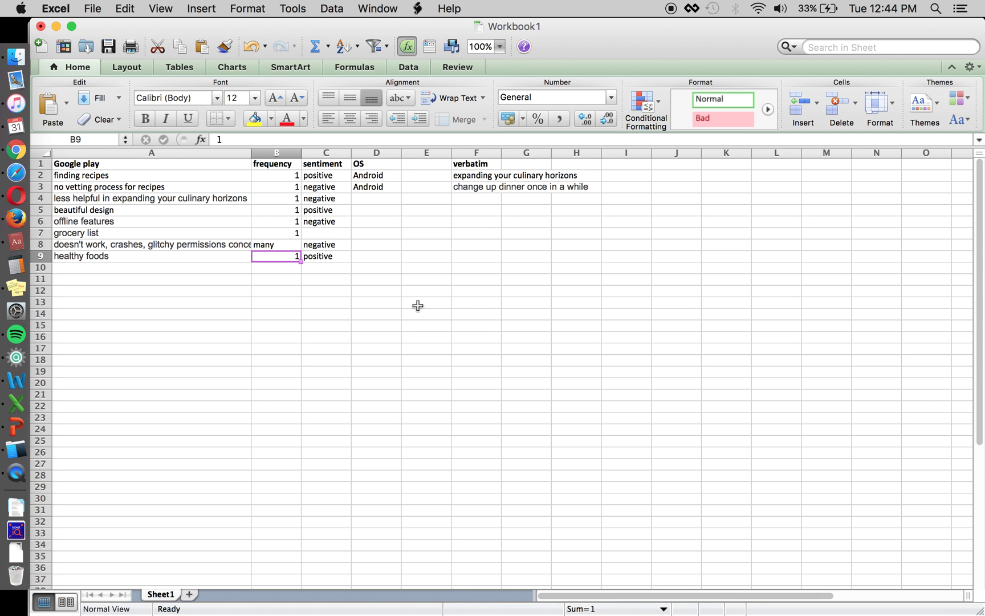
left_click(295, 244)
key("Up")
type("2")
key("Tab")
type("positive")
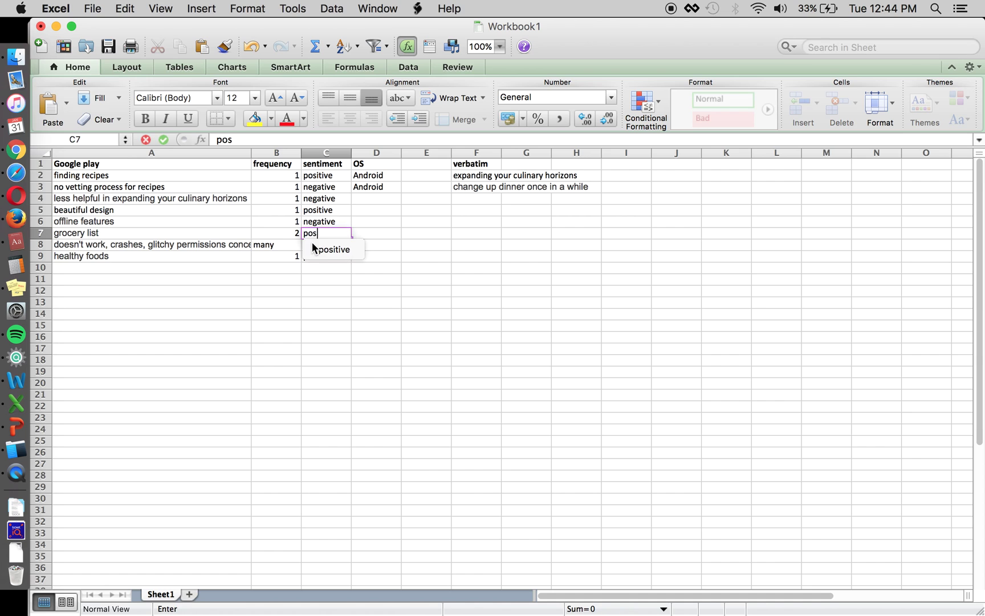
key("Return")
left_click(319, 257)
left_click(334, 268)
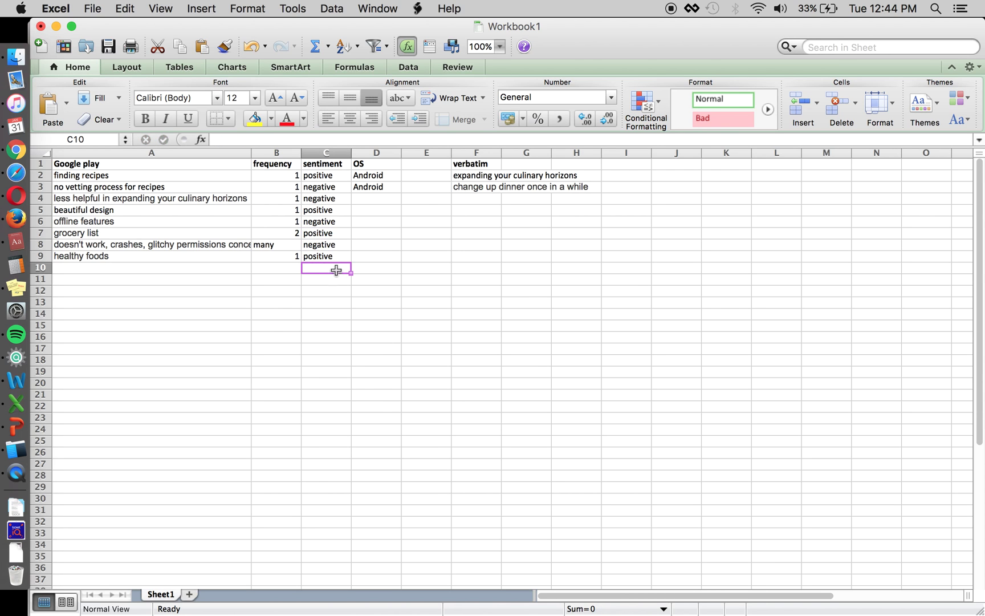
Add 'search/filter by ingredients' in A10 with positive sentiment.
key("super+Tab")
scroll(677, 385, "down", 1)
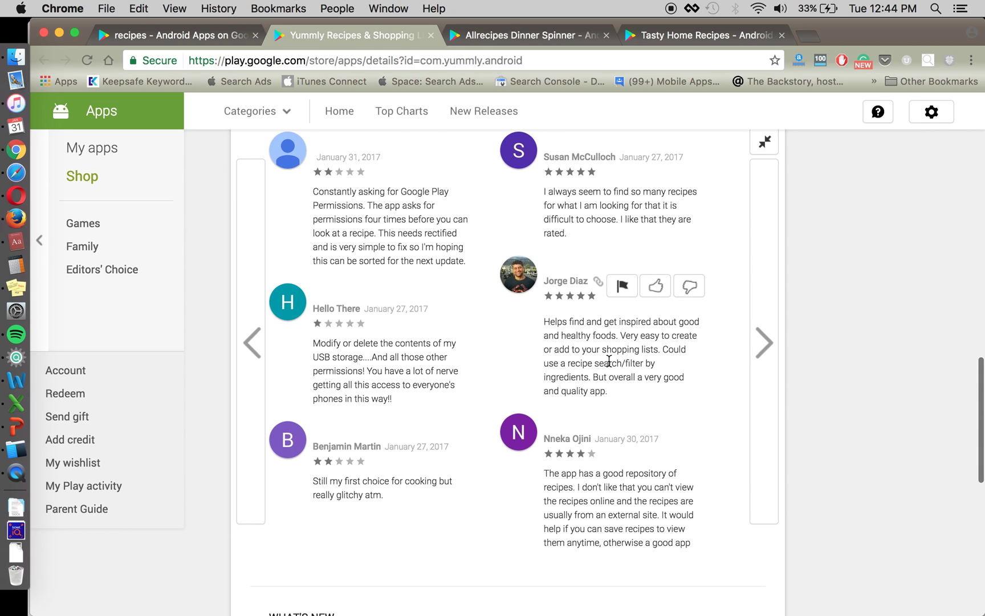
mouse_move(601, 361)
left_mouse_down()
mouse_move(585, 368)
mouse_move(596, 367)
mouse_move(591, 377)
left_mouse_up()
key("super+Tab")
key("Left")
key("Left")
key("super+v")
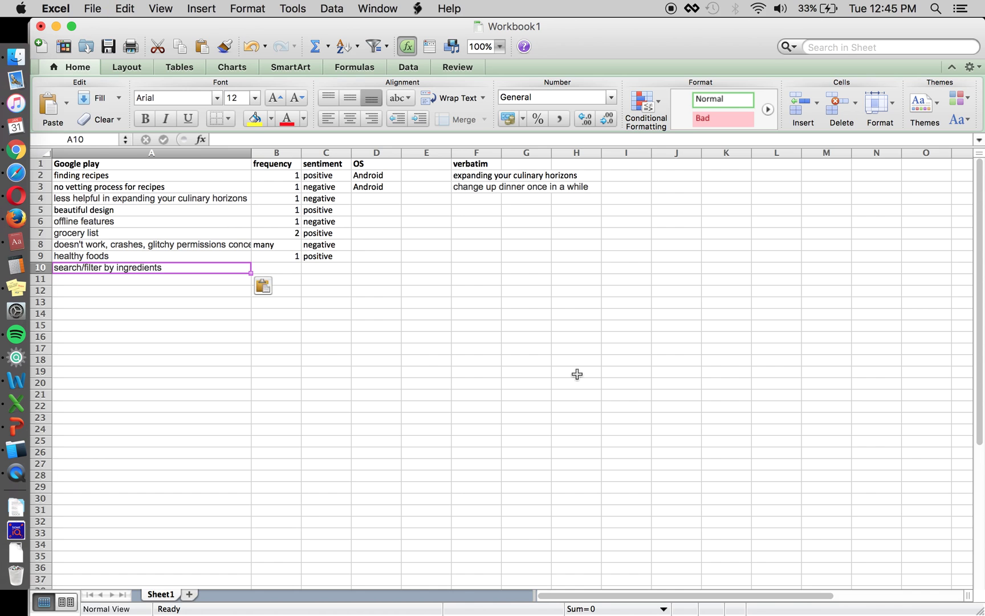
key("Right")
key("Right")
type("positive")
key("Return")
Enter the theme 'recipes are from an external site' in A11, fixing duplicated words and spacing.
key("super+Tab")
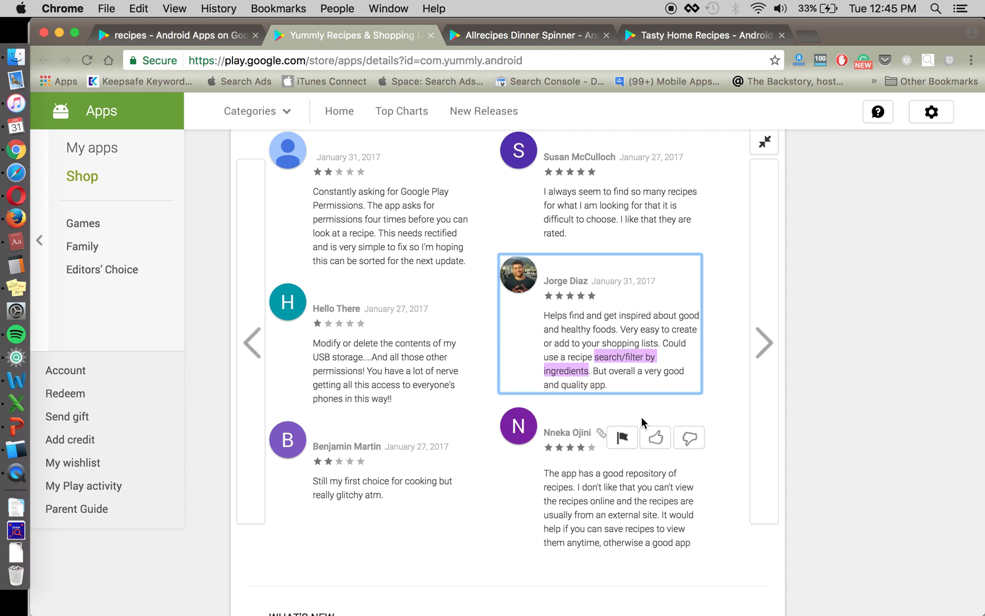
scroll(598, 463, "down", 2)
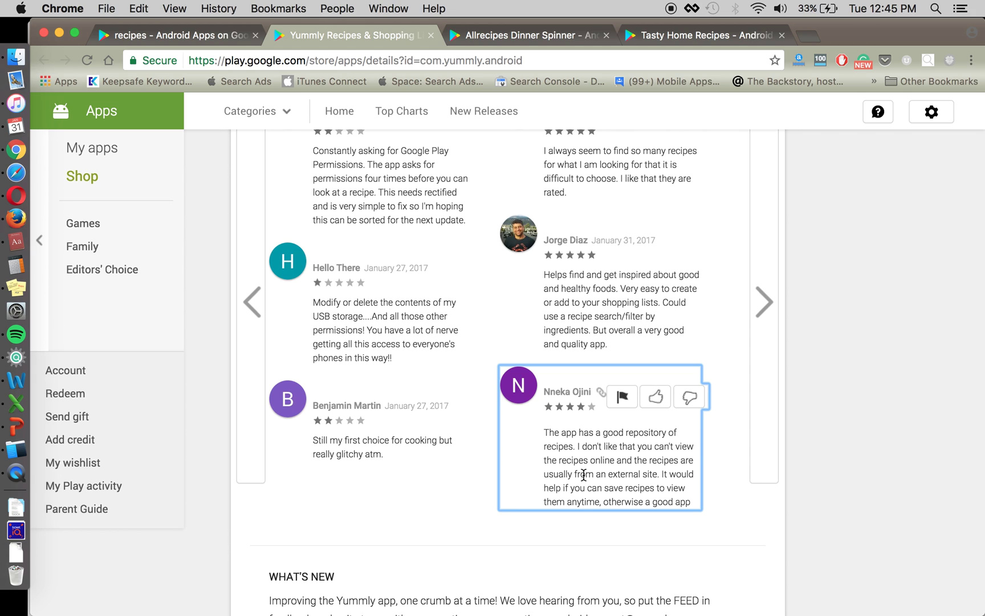
left_click_drag(585, 475, 652, 475)
key("super+Tab")
key("Left")
key("Left")
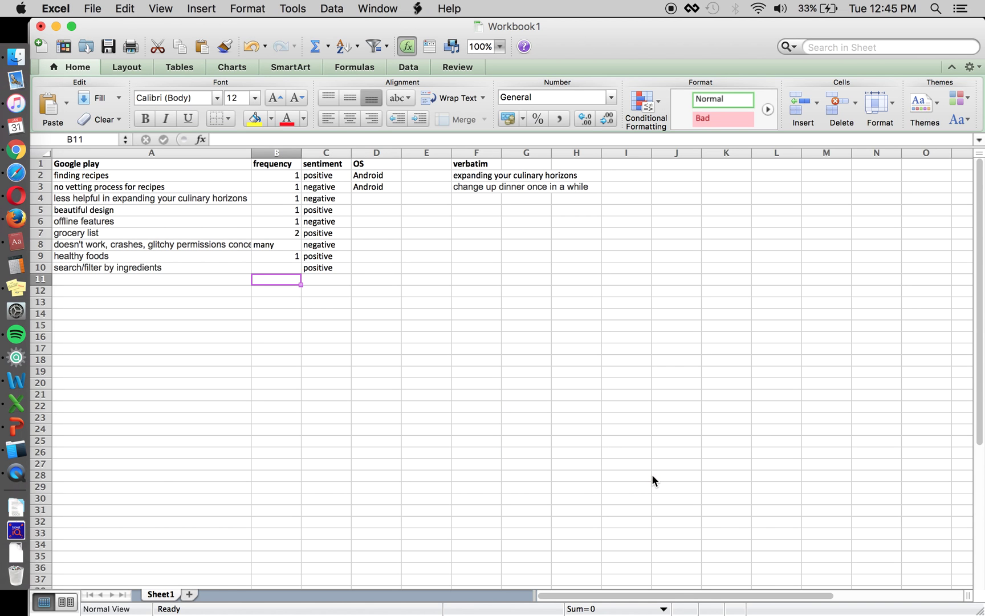
type("recipes a")
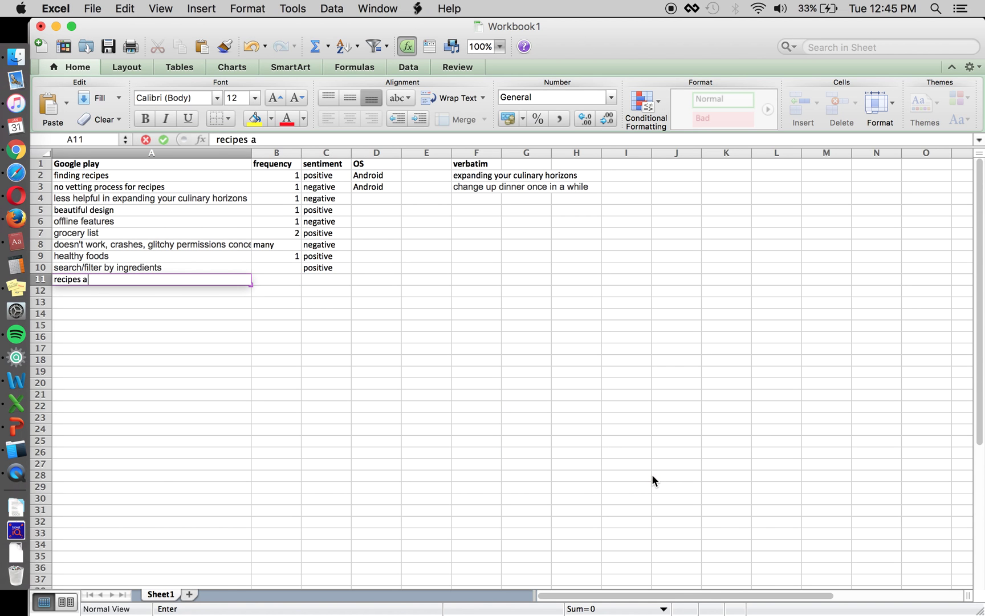
type("re from an")
key("super+v")
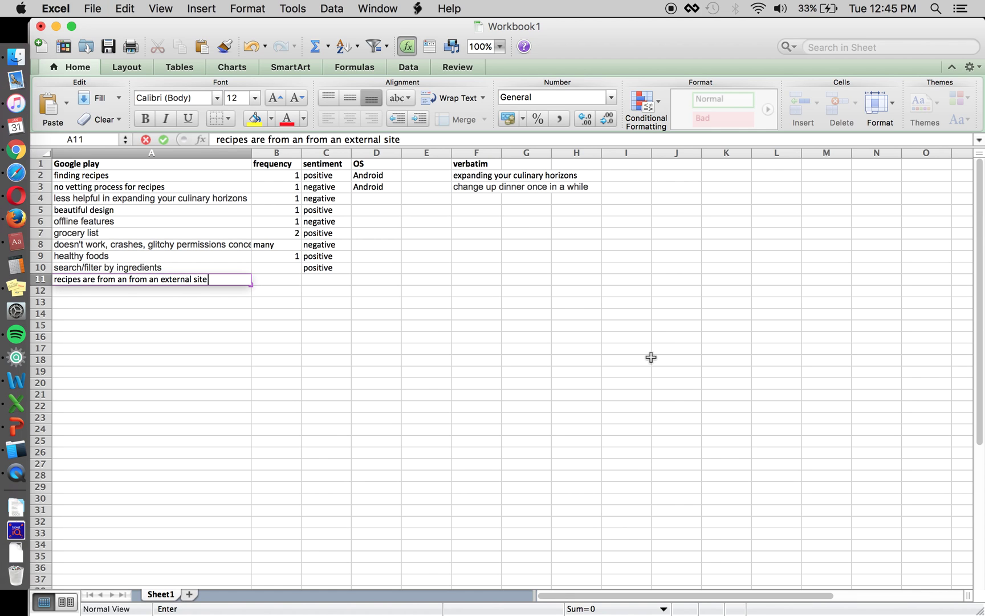
double_click(288, 139)
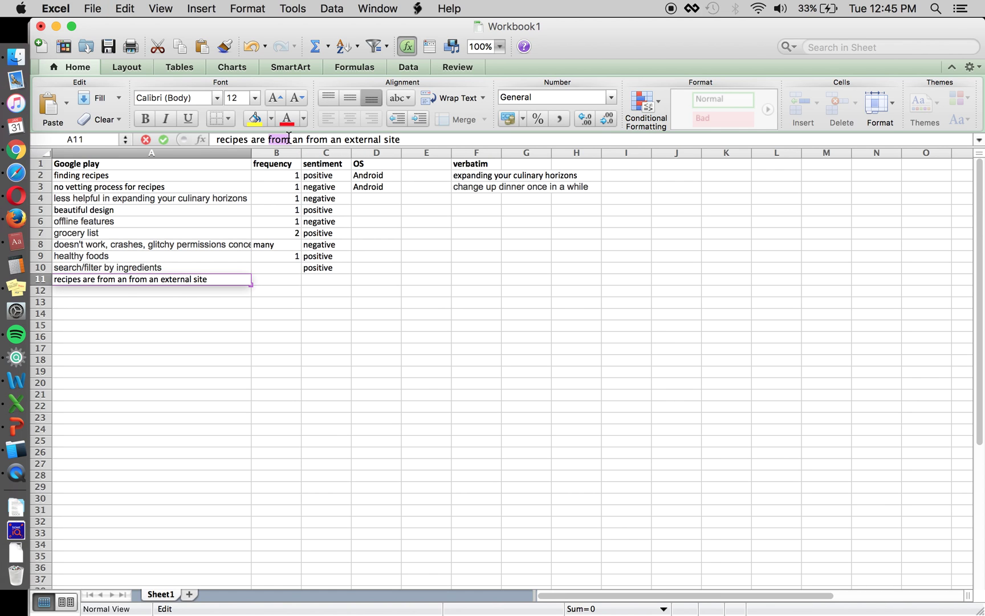
key("BackSpace")
key("BackSpace")
key("Return")
key("Up")
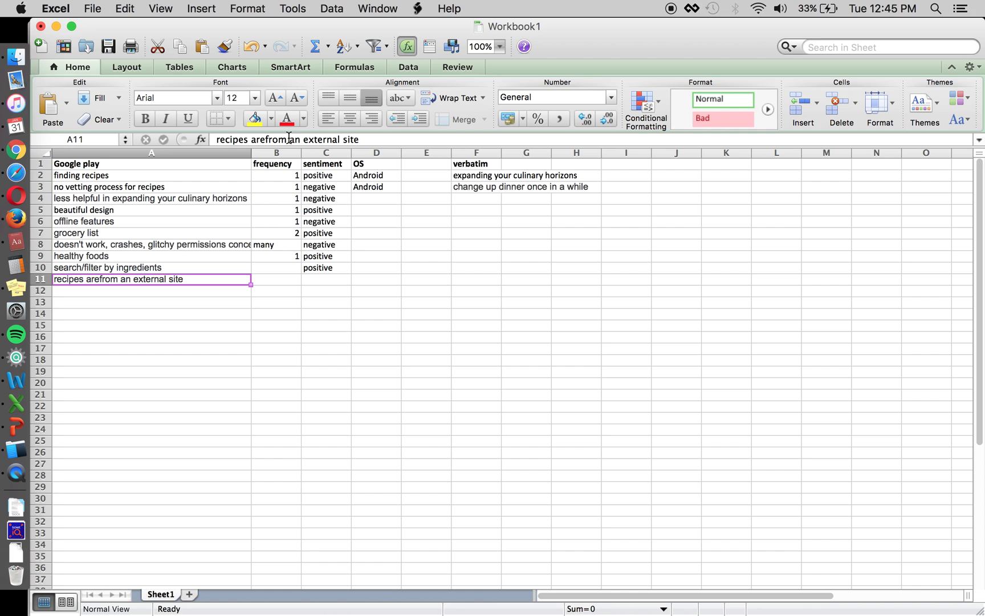
left_click(266, 137)
key("Tab")
key("Return")
Give the A11 theme frequency 2 and negative sentiment.
key("Up")
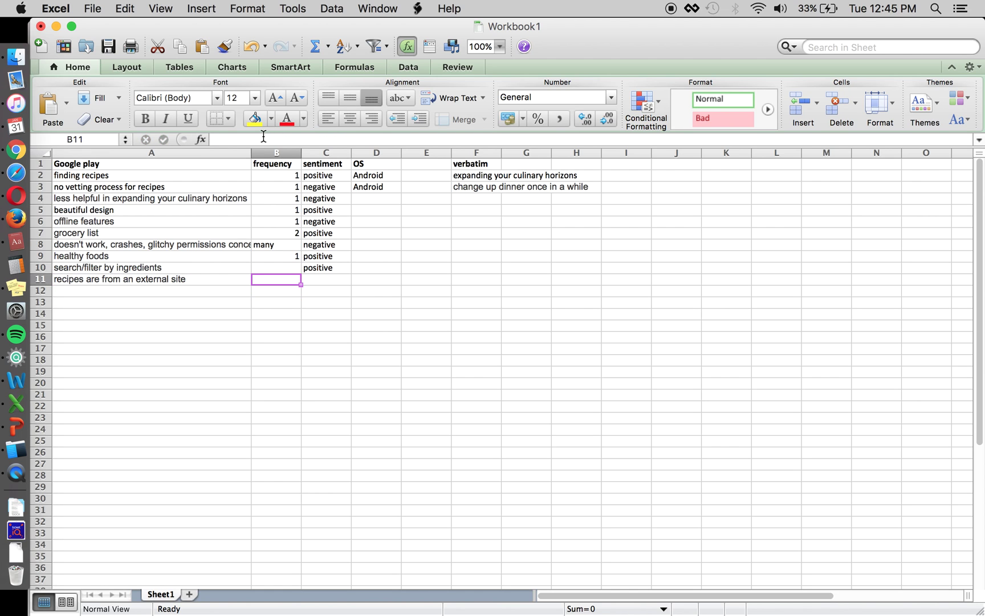
type("2")
key("Return")
key("Up")
key("Right")
type("negative")
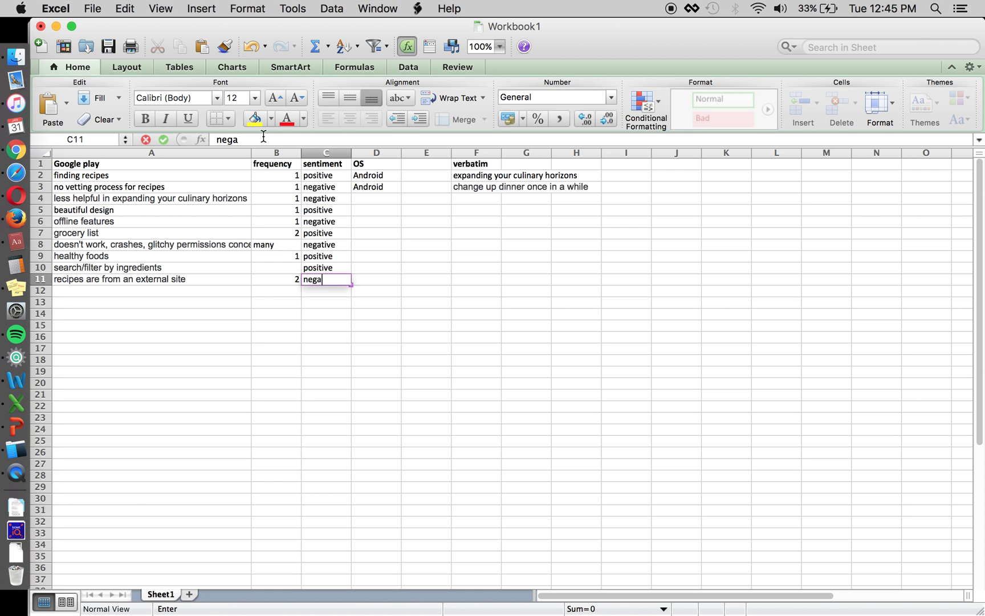
key("Return")
Append the no-vetting complaint to the end of the A11 external-site theme.
left_click(129, 189)
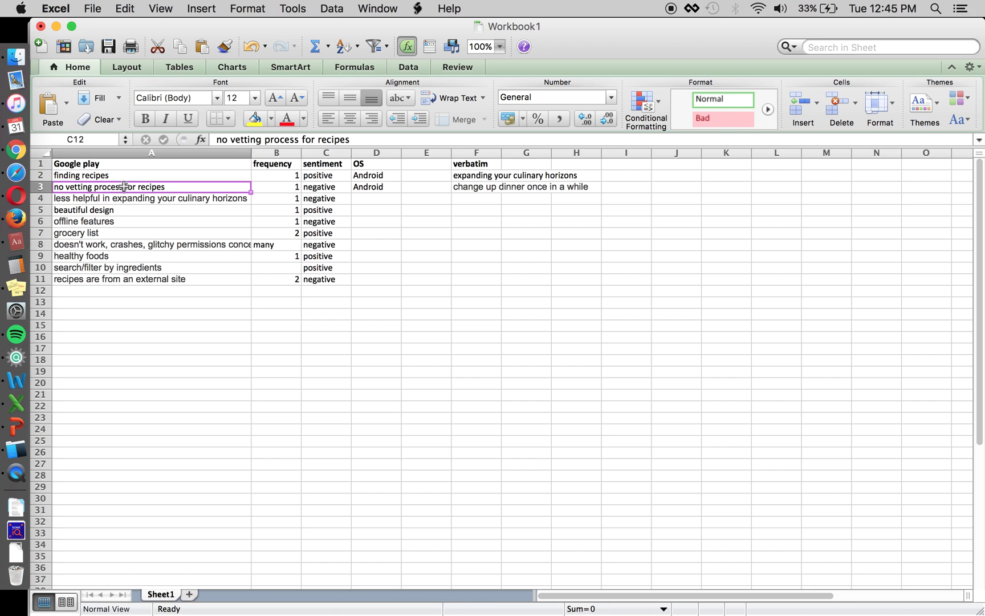
left_click(152, 266)
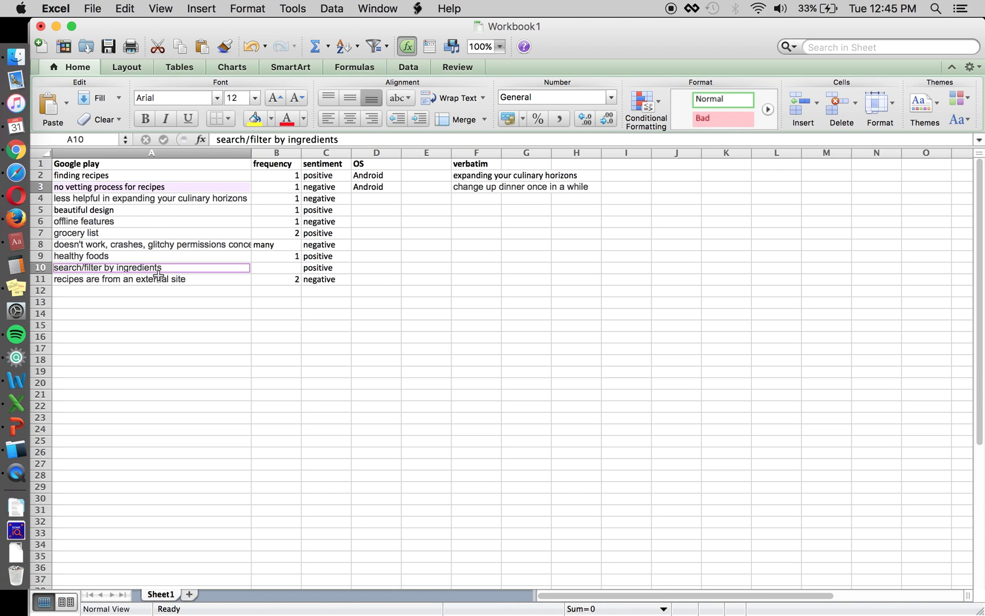
key("Down")
left_click(367, 140)
type(", n")
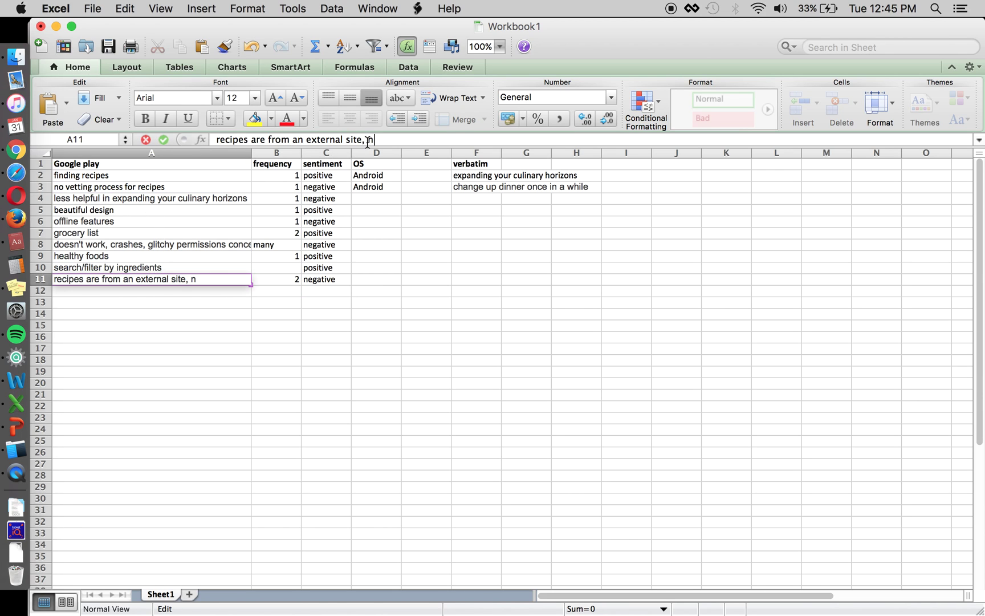
type("o vettingprice")
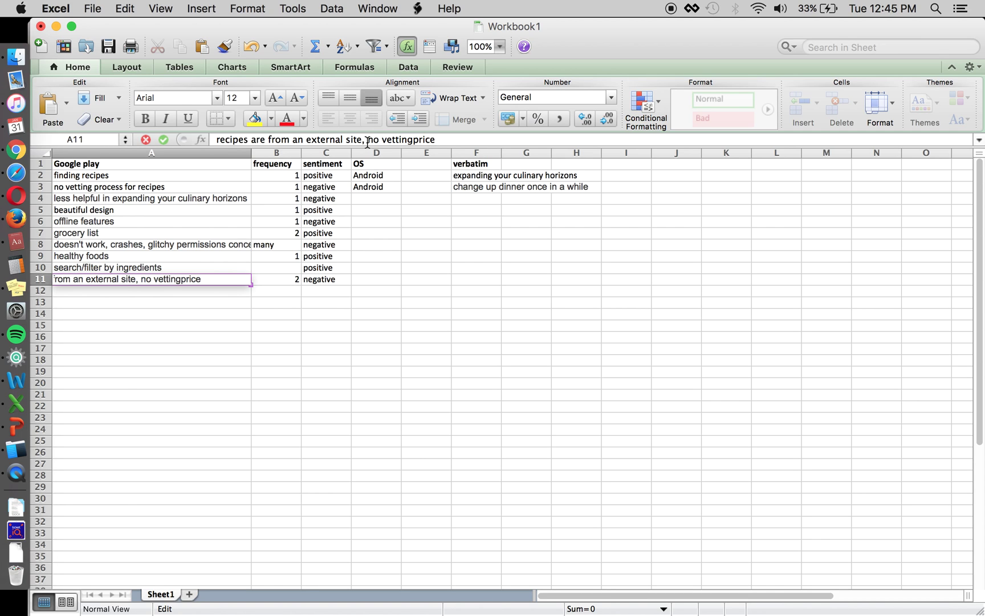
key("BackSpace")
type("proic")
key("Return")
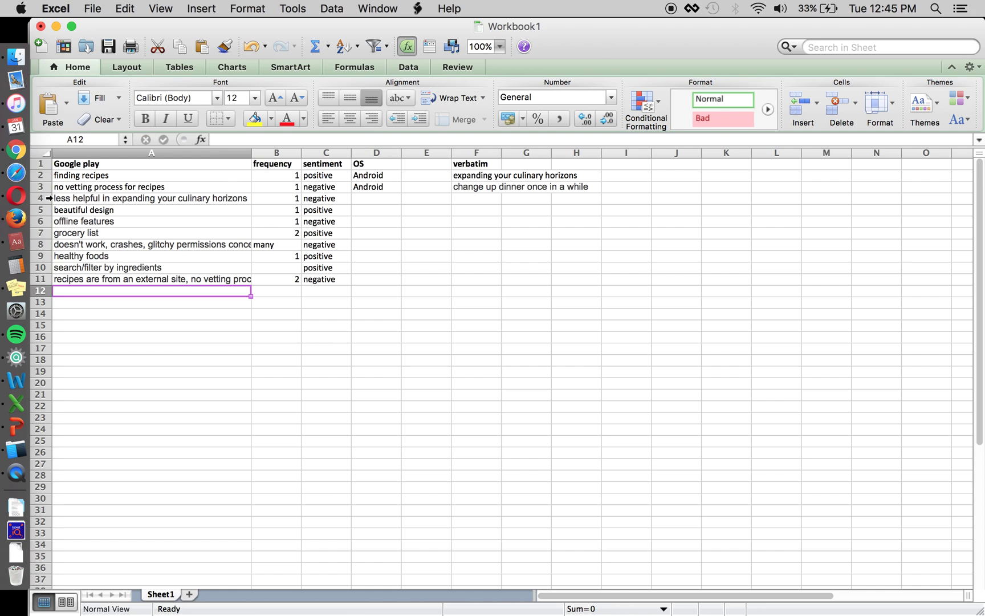
Delete the separate no-vetting row 3, keeping the verbatim quote in column F.
left_click(463, 186)
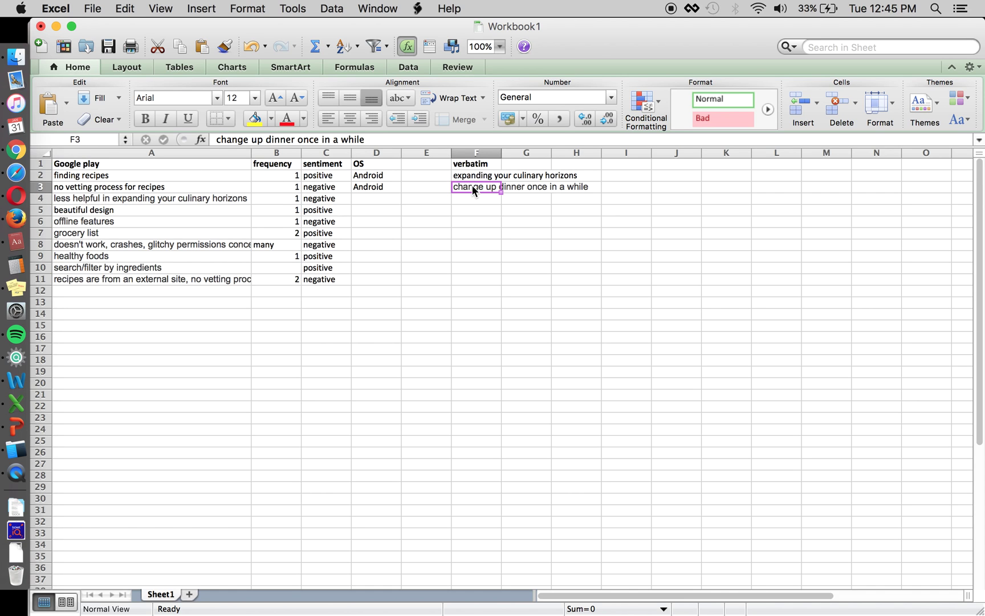
key("super+x")
left_click(526, 175)
key("Return")
left_click(40, 187)
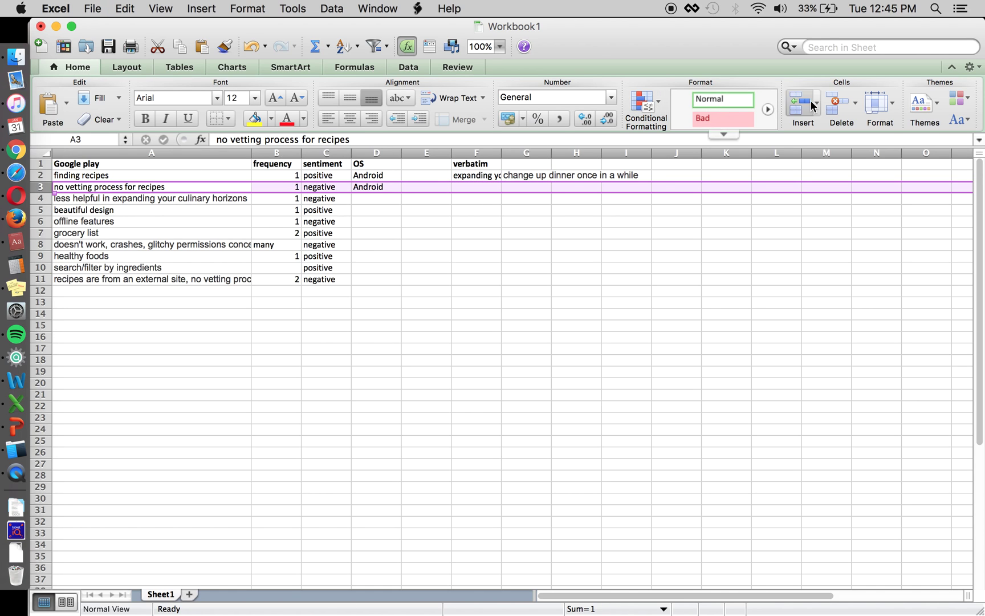
left_click(854, 102)
key("Escape")
left_click(525, 176)
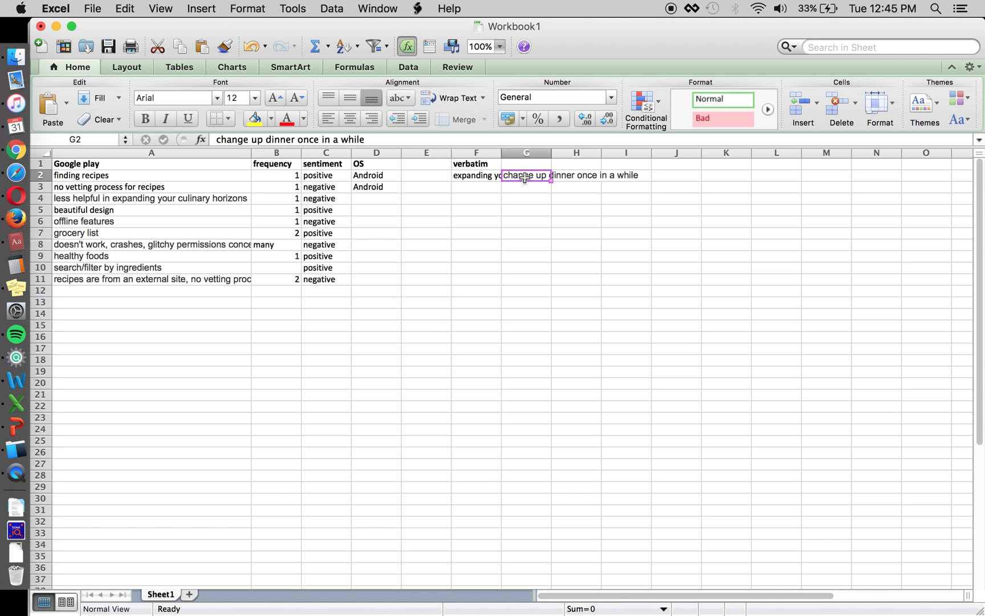
left_click(39, 187)
left_click(836, 104)
left_click(522, 175)
key("super+c")
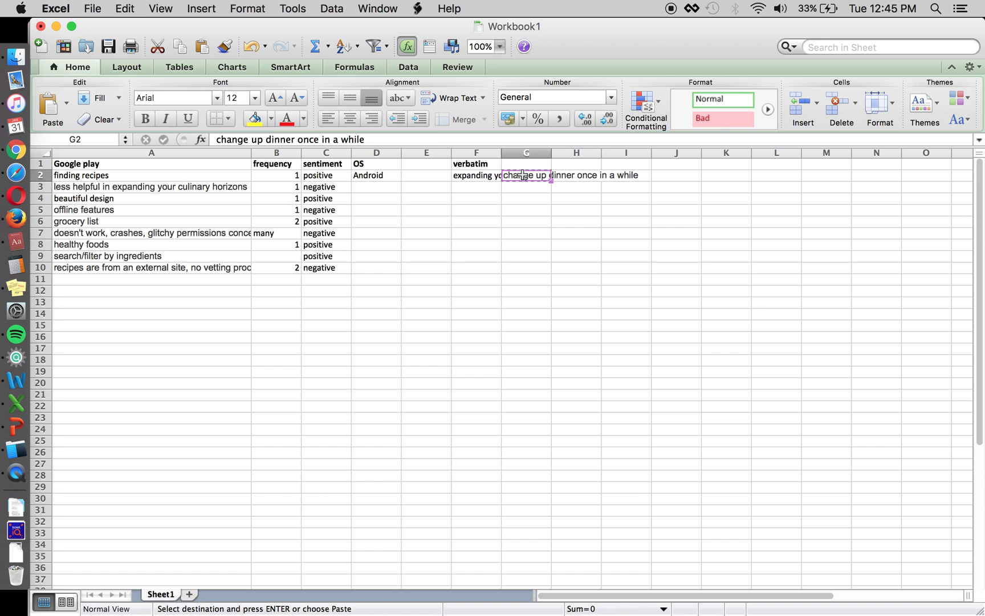
left_click(479, 187)
key("super+v")
Widen column A to fit the long theme text.
left_click(198, 277)
left_click_drag(252, 153, 267, 259)
key("super+Tab")
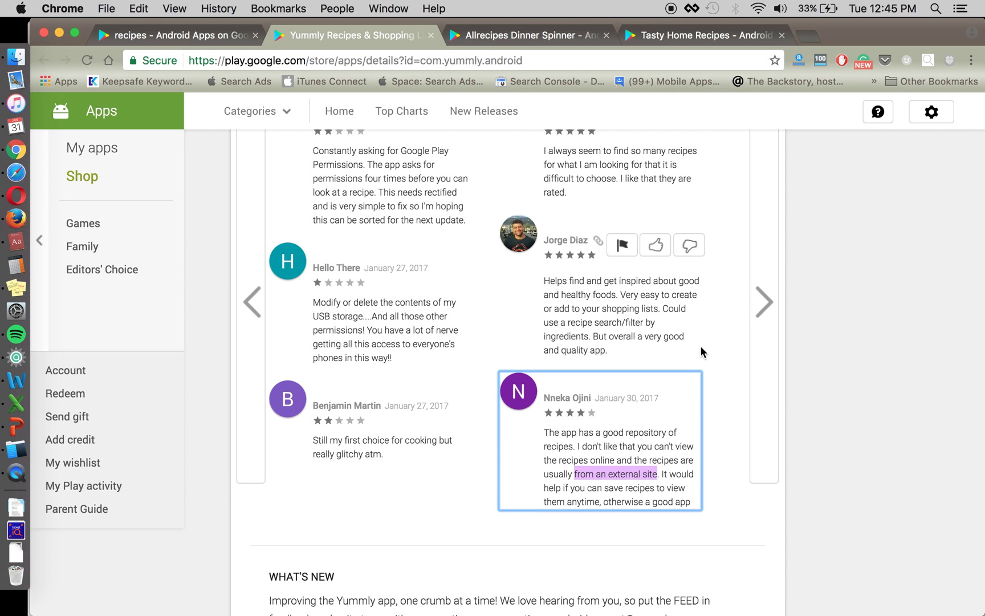
Look through the Yummly reviews, checking the sort options without changing them.
scroll(637, 367, "up", 1)
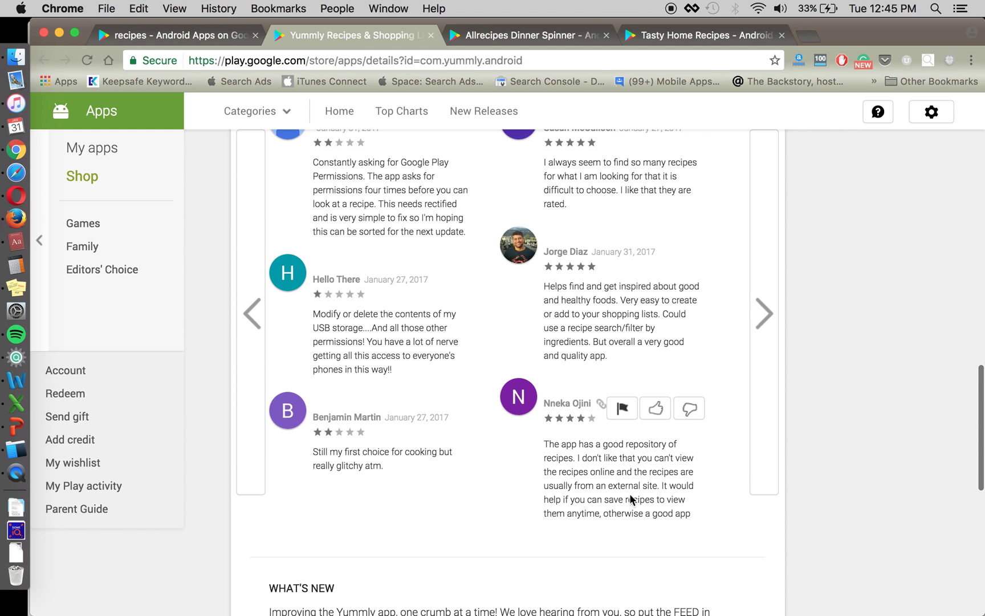
scroll(673, 359, "up", 1)
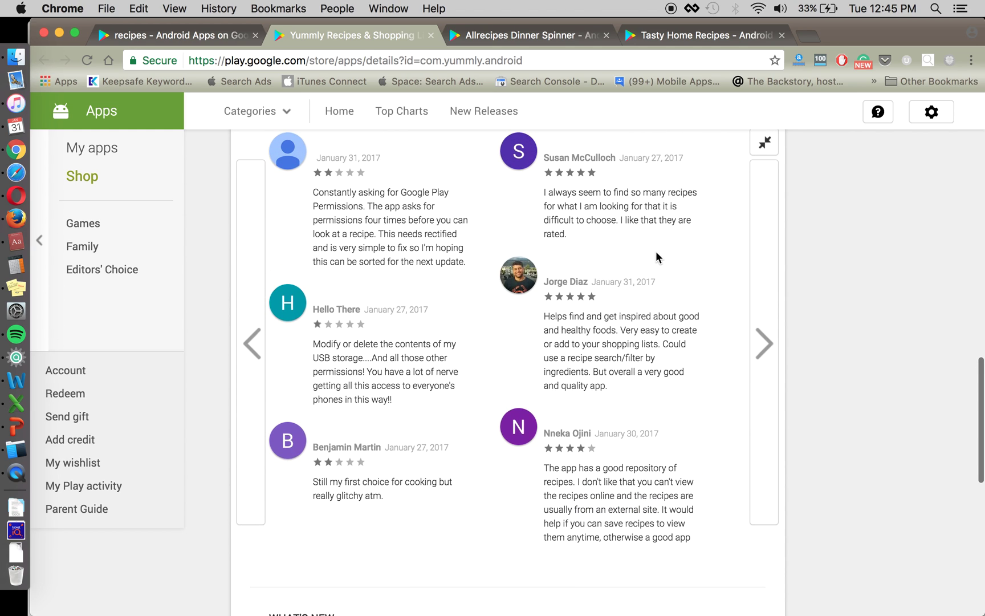
mouse_move(661, 272)
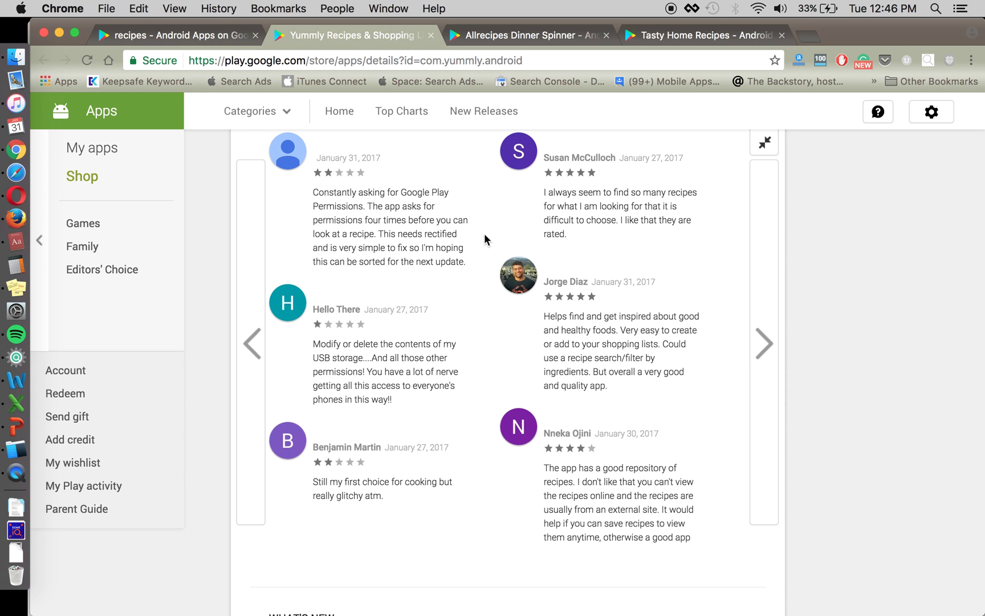
mouse_move(455, 433)
scroll(454, 433, "up", 5)
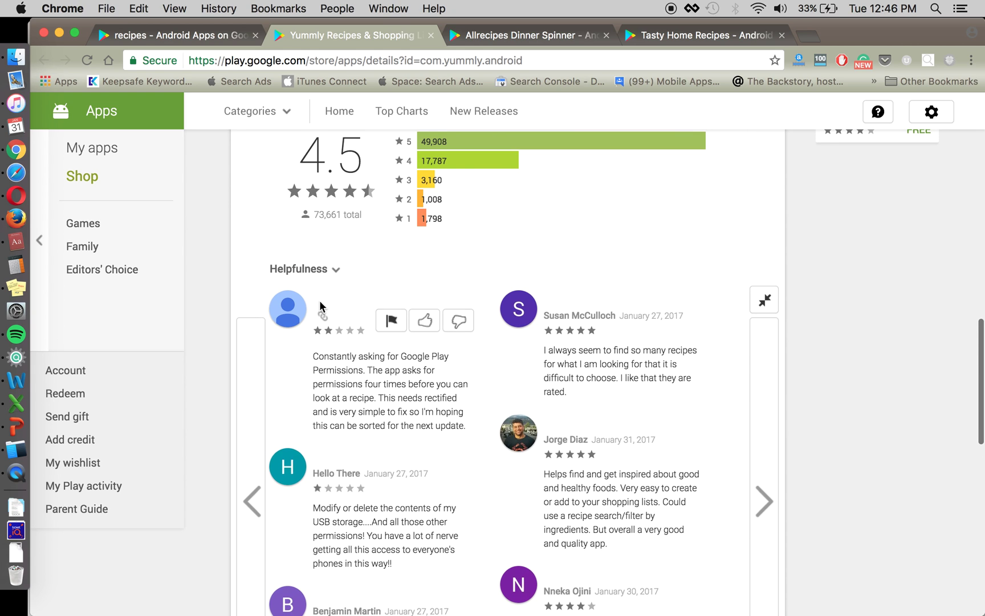
left_click(331, 274)
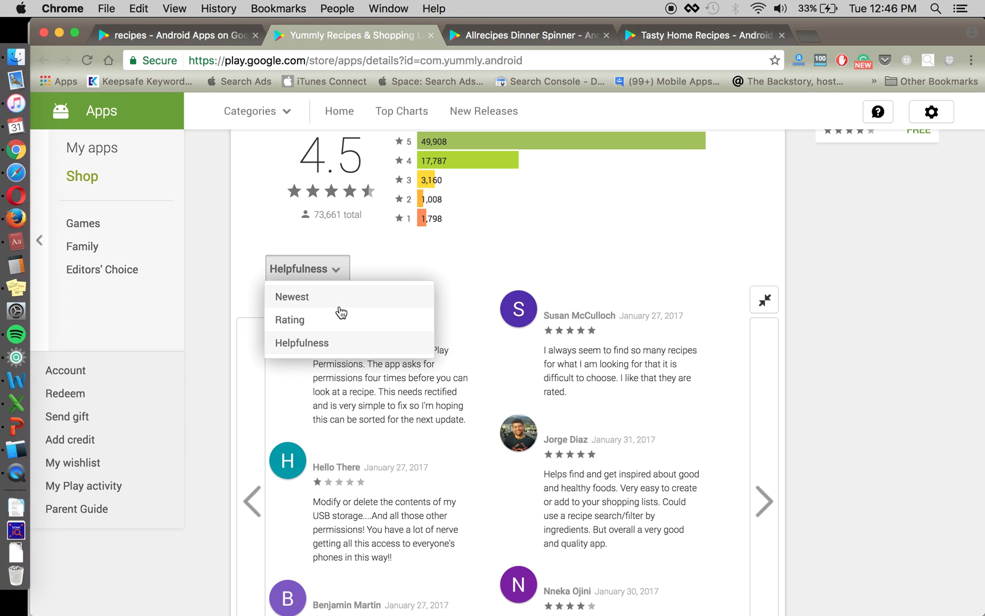
left_click(461, 245)
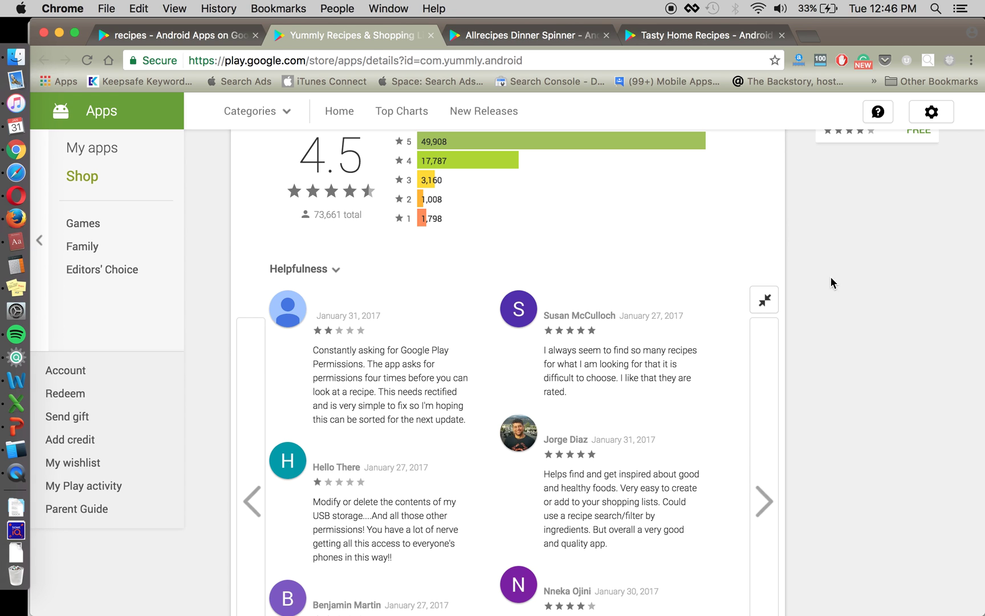
scroll(833, 293, "down", 3)
scroll(539, 246, "down", 1)
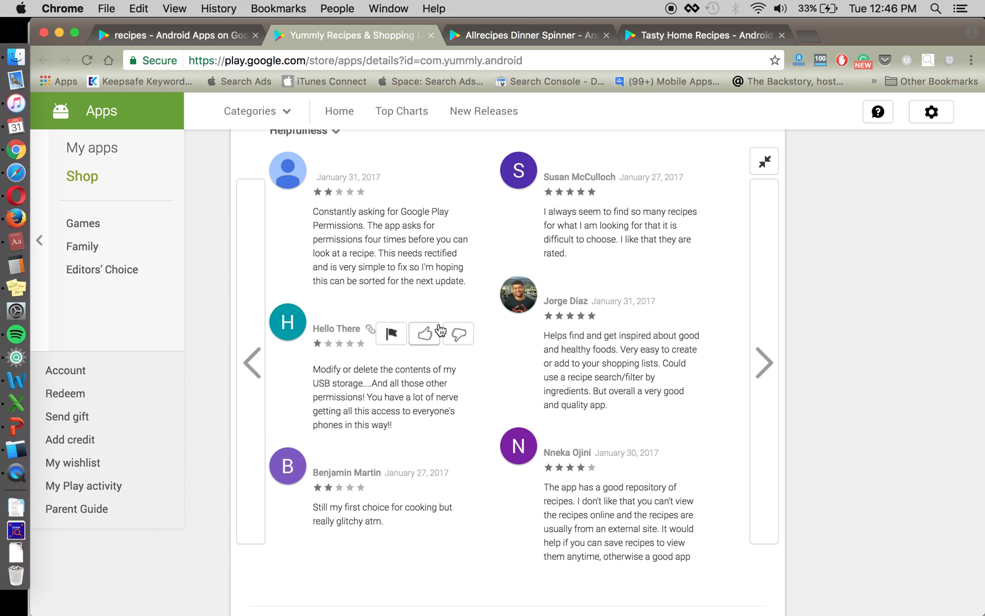
scroll(433, 353, "down", 5)
scroll(431, 354, "up", 10)
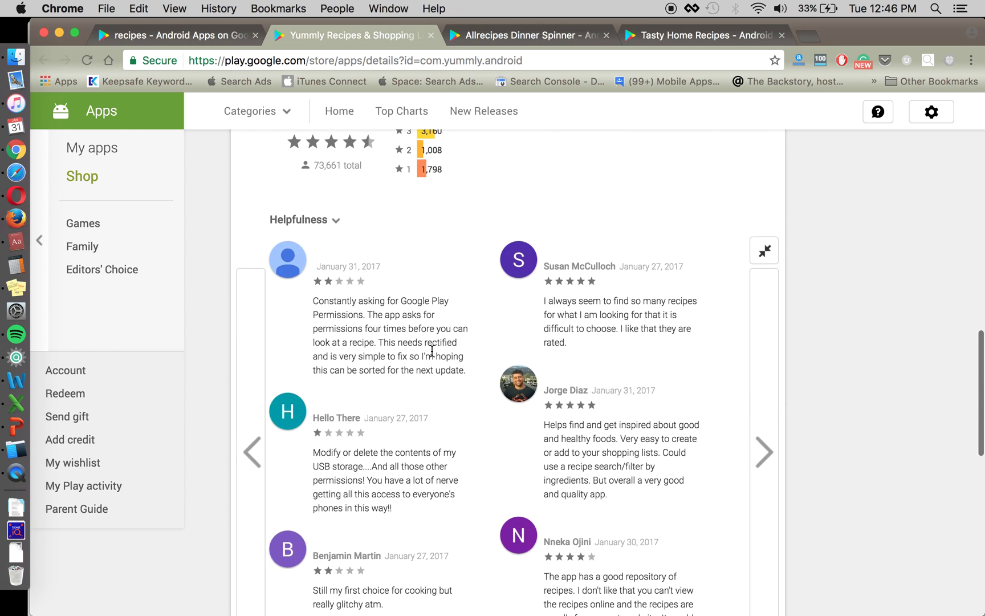
Open the Allrecipes Dinner Spinner page and expand its full list of user reviews.
left_click(522, 34)
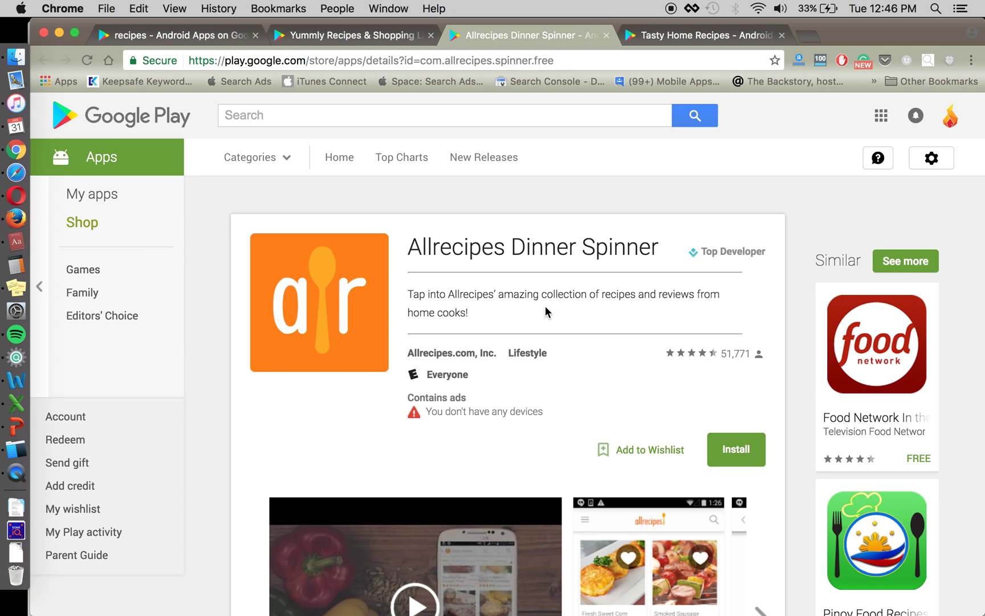
scroll(544, 307, "down", 6)
scroll(554, 372, "down", 8)
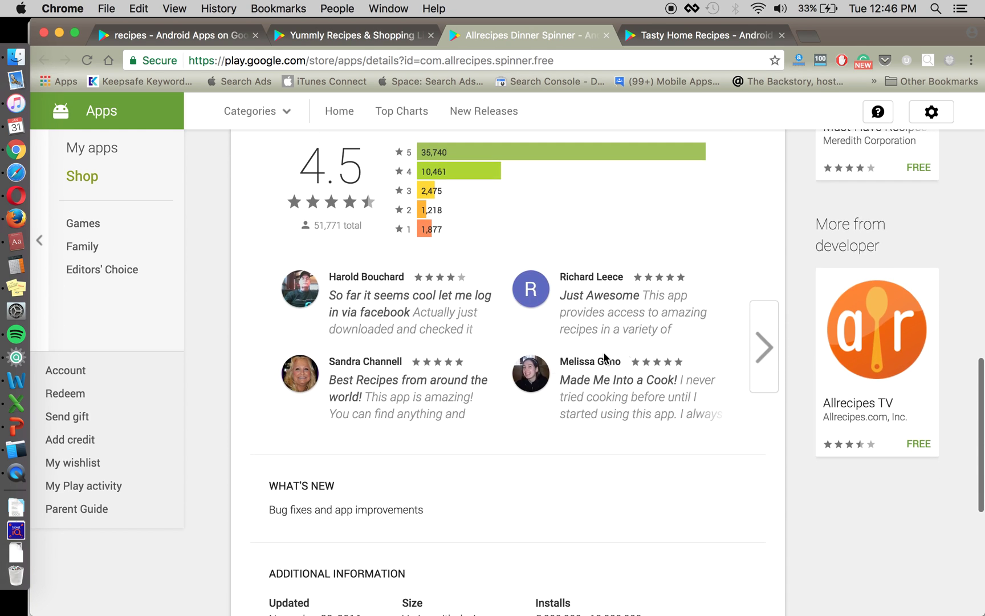
left_click(430, 320)
scroll(517, 501, "down", 2)
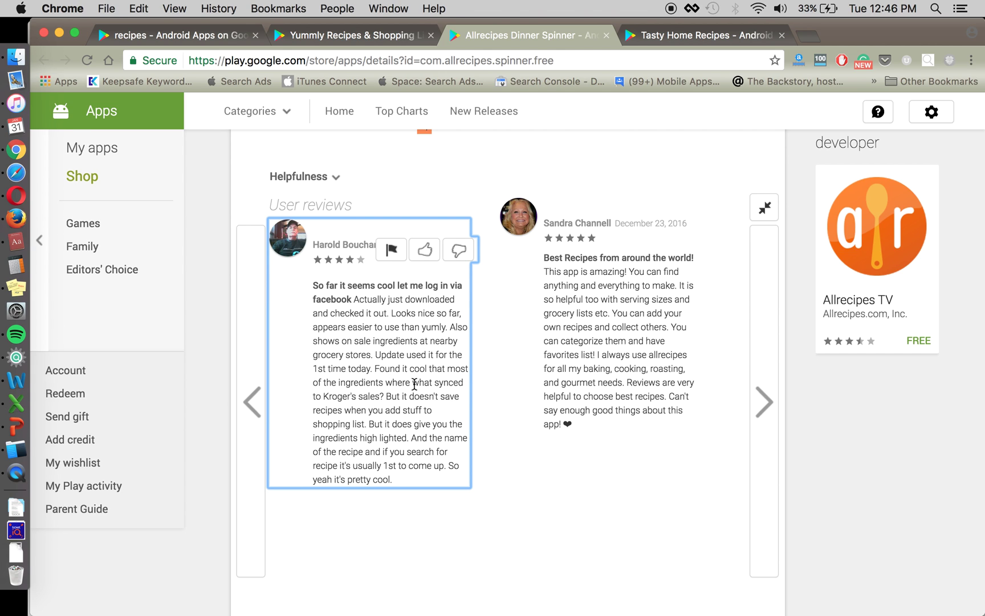
key("super+Tab")
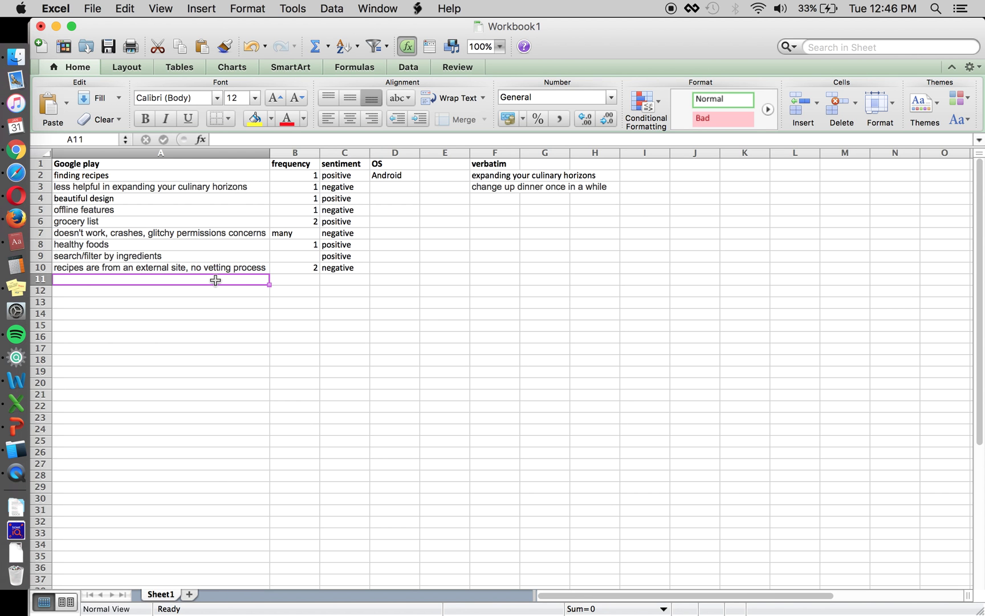
Turn on filters for headers A1:D1 and sort themes by frequency in descending order.
left_click_drag(257, 165, 399, 165)
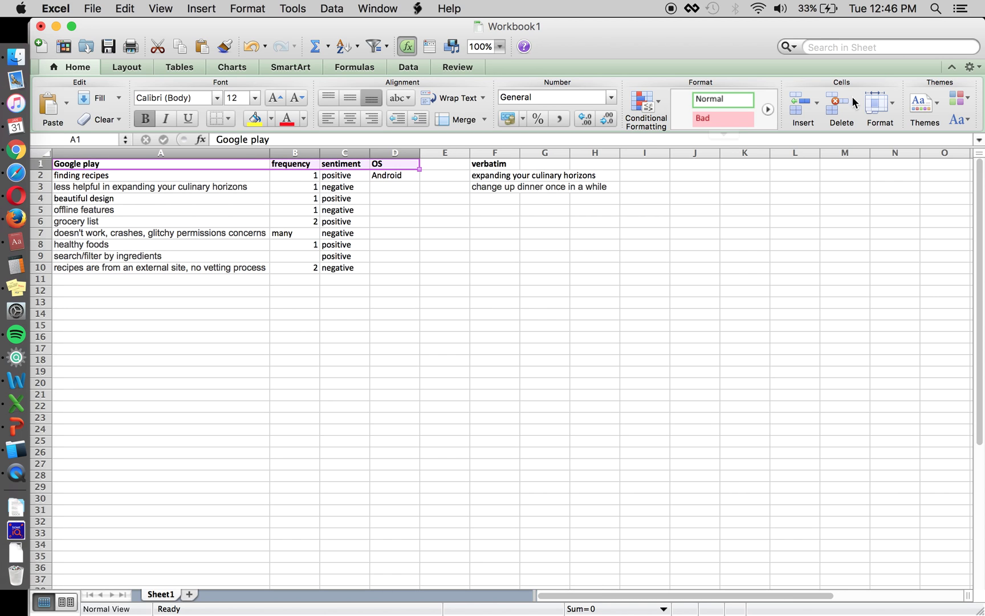
left_click(374, 45)
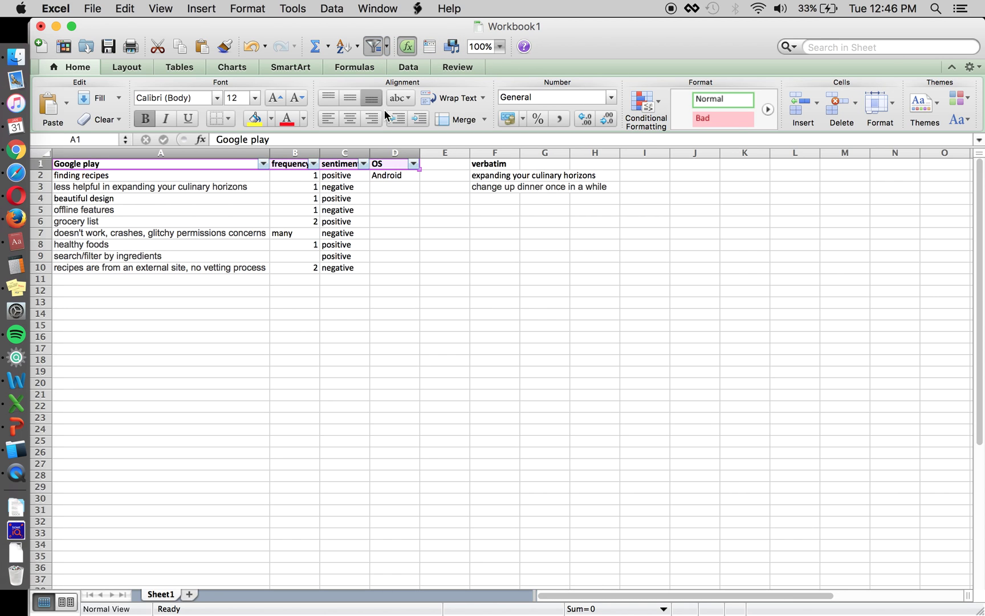
left_click(313, 164)
left_click(450, 206)
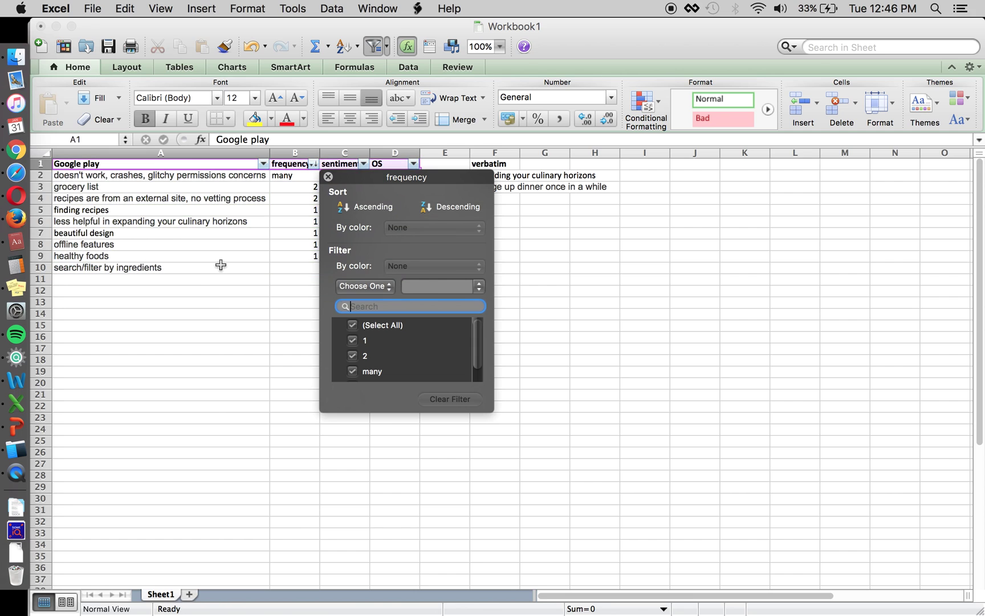
left_click(220, 264)
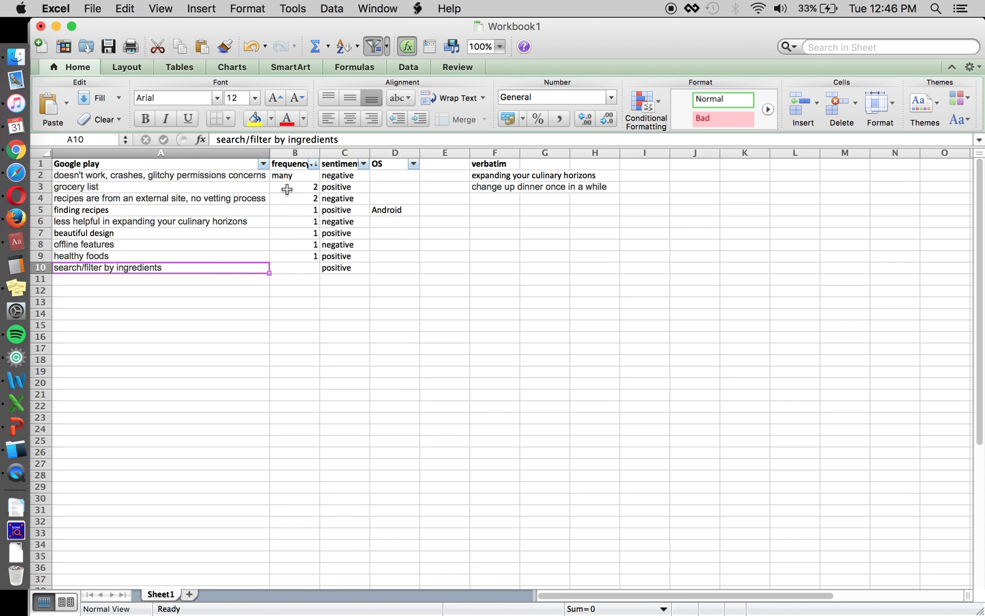
left_click(261, 176)
key("Down")
key("Right")
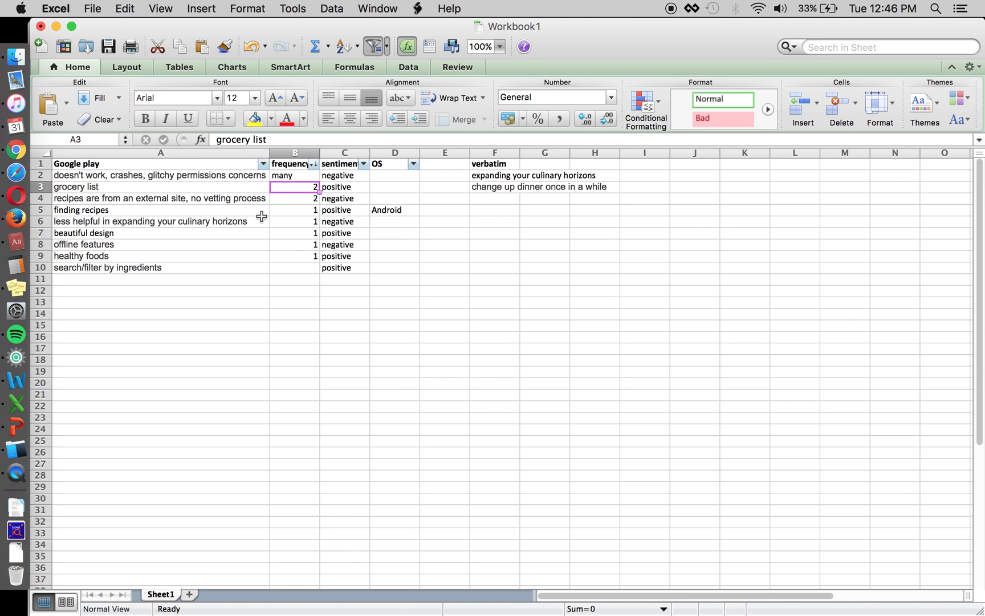
key("Left")
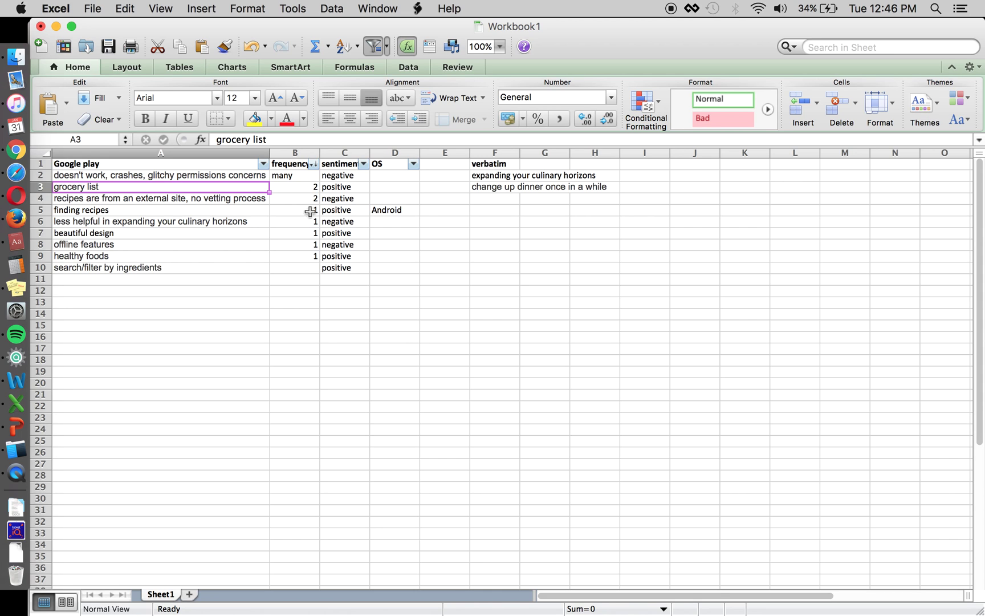
Autofit column F to the width of its verbatim quotes.
left_click(439, 186)
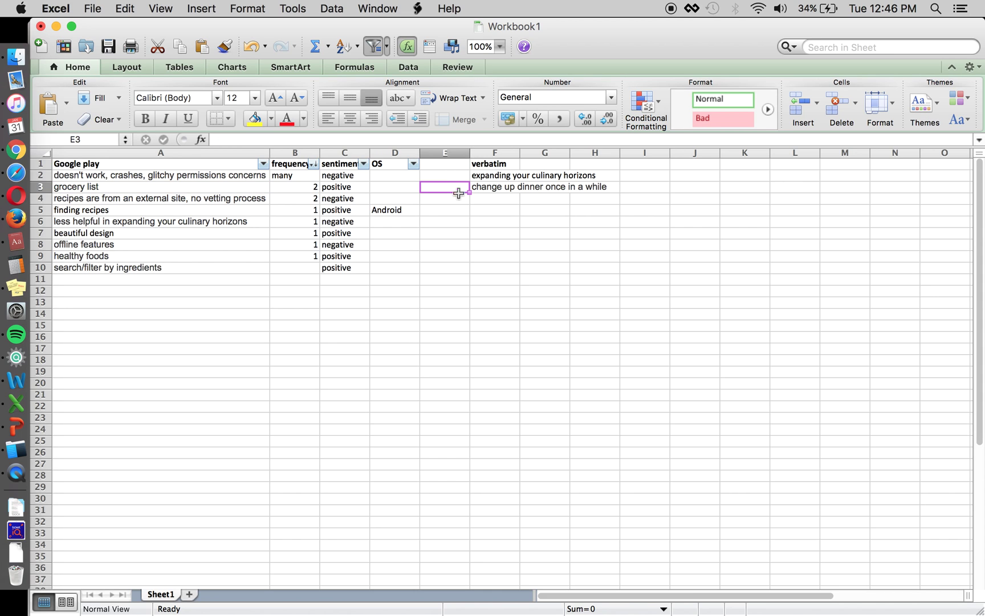
double_click(520, 153)
left_click(514, 177)
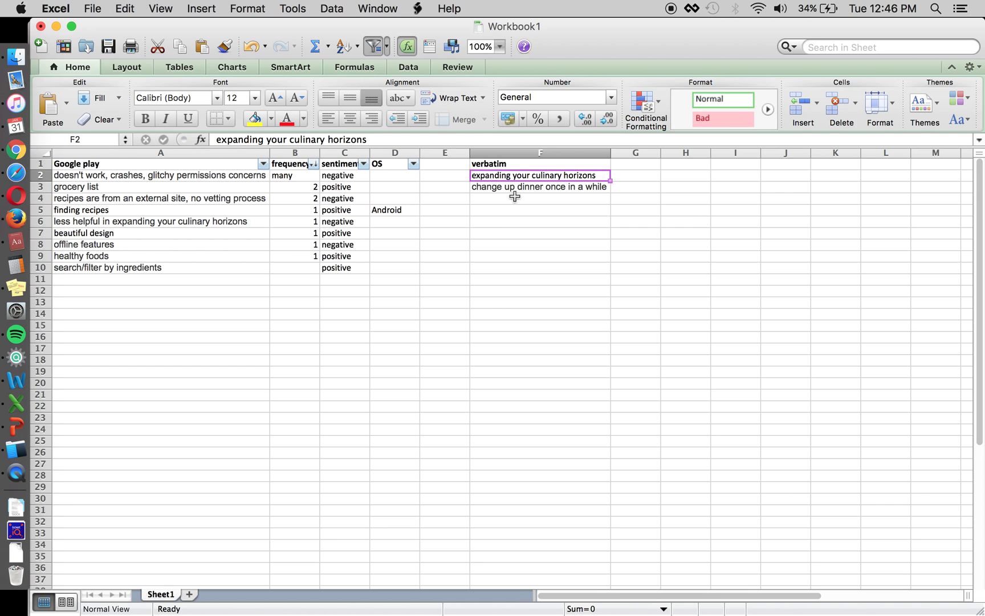
key("Down")
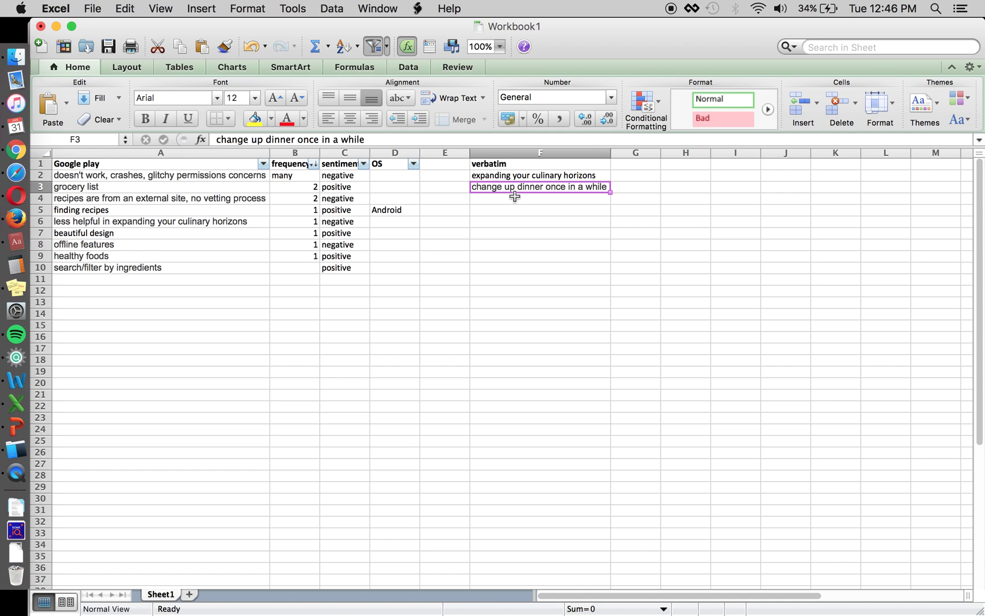
left_click(523, 210)
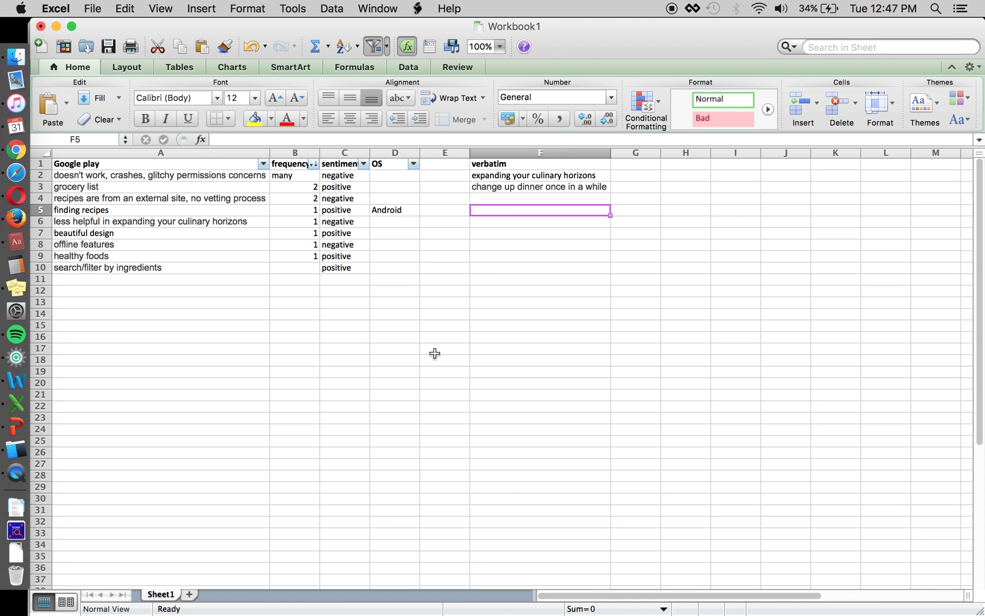
left_click(288, 312)
Copy 'Android' from D5 into the OS cells of all theme rows.
left_click(388, 209)
key("super+c")
left_click_drag(388, 210, 394, 256)
key("super+v")
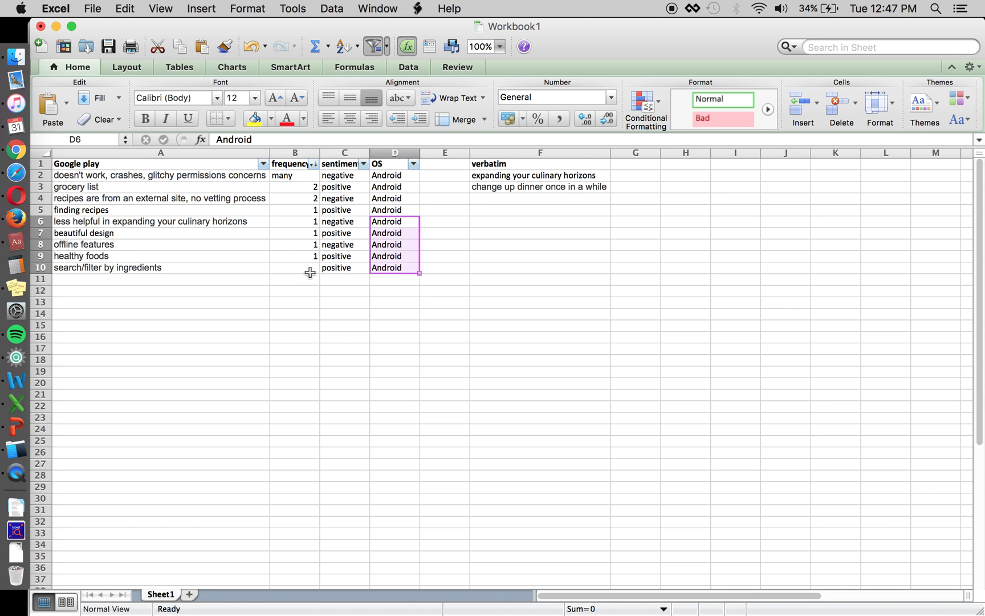
left_click(267, 280)
key("super+Tab")
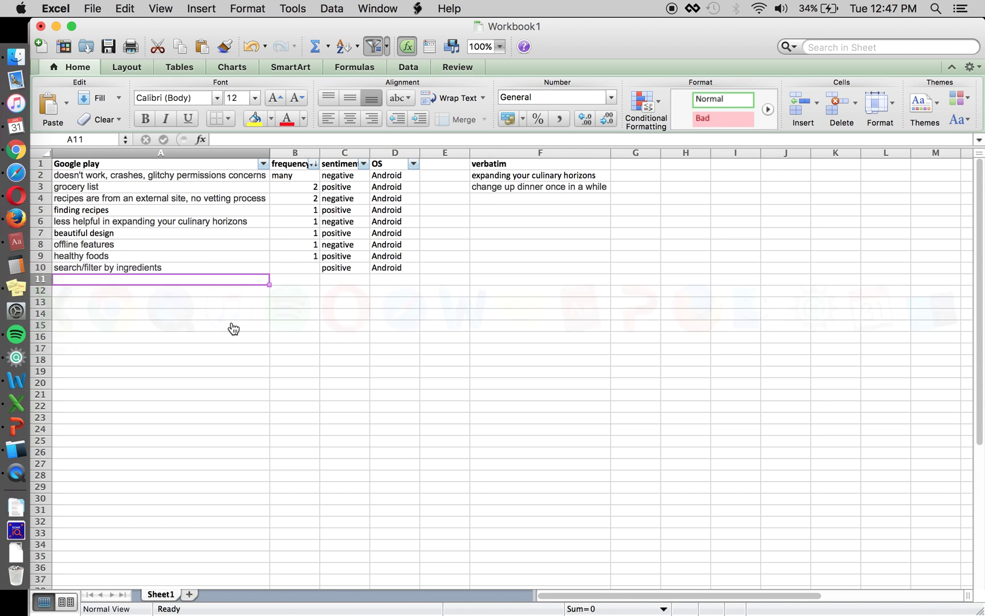
left_click(20, 151)
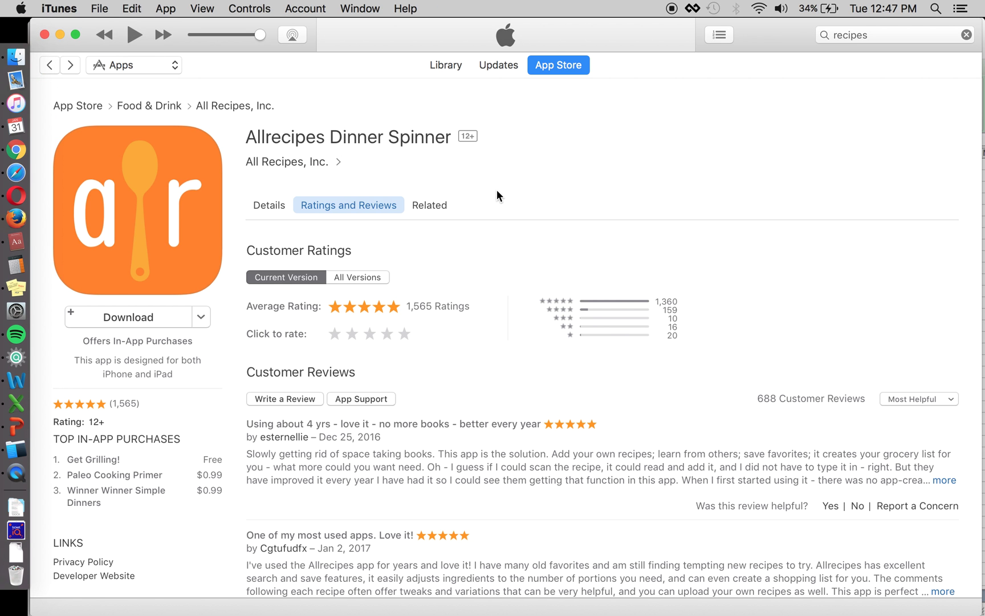
Reopen Allrecipes Dinner Spinner from the search results and show its Ratings and Reviews.
key("super+bracketleft")
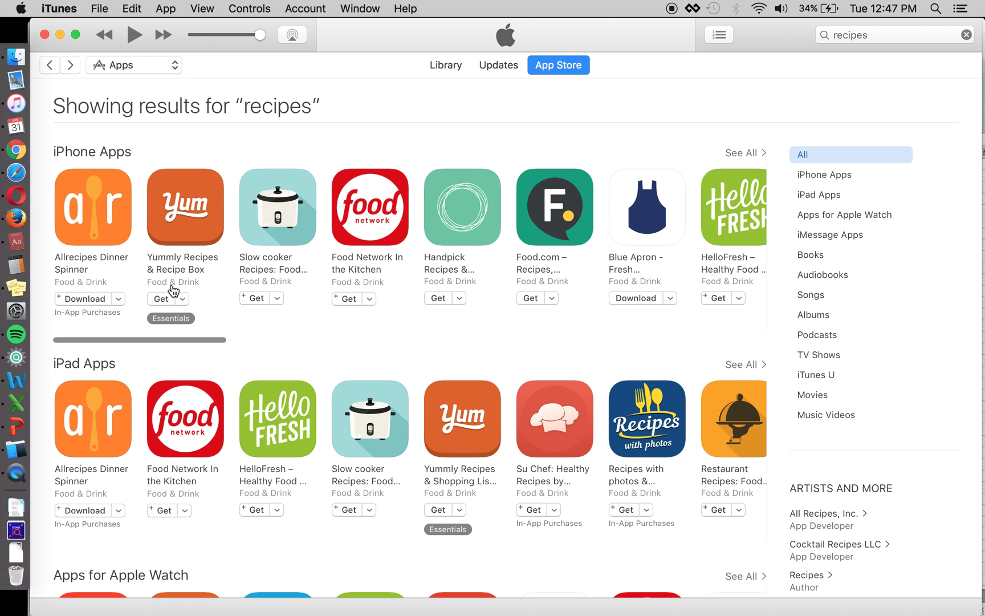
left_click(128, 220)
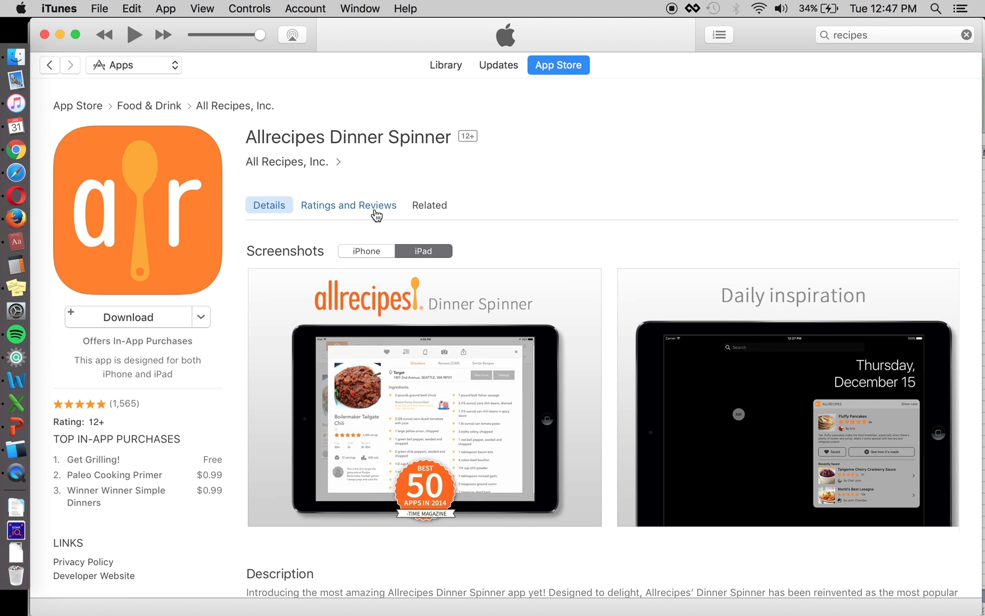
left_click(376, 209)
scroll(481, 315, "down", 2)
scroll(481, 309, "down", 2)
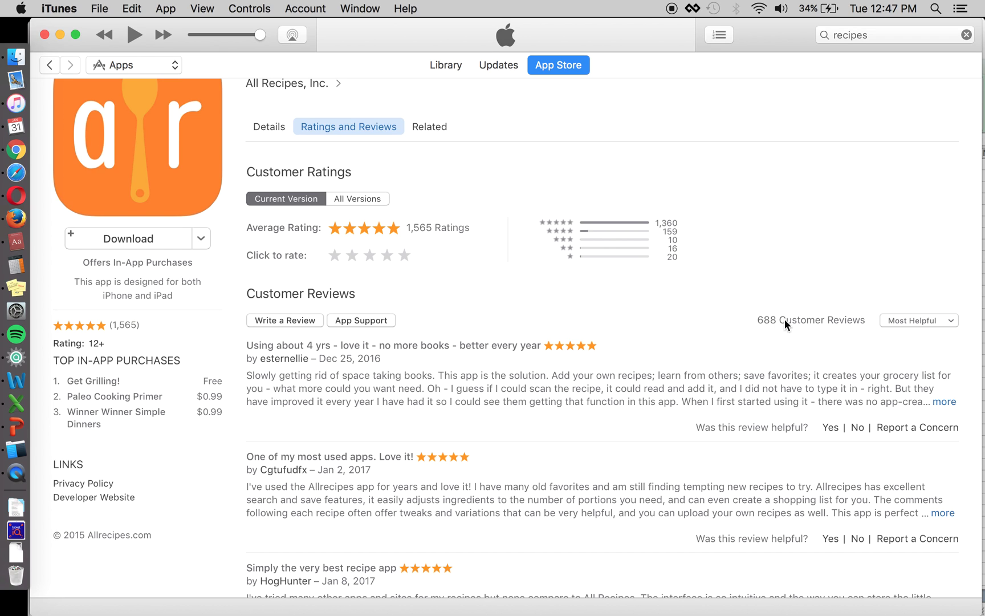
View all-versions reviews, trying Most Recent and Most Favorable sorts before returning to Most Helpful.
left_click(358, 198)
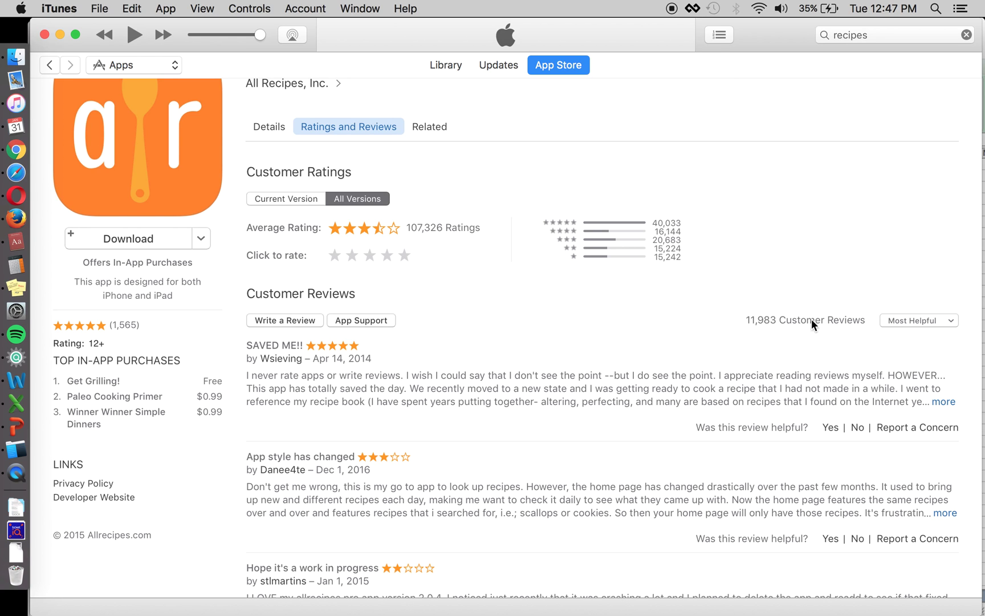
left_click(919, 321)
left_click(604, 318)
scroll(399, 351, "down", 1)
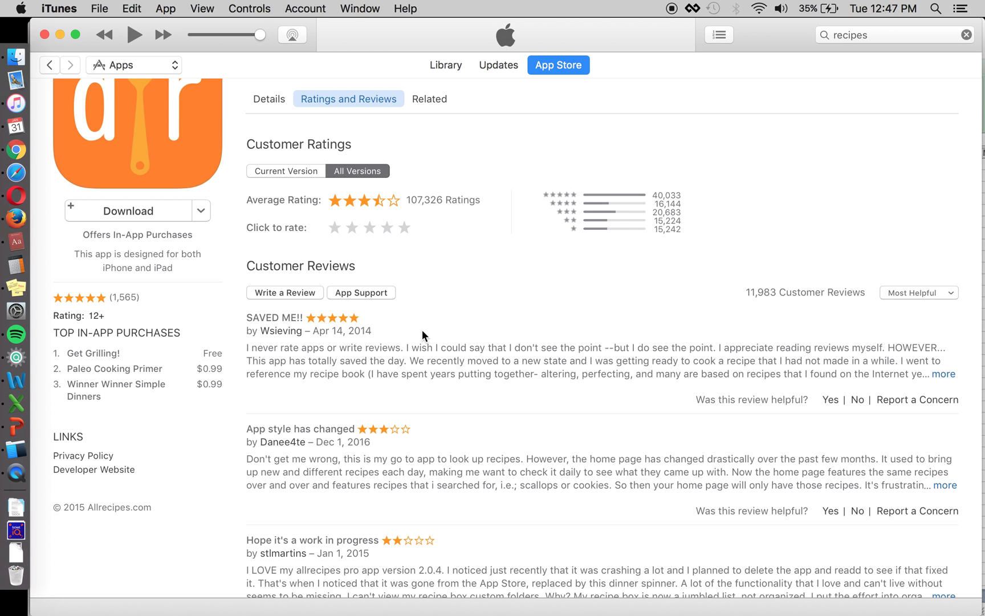
scroll(363, 464, "down", 3)
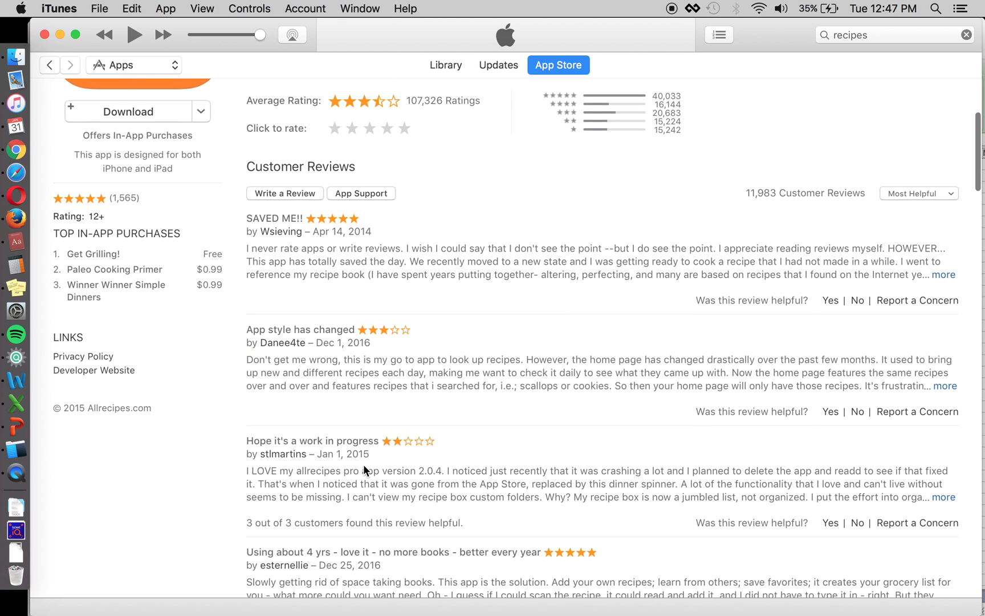
scroll(511, 233, "up", 1)
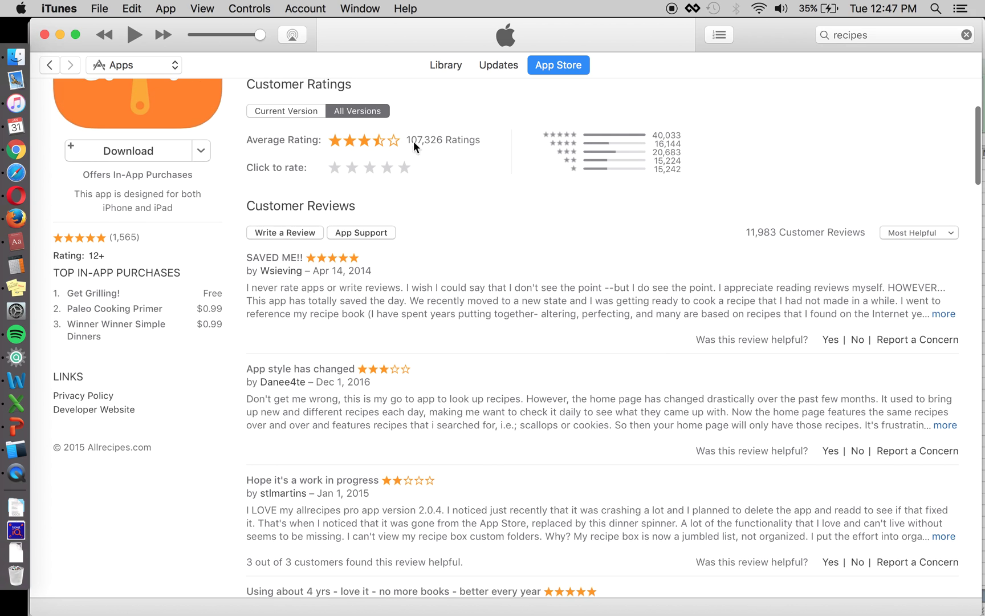
left_click(937, 234)
left_click(928, 272)
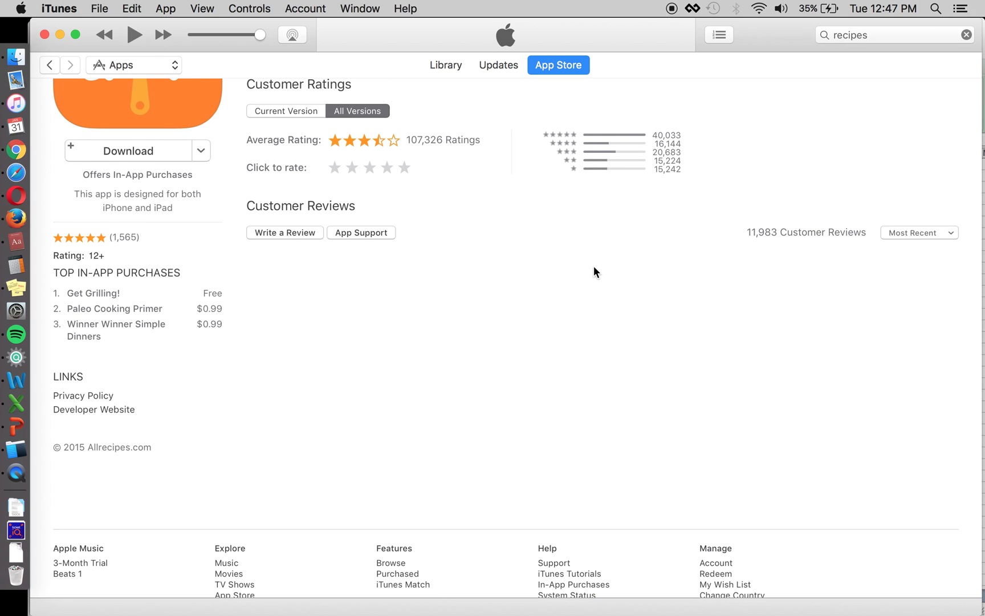
left_click(915, 231)
left_click(912, 207)
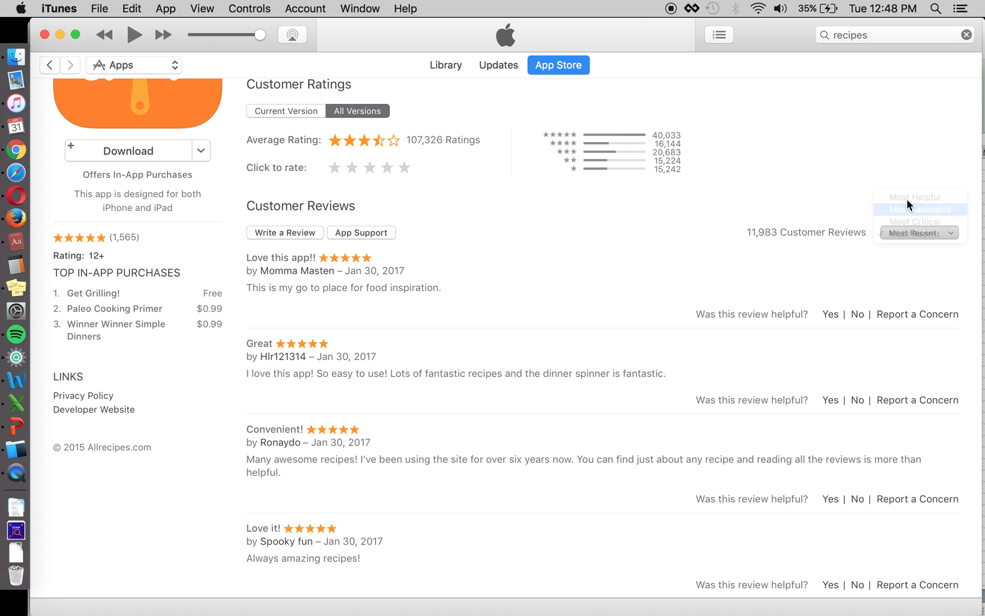
left_click(906, 234)
left_click(906, 220)
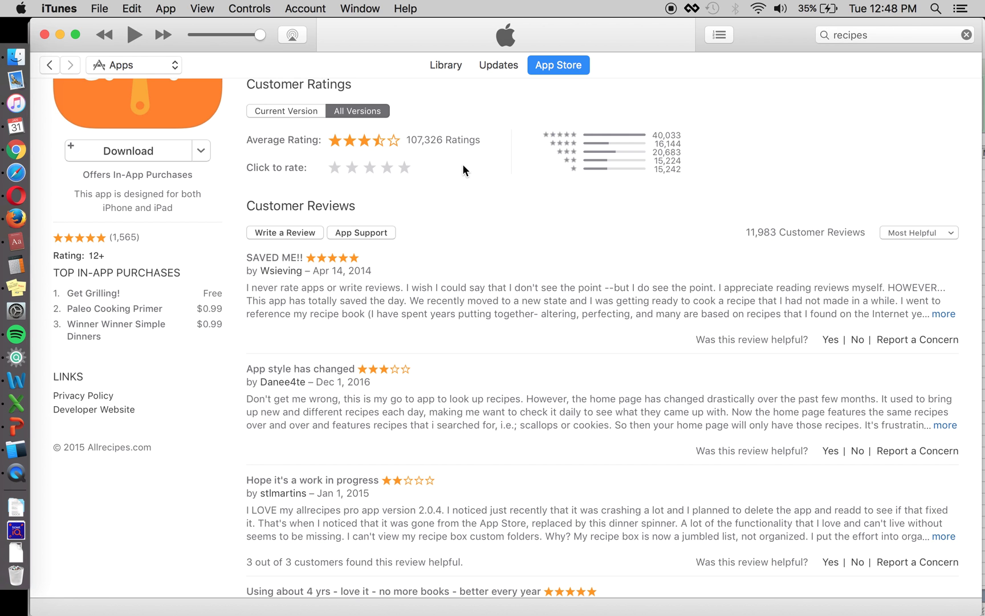
Switch to Current Version ratings and expand the top review's full text.
left_click(297, 114)
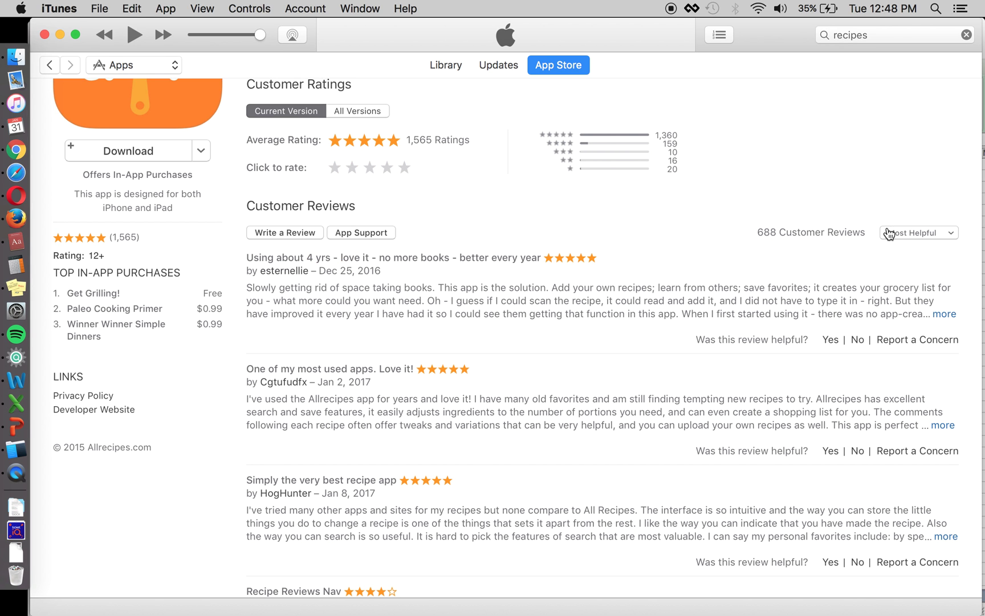
scroll(571, 280, "down", 1)
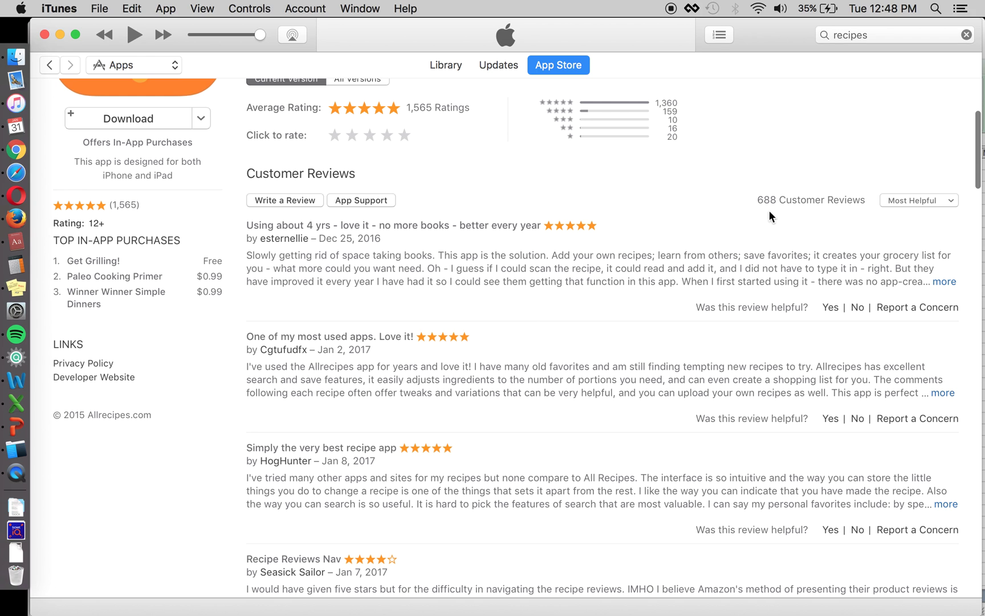
scroll(524, 263, "down", 1)
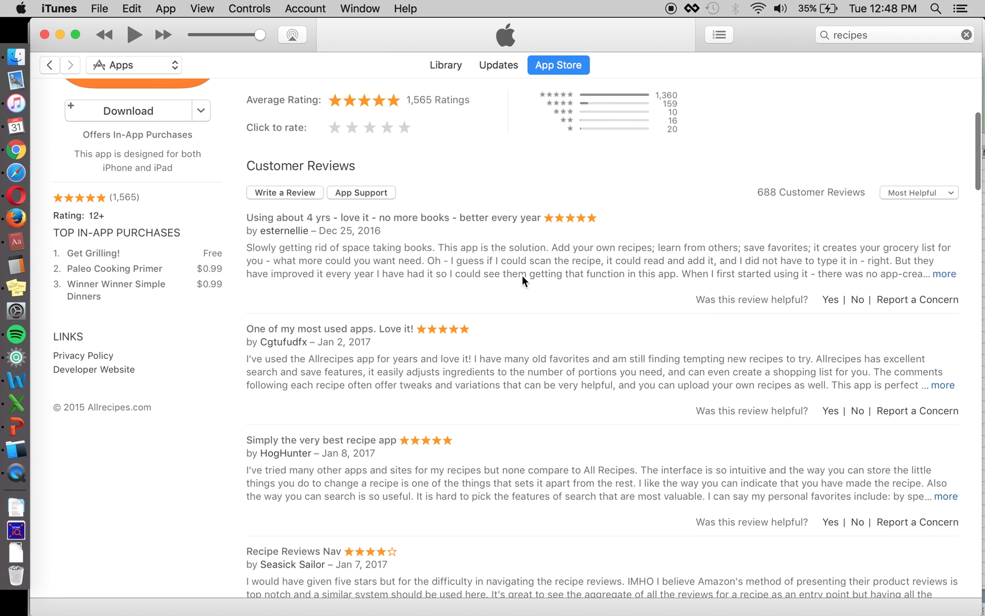
left_click(944, 274)
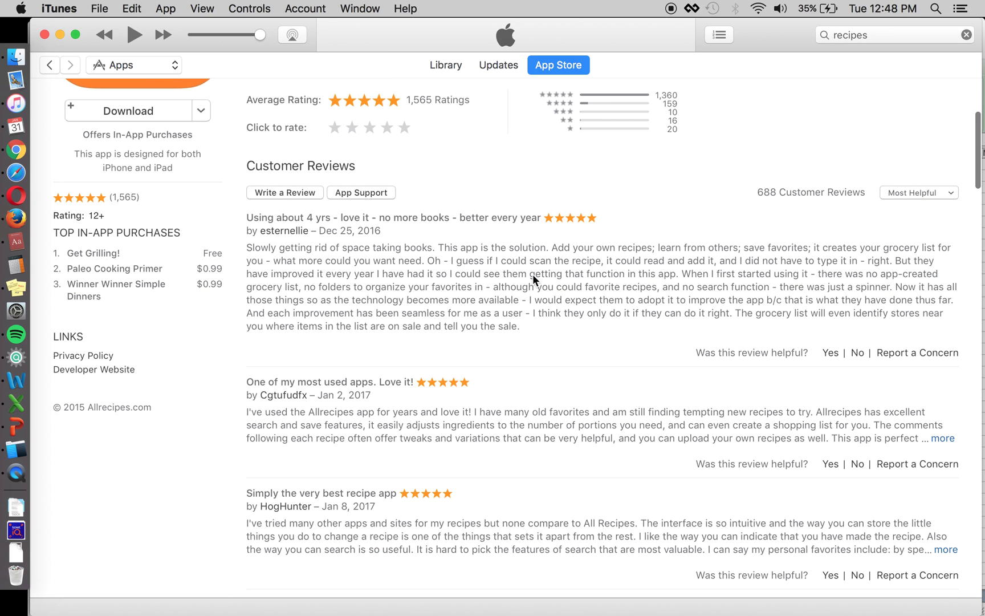
scroll(533, 275, "down", 1)
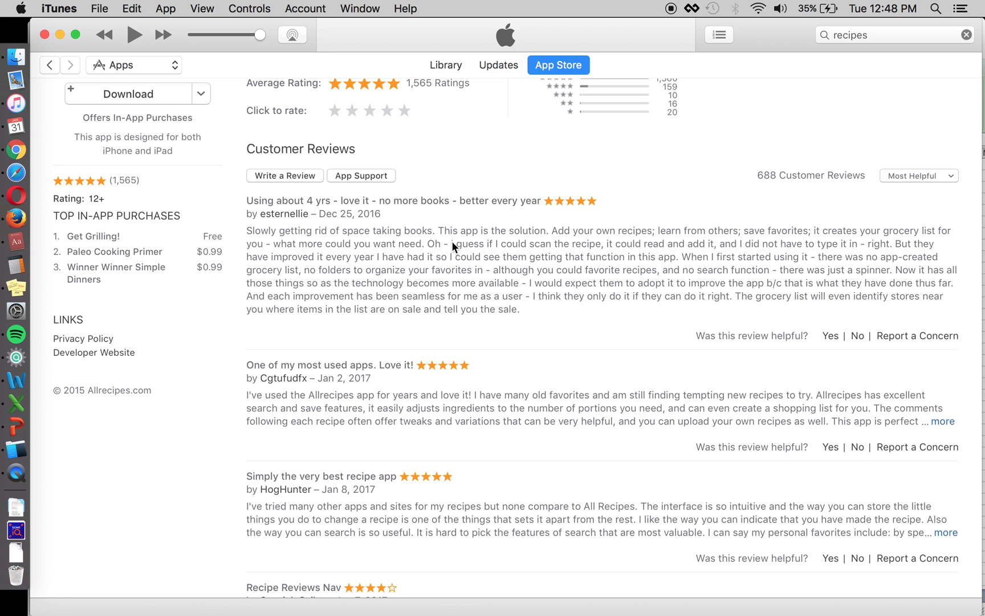
Add row 11 'upgrade from books to the app (save space)' as positive, iOS, frequency 1.
key("super+Tab")
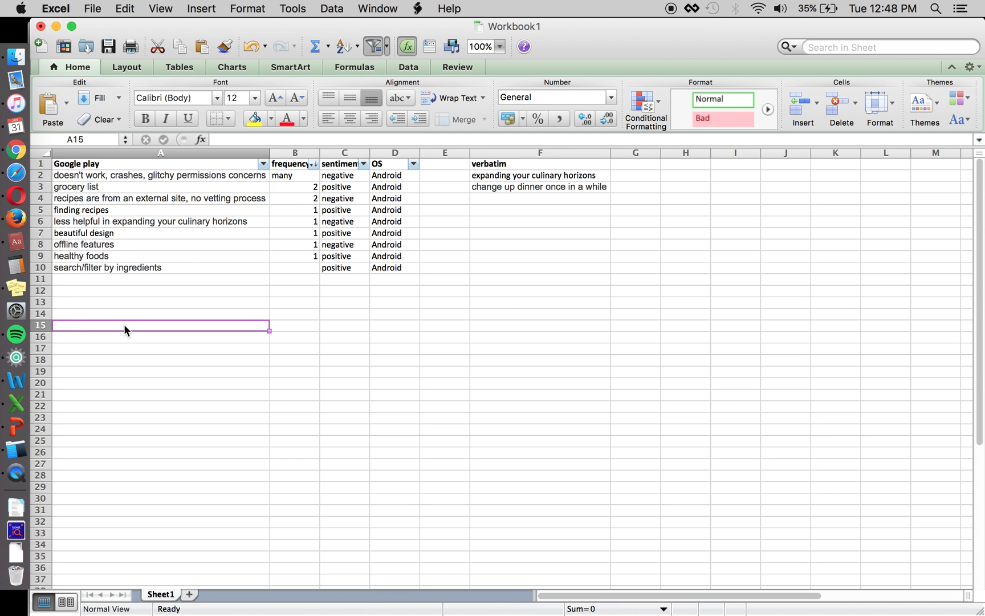
key("Up")
key("Up")
key("Up")
key("Up")
type("u")
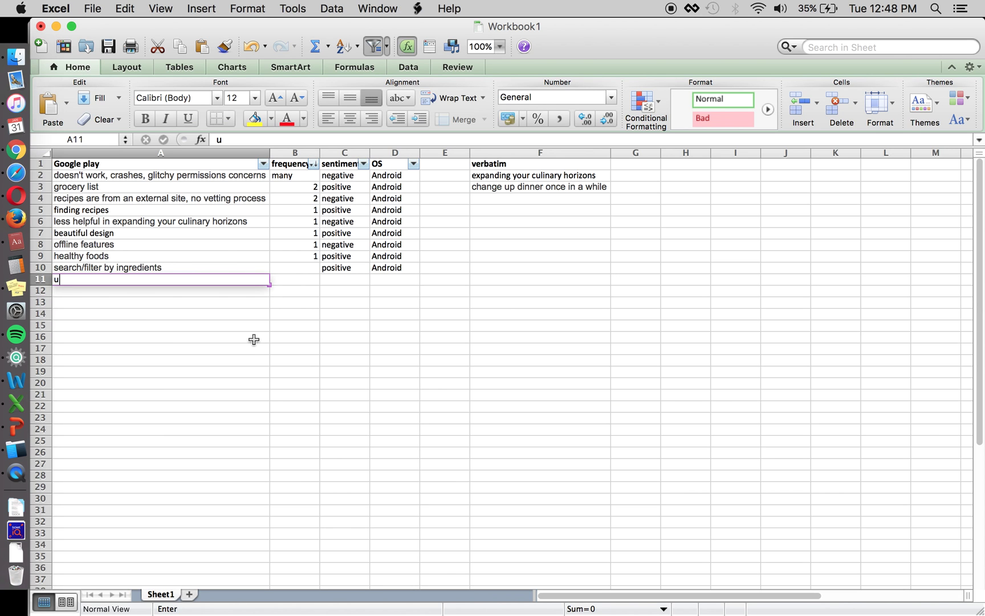
type("pgrade from books ")
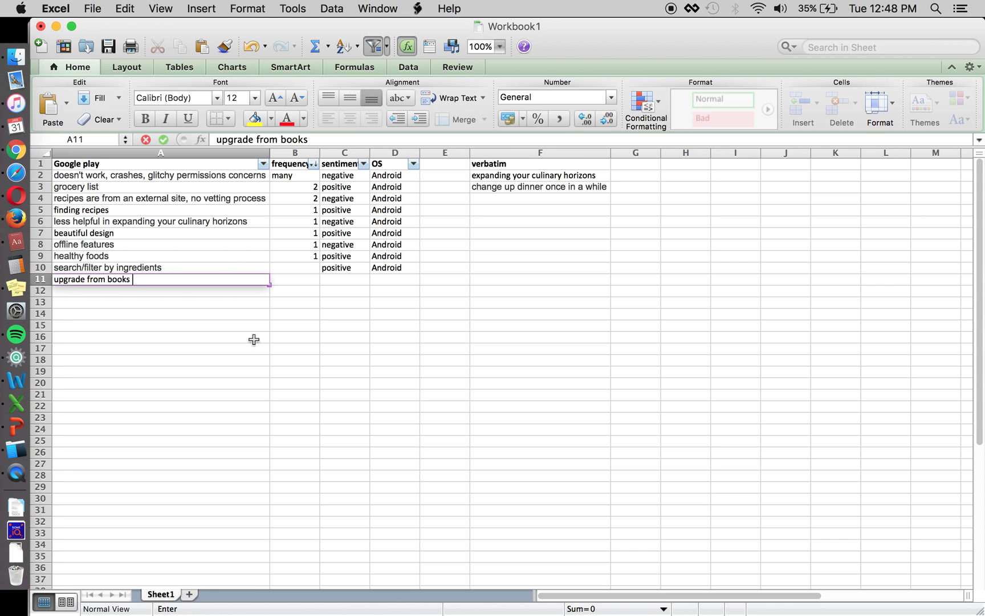
type("to the app (save space)")
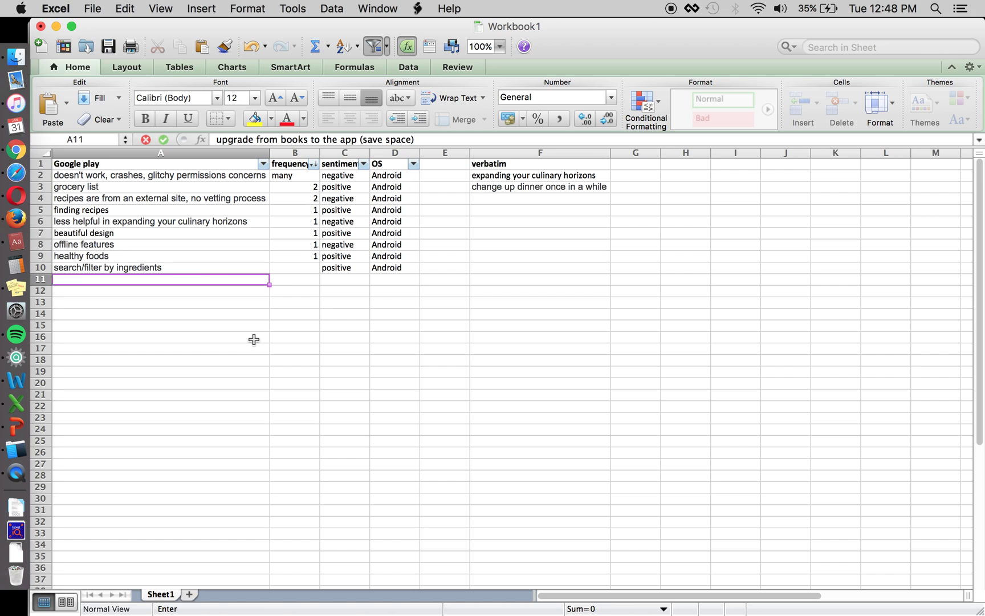
key("Right")
key("Right")
key("Right")
type("iOS")
key("Return")
key("Up")
key("Left")
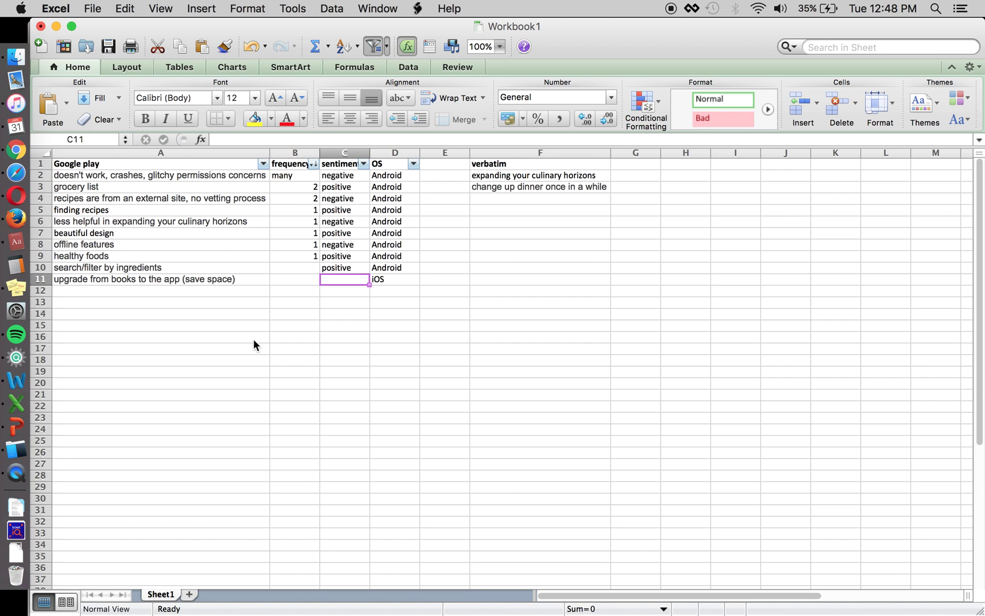
type("positive")
key("Left")
type("1")
key("Left")
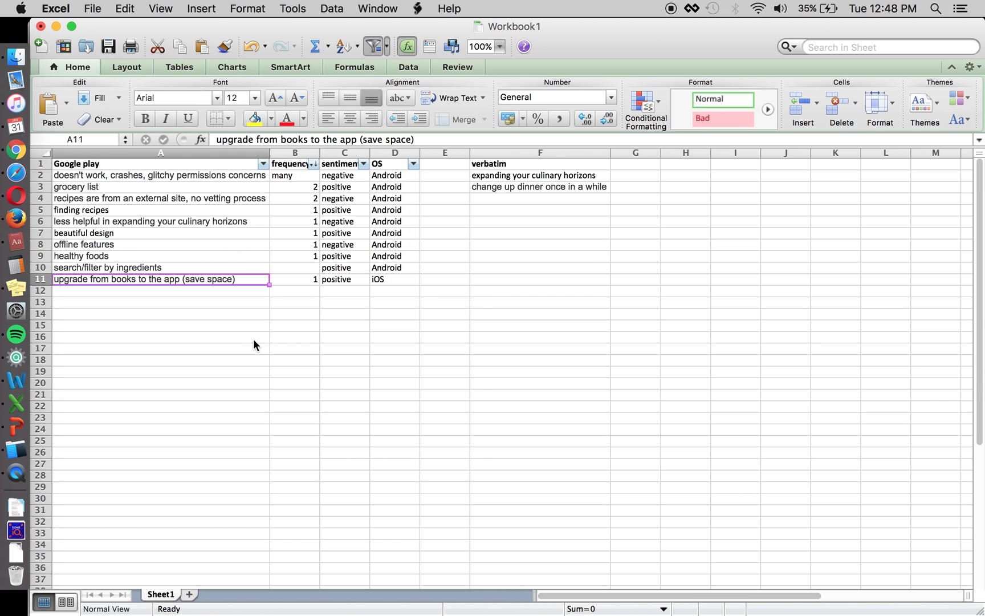
Enter frequency 1 in the empty frequency cell of row 10.
key("Up")
key("Right")
type("1")
key("Return")
key("Left")
key("Down")
Check the Allrecipes reviews again and move to the frequency cell of row 12.
key("super+Tab")
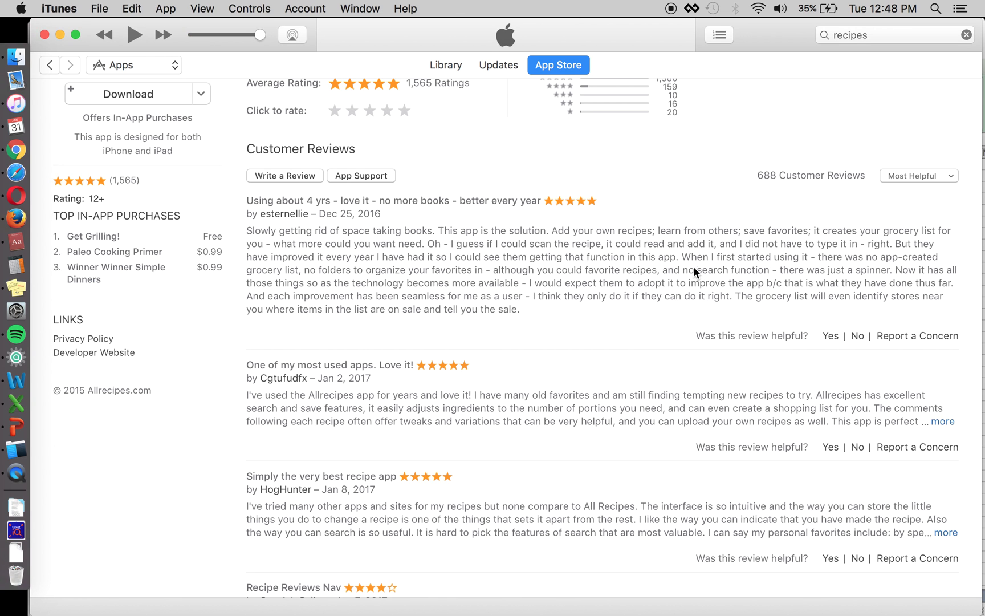
key("super+Tab")
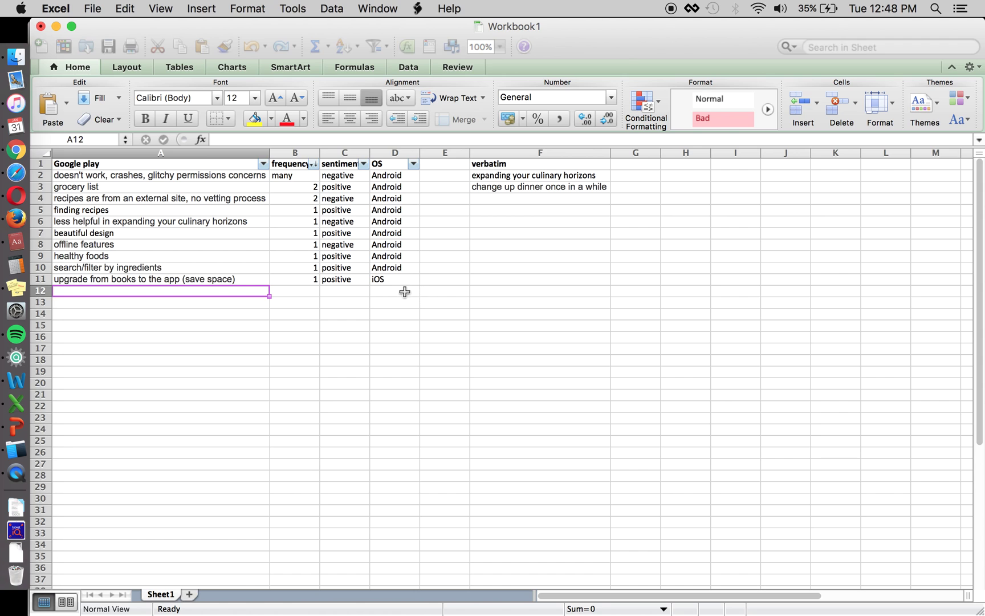
left_click(304, 268)
left_click(242, 289)
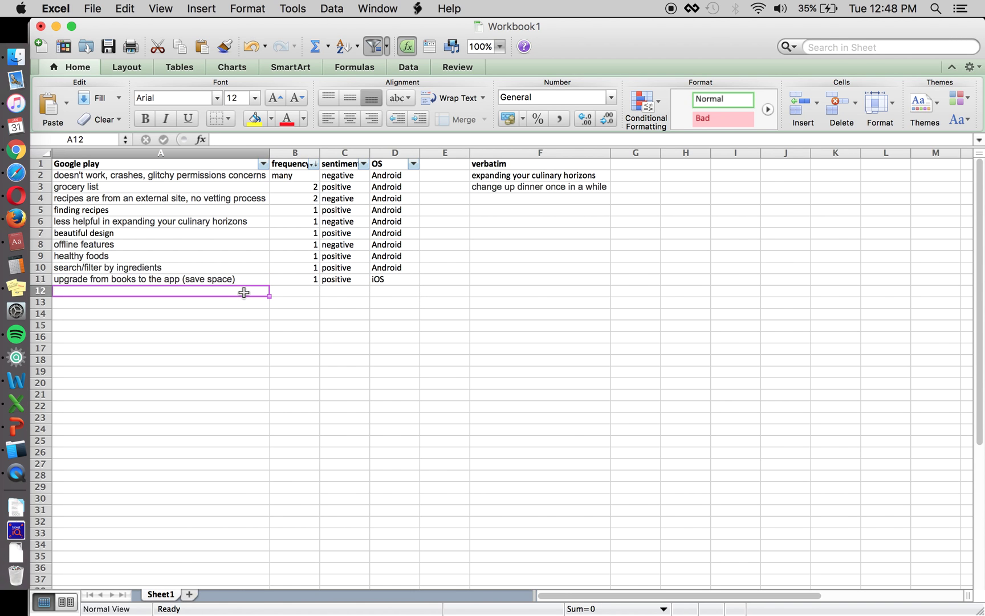
key("super+Tab")
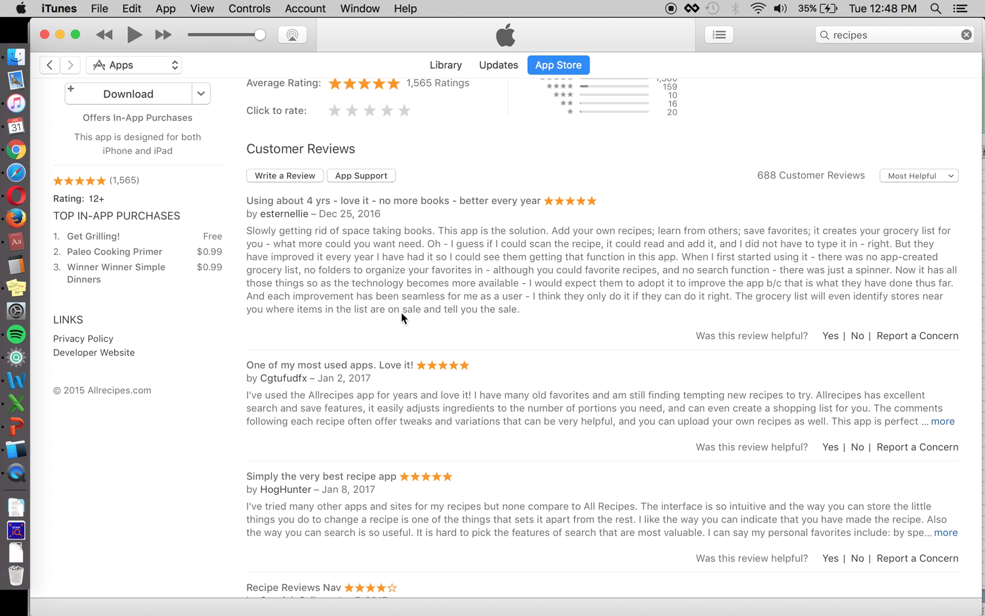
key("super+Tab")
key("Tab")
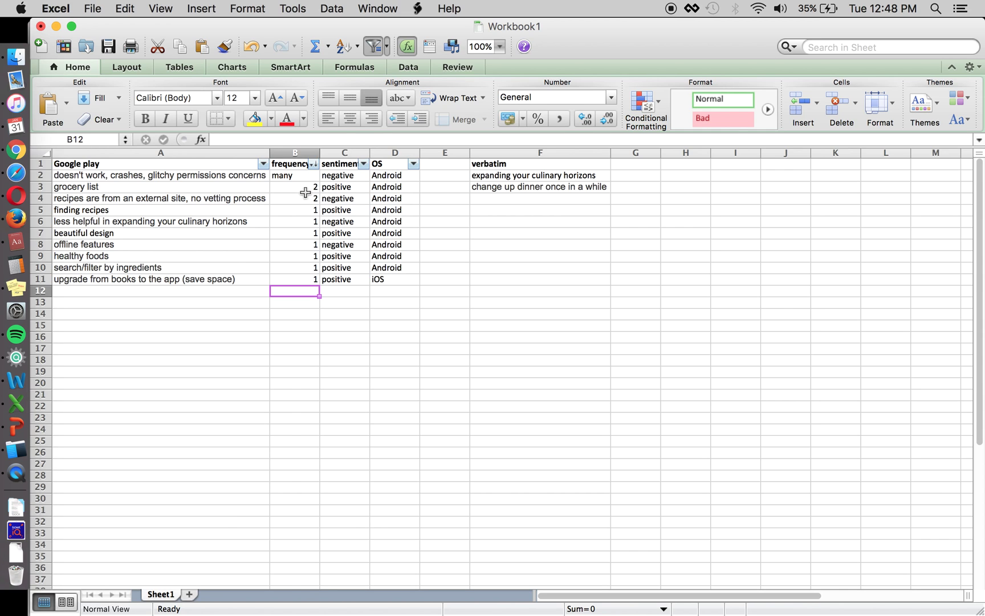
Change the grocery list frequency in B3 to 3, then bring the Allrecipes reviews forward.
left_click_drag(394, 175, 394, 282)
left_click(287, 199)
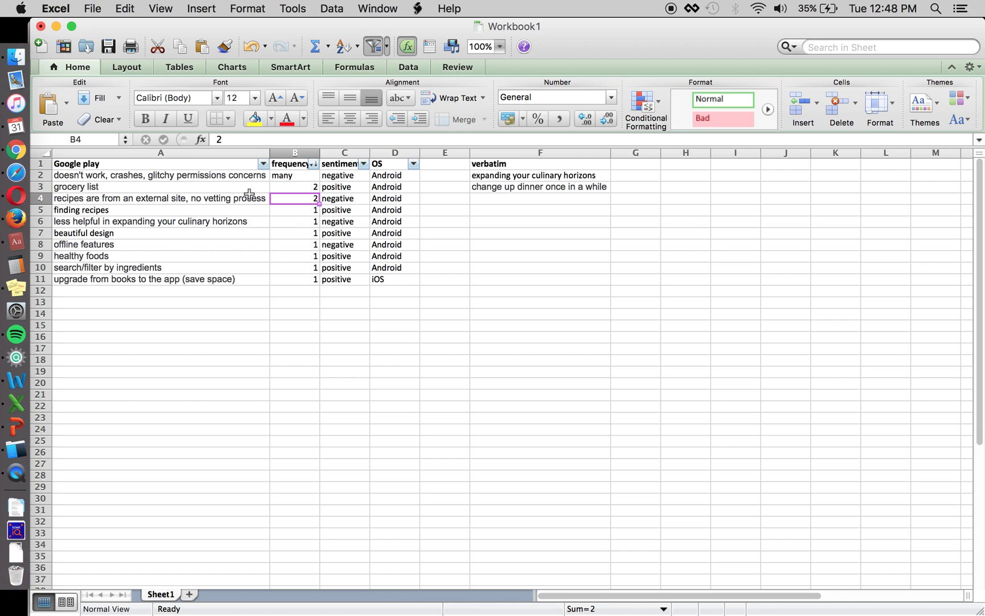
left_click(288, 187)
type("3")
key("Return")
left_click(244, 188)
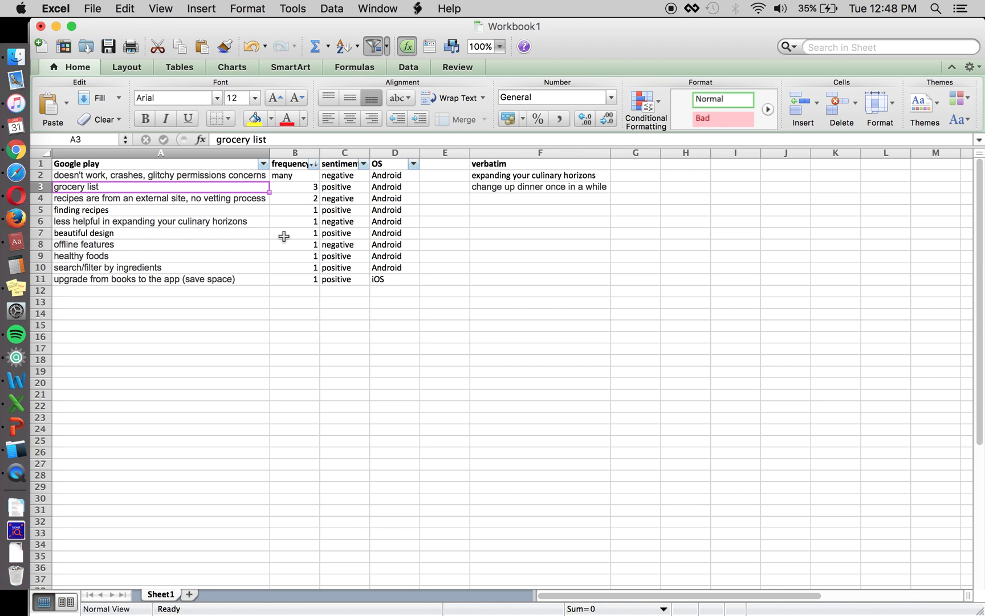
left_click(252, 289)
left_click(251, 281)
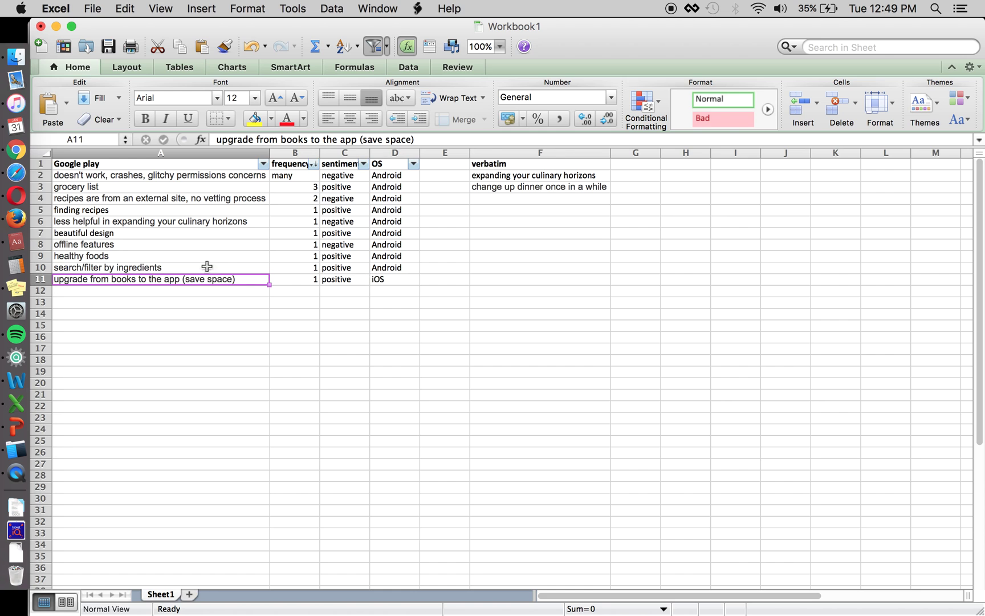
key("super+Tab")
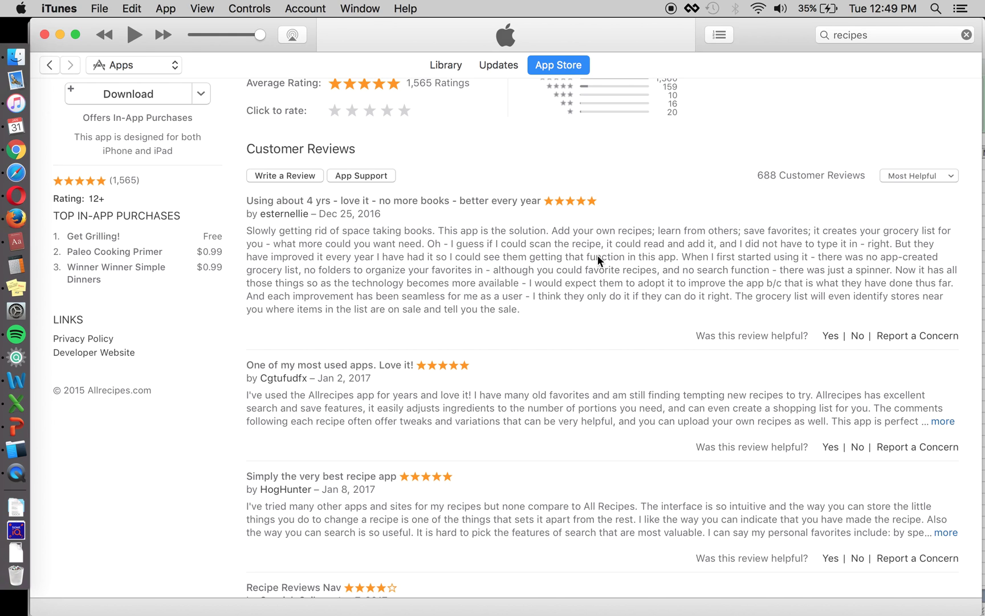
Start row 12 with sentiment 'feature request' and the theme 'scan recipes'.
key("super+Tab")
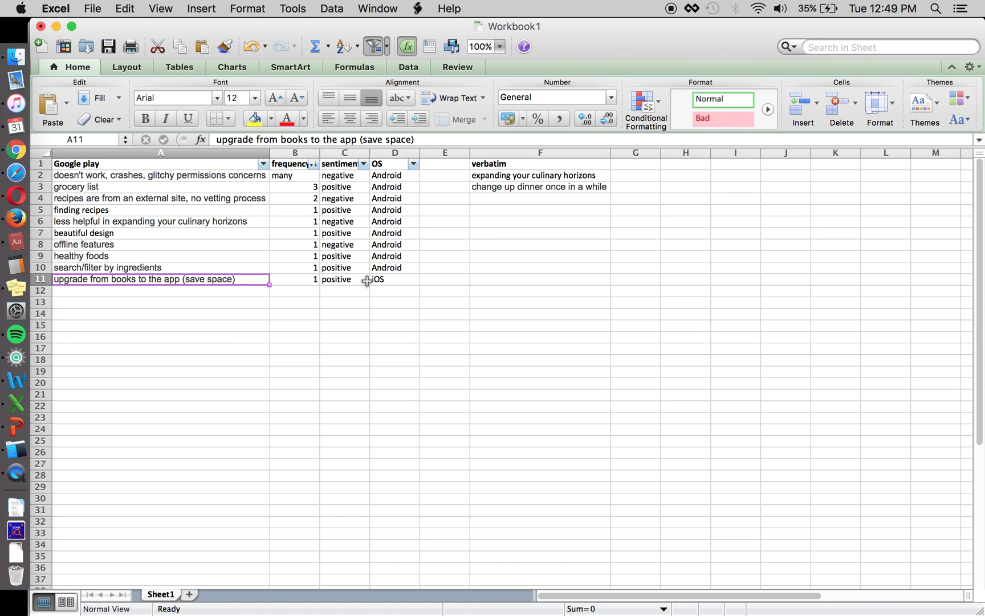
key("Return")
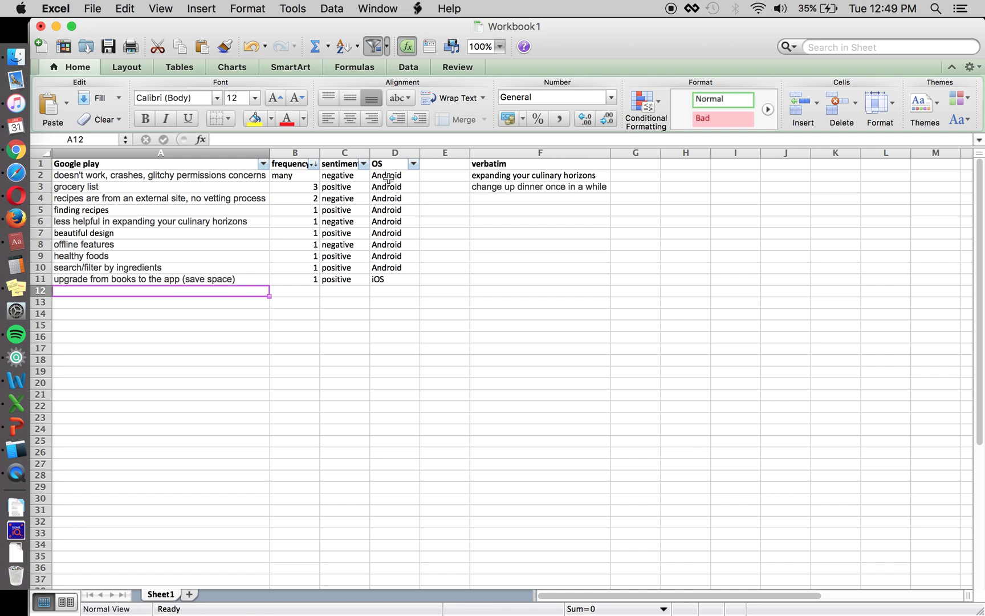
left_click(349, 292)
type("f")
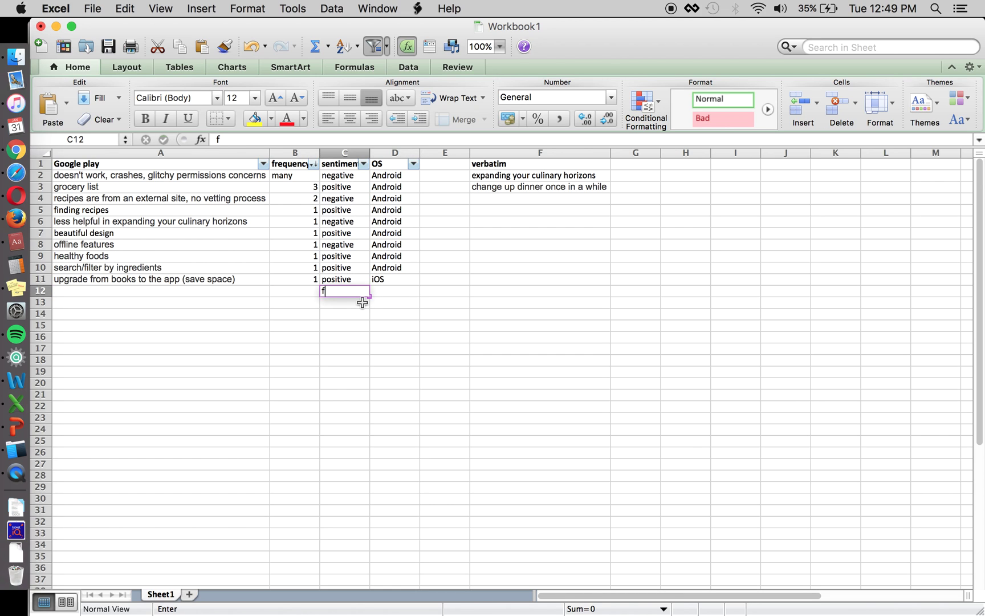
type("eature request")
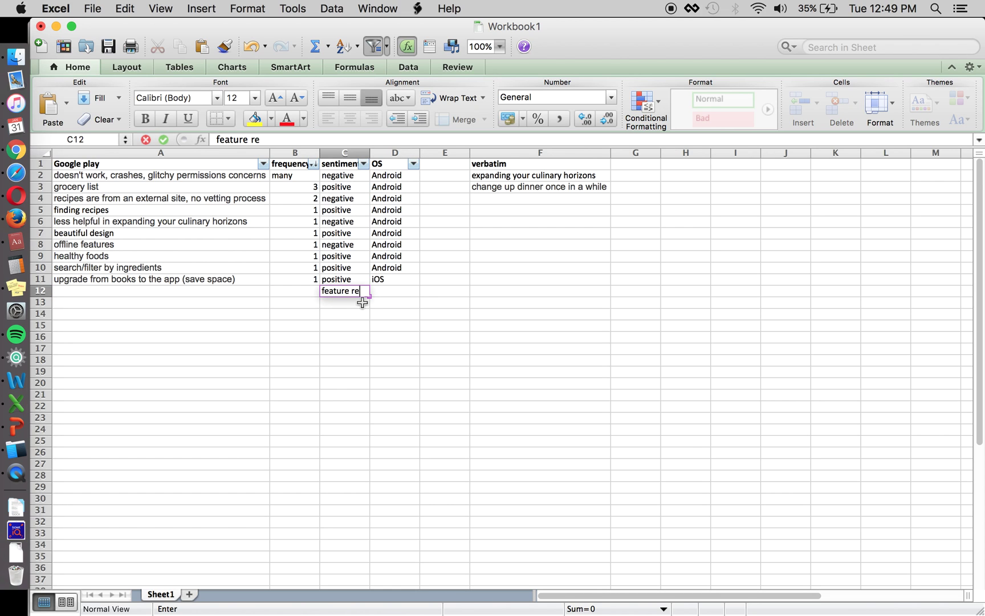
key("Left")
key("Left")
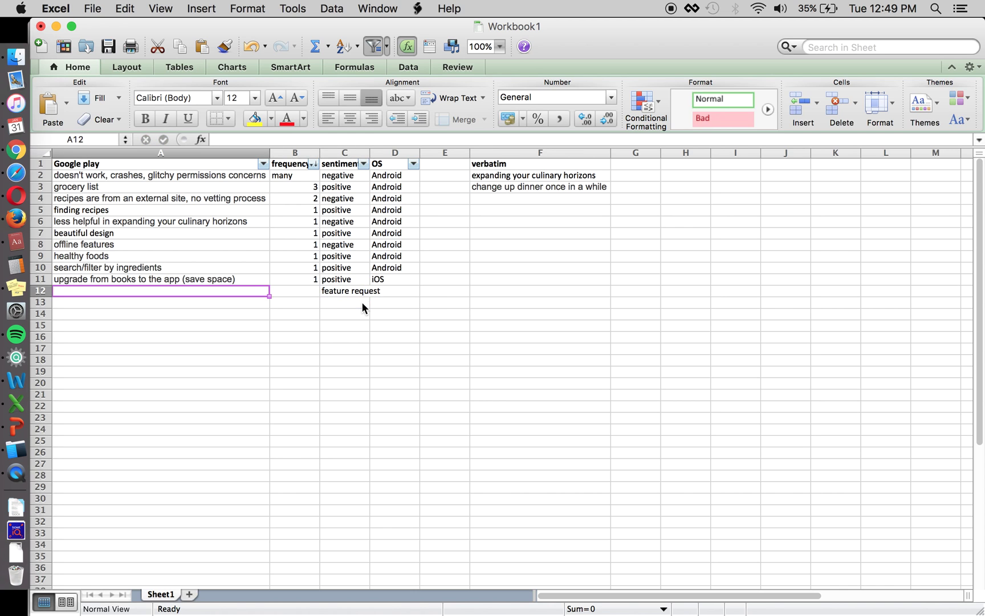
type("scan recipes")
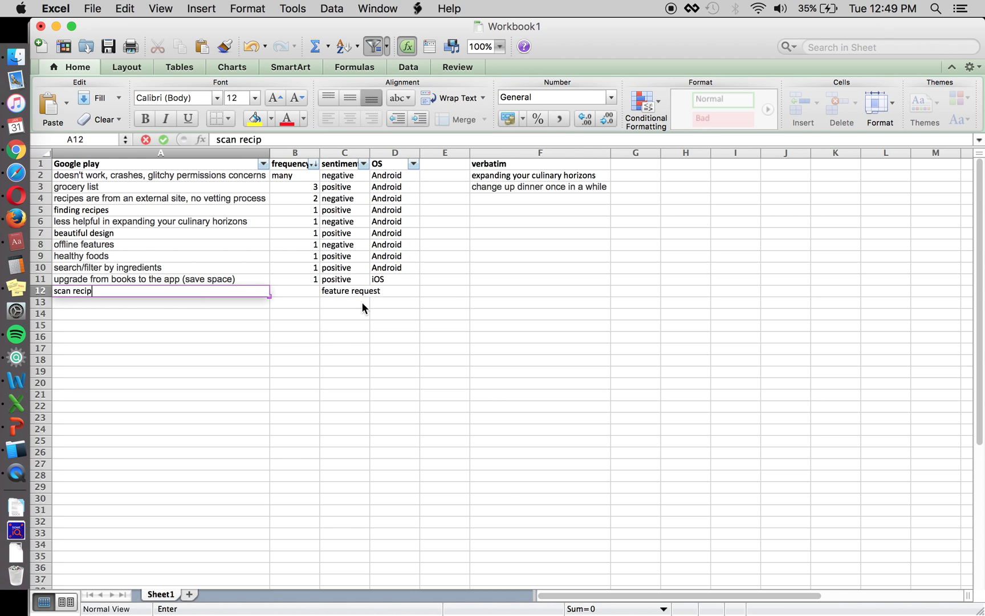
key("Return")
Expand the row 12 theme to 'scan recipes to add in vs typing in'.
key("super+Tab")
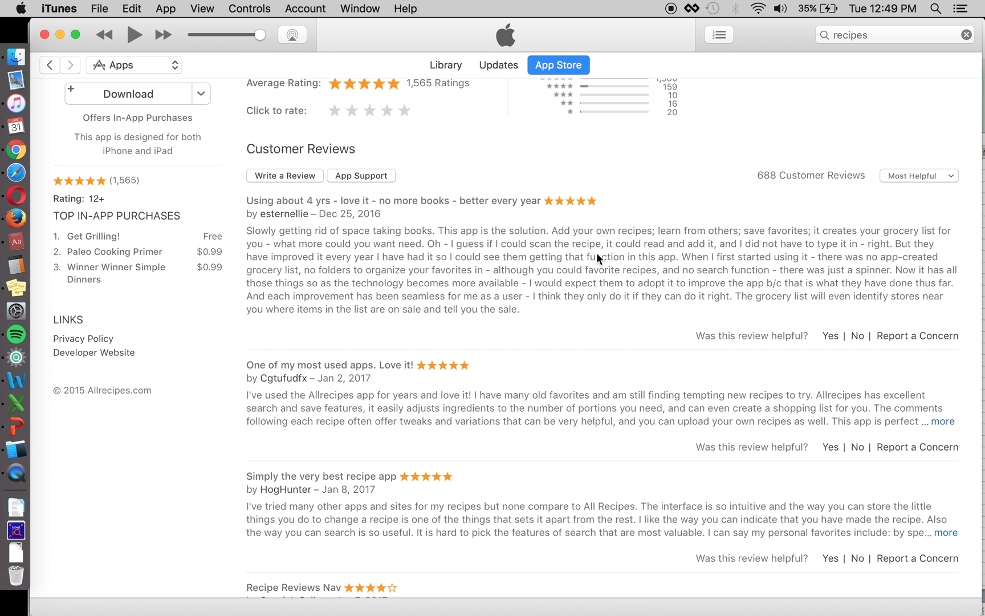
key("super+Tab")
key("Up")
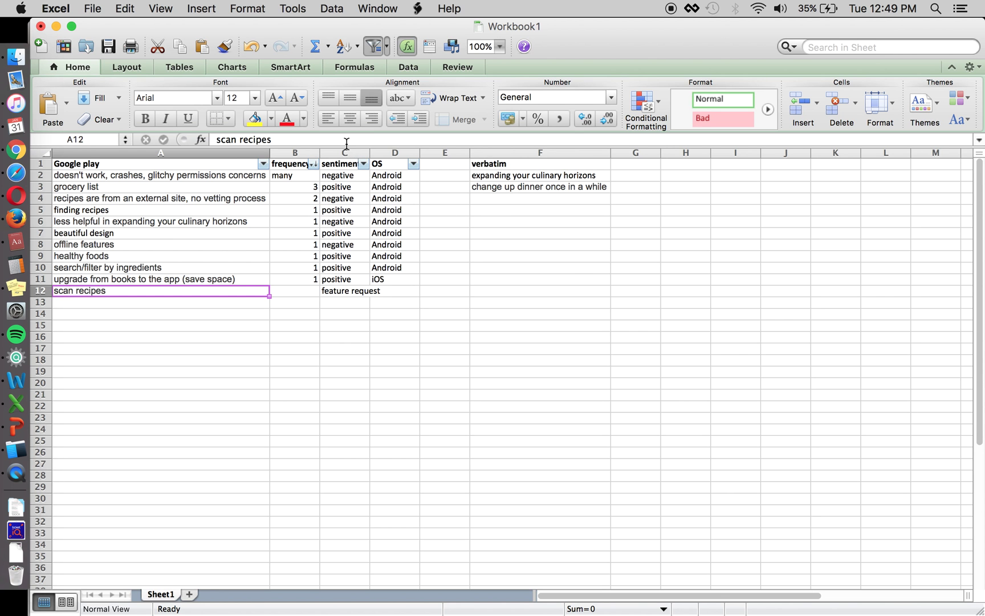
left_click(346, 141)
type("too")
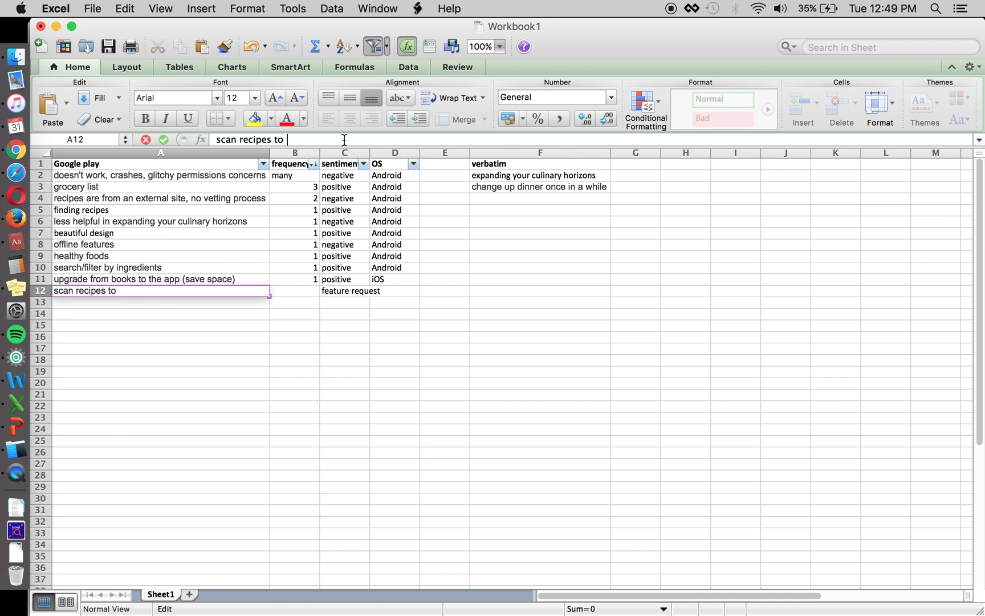
key("BackSpace")
key("BackSpace")
type("o add in vs typing in")
key("Return")
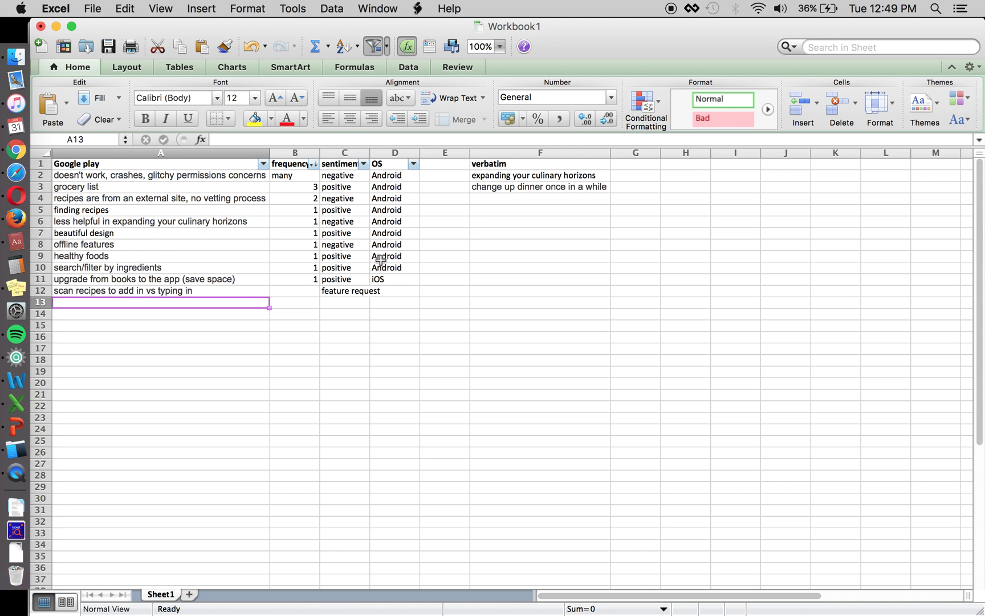
Give the scan recipes row frequency 1 and platform iOS.
key("super+Tab")
key("super+Tab")
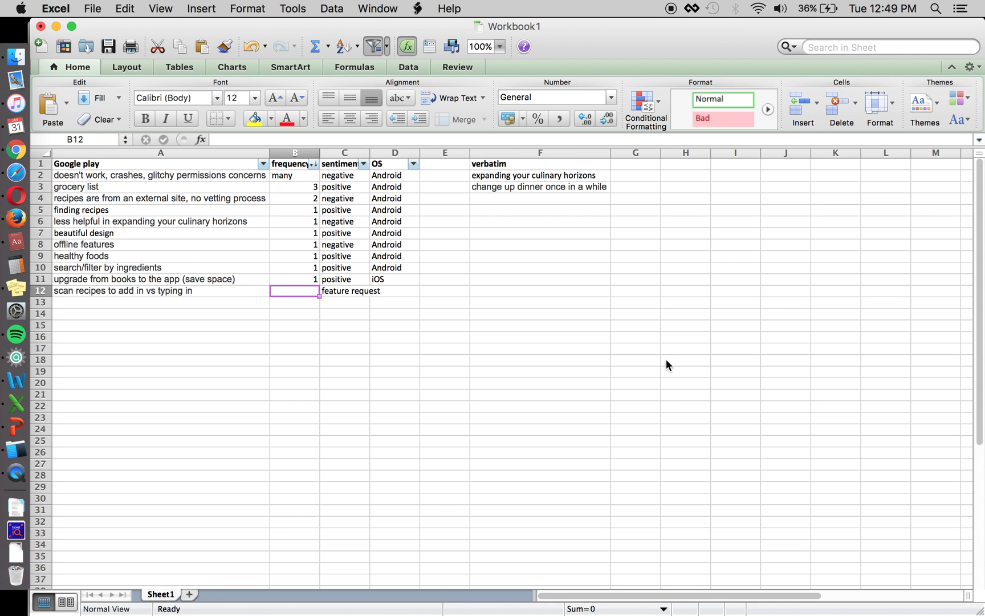
type("1")
key("Tab")
key("Tab")
type("iOS")
key("Return")
key("super+Tab")
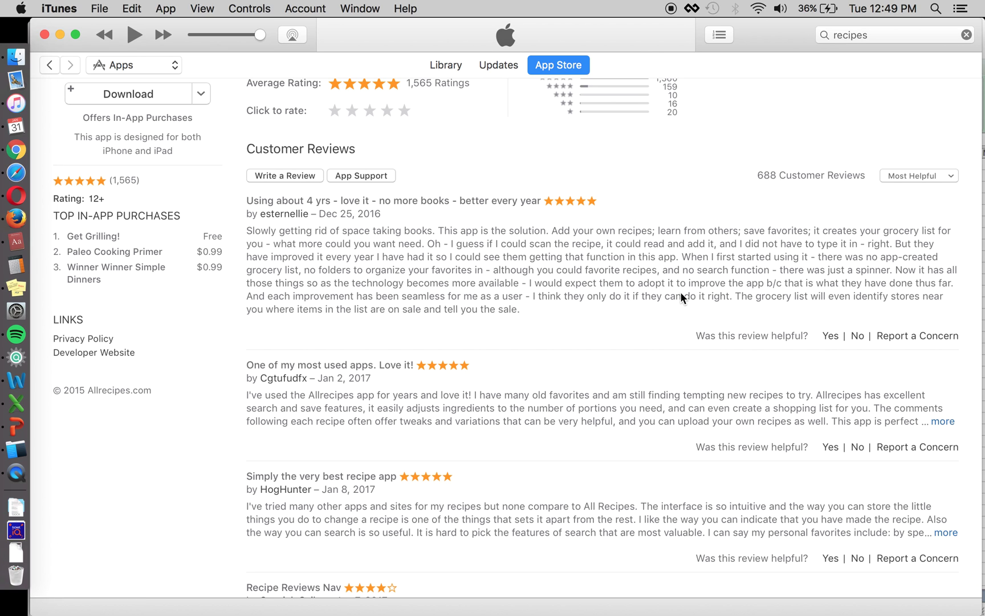
Scroll the Allrecipes reviews, expand 'One of my most used apps. Love it!', then return to Excel.
scroll(620, 299, "down", 1)
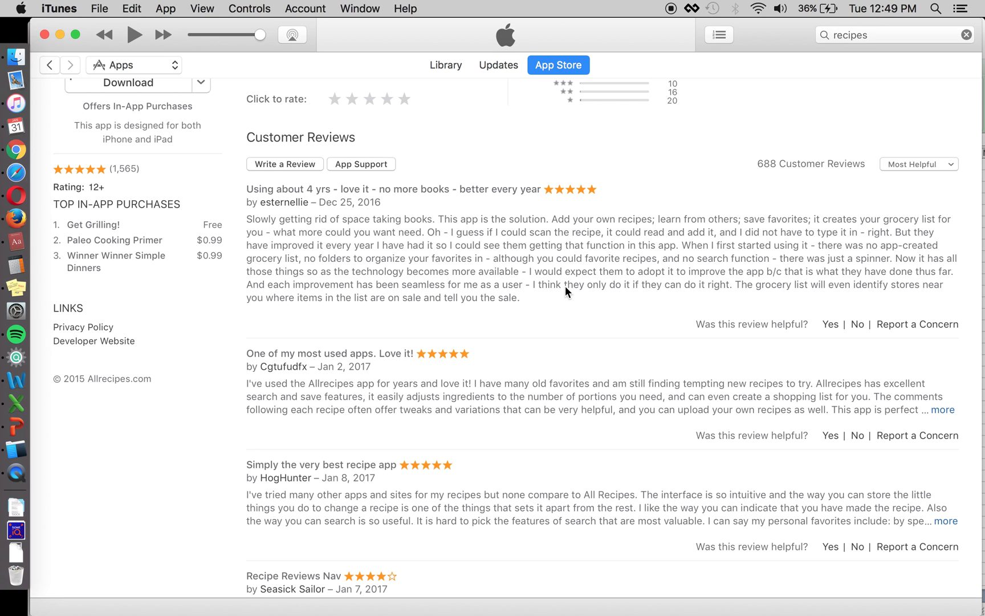
scroll(581, 300, "down", 1)
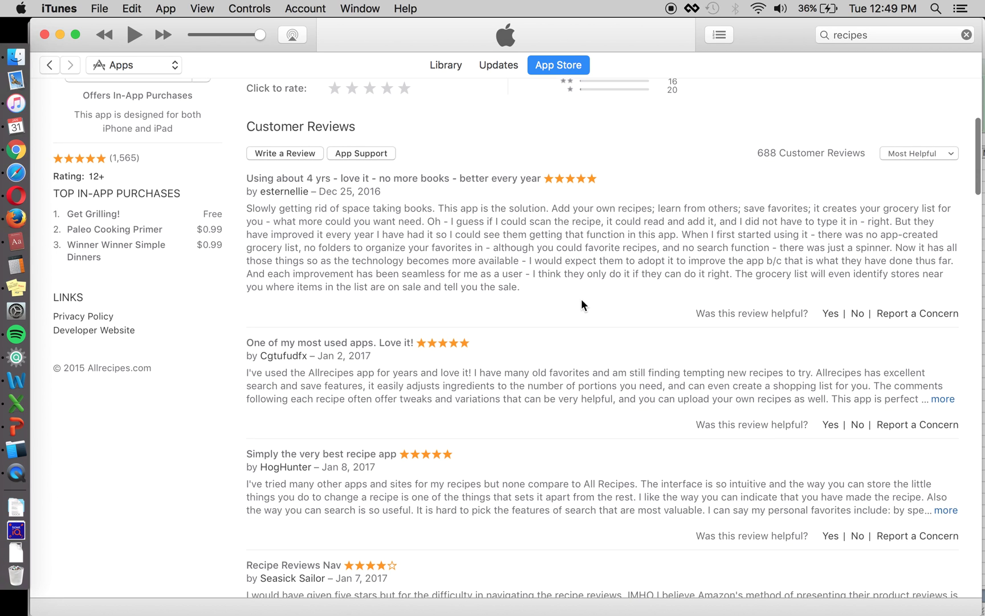
scroll(632, 298, "down", 2)
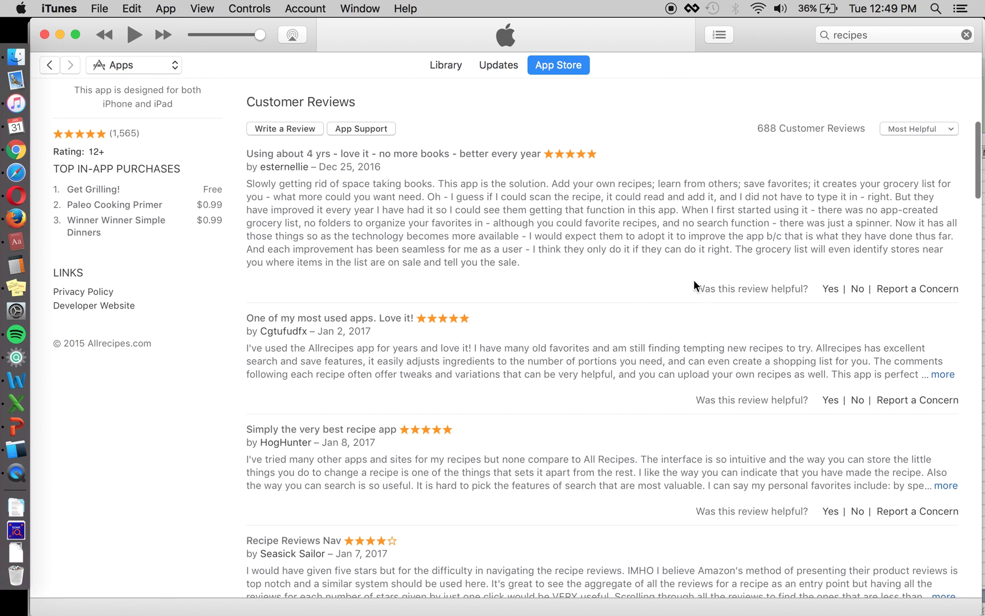
scroll(613, 279, "down", 4)
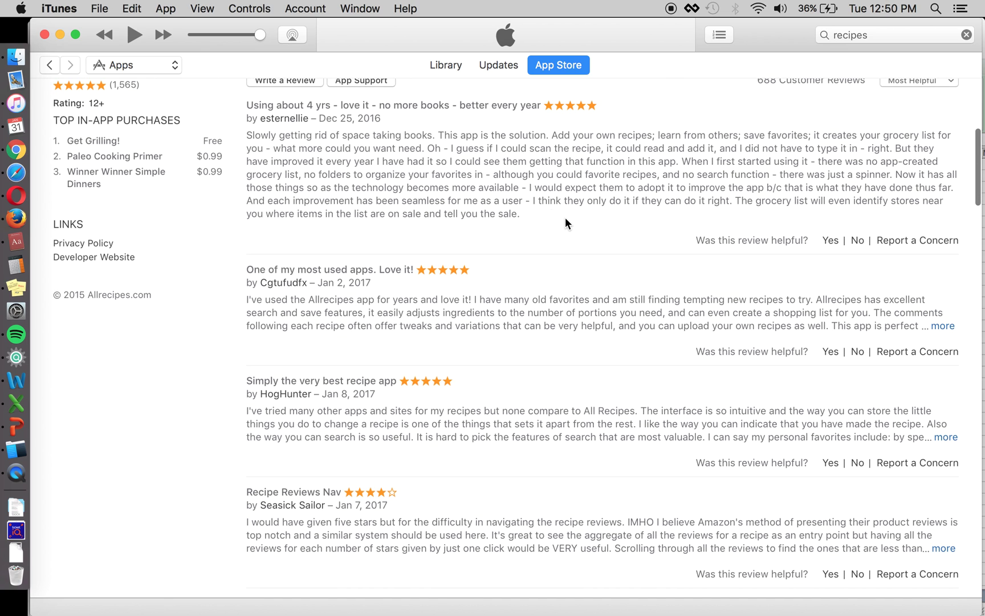
scroll(556, 245, "down", 5)
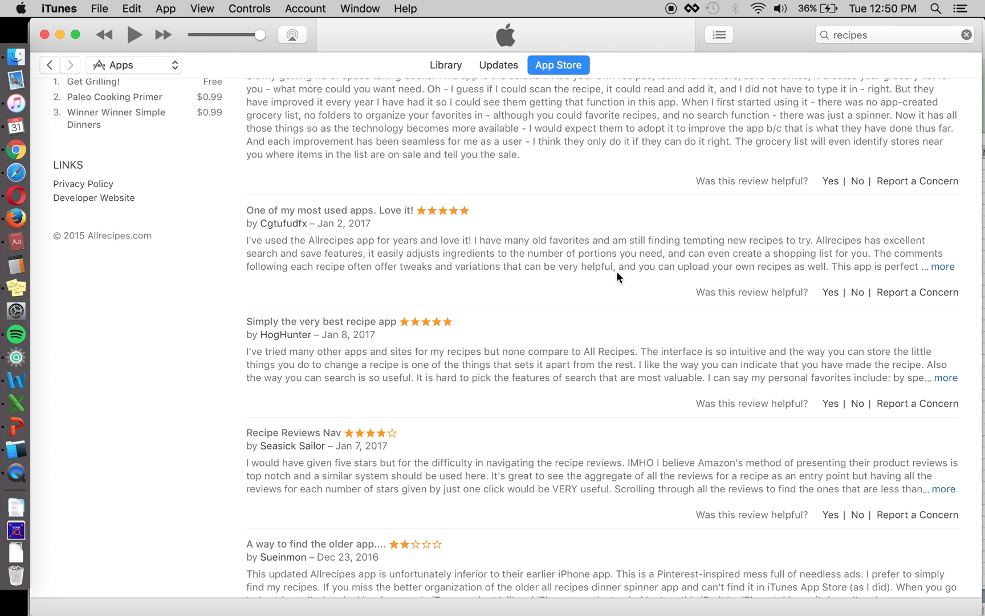
left_click(944, 266)
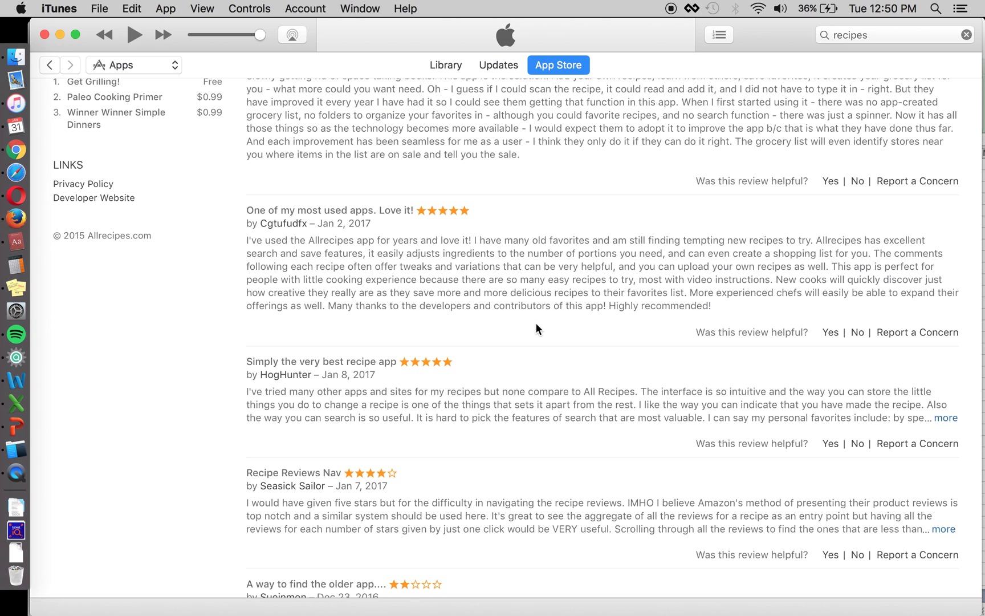
scroll(536, 325, "down", 2)
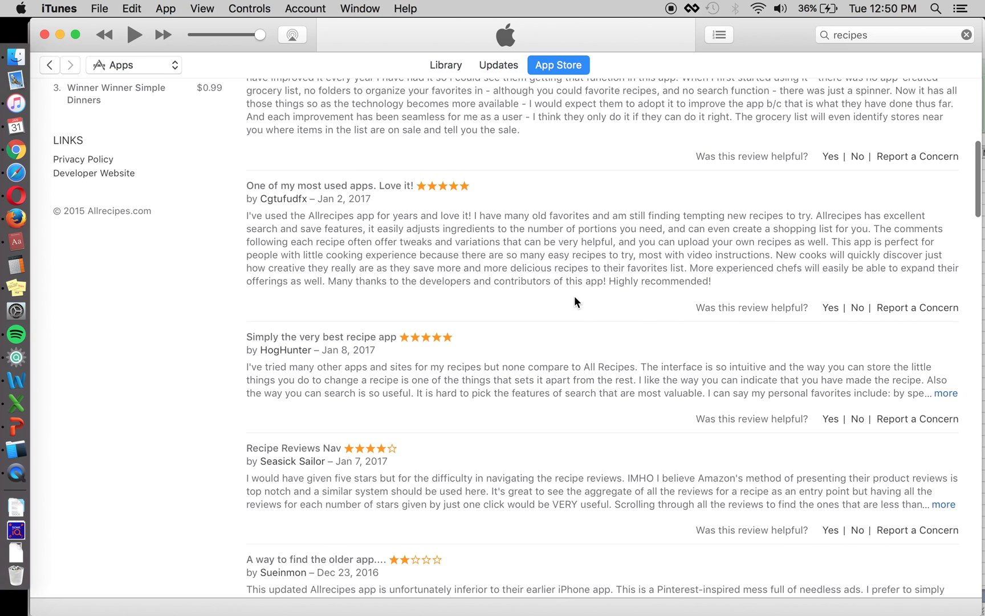
key("super+Tab")
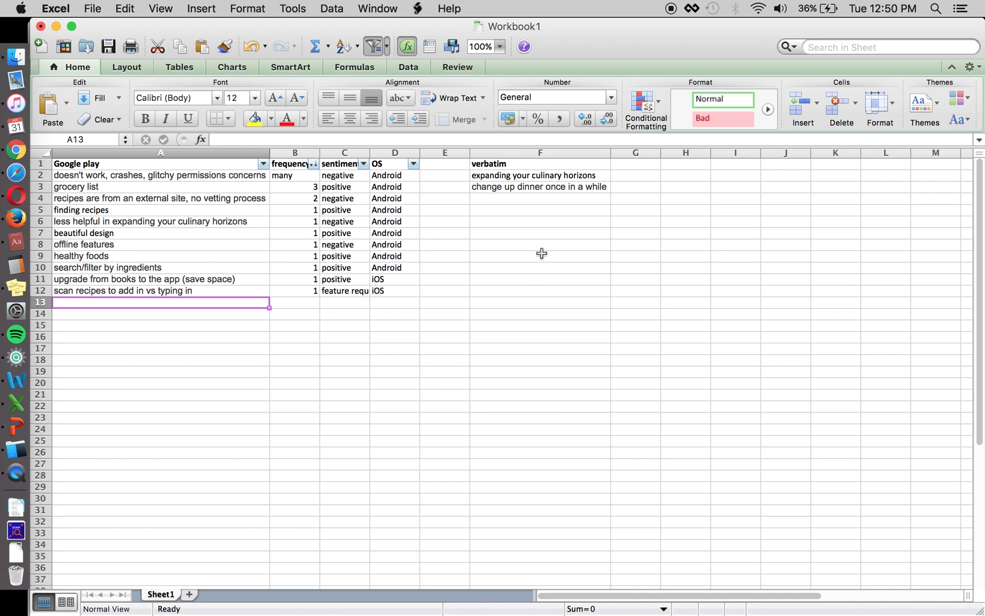
left_click(539, 313)
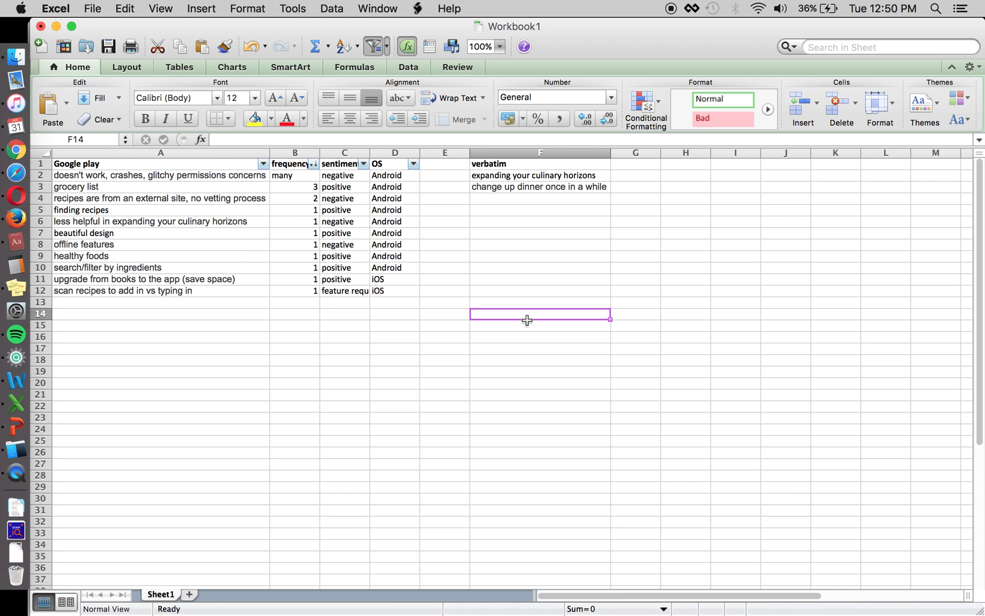
left_click_drag(261, 186, 260, 184)
left_click(257, 187)
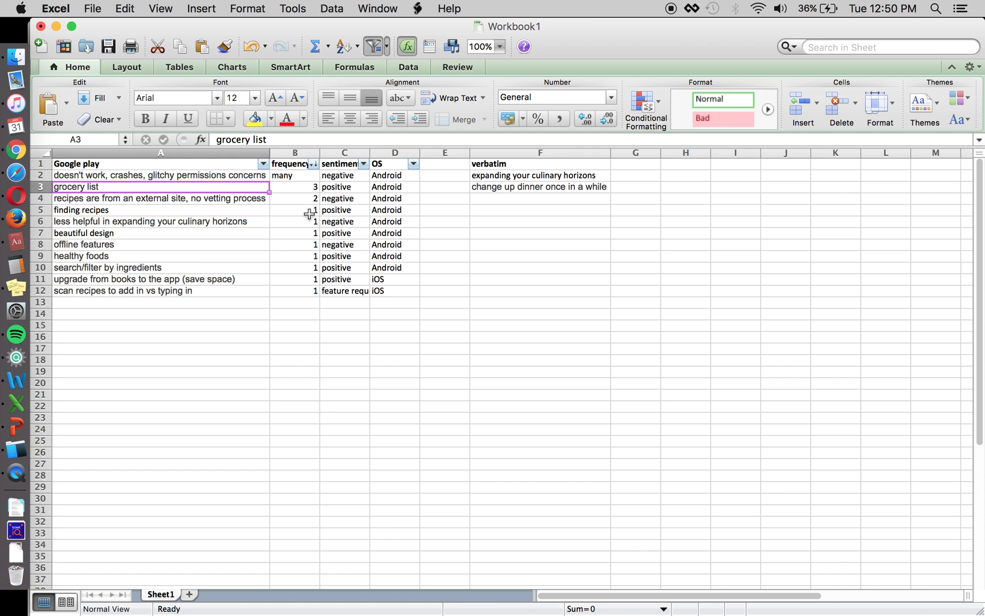
left_click(518, 255)
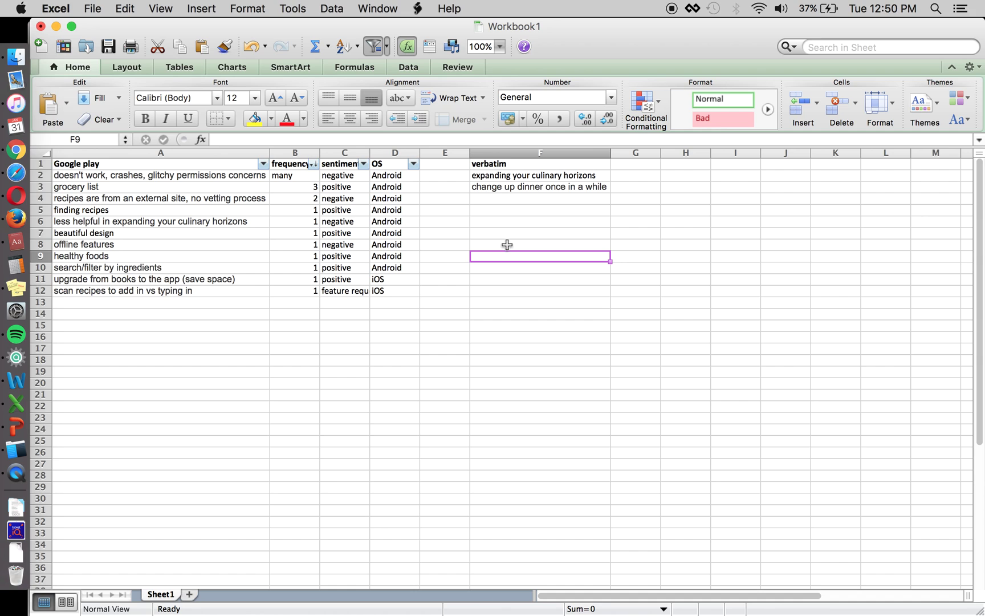
left_click(516, 231)
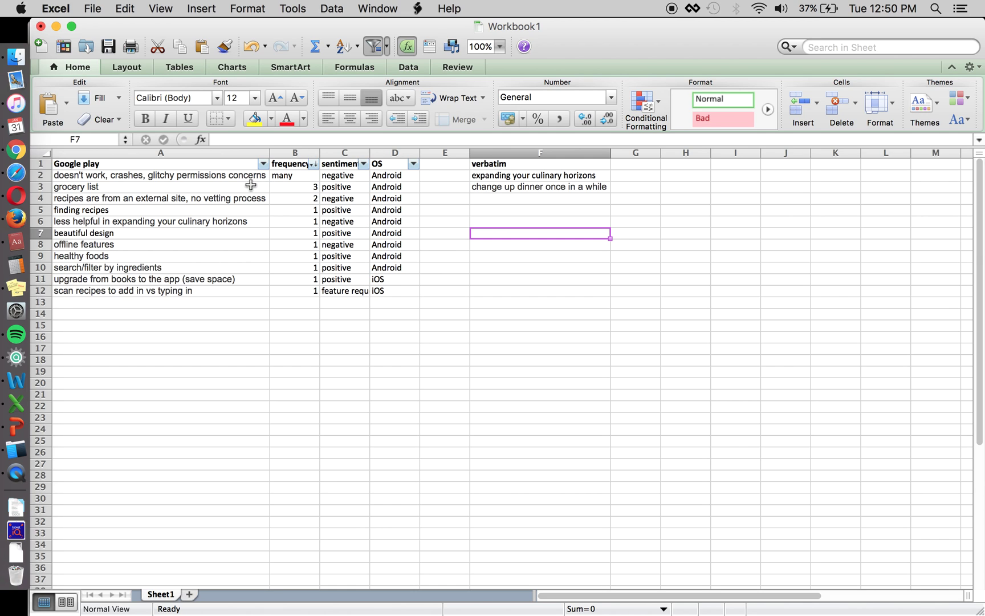
left_click_drag(251, 187, 288, 200)
left_click(516, 265)
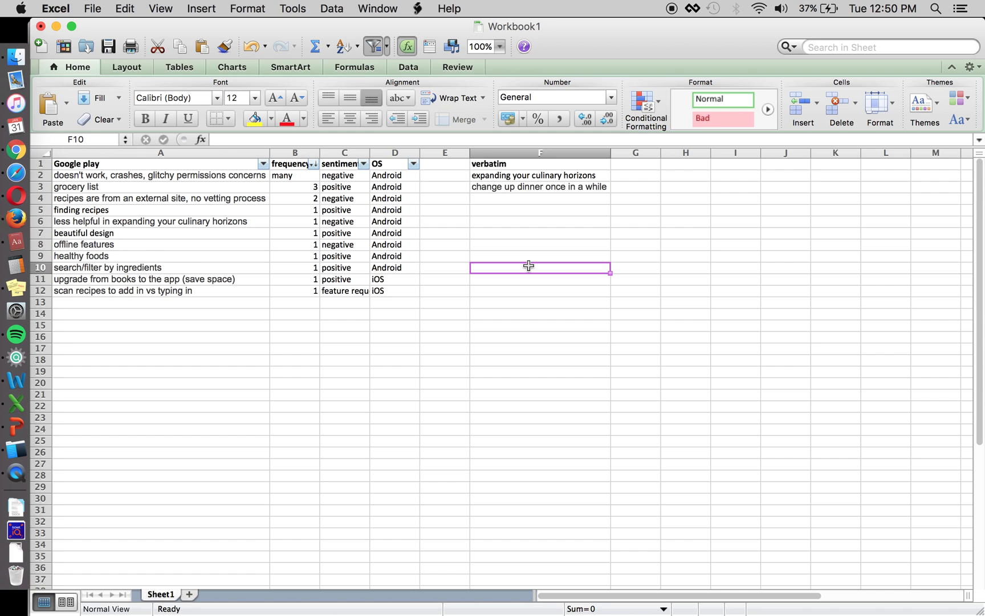
type("Build the perfect")
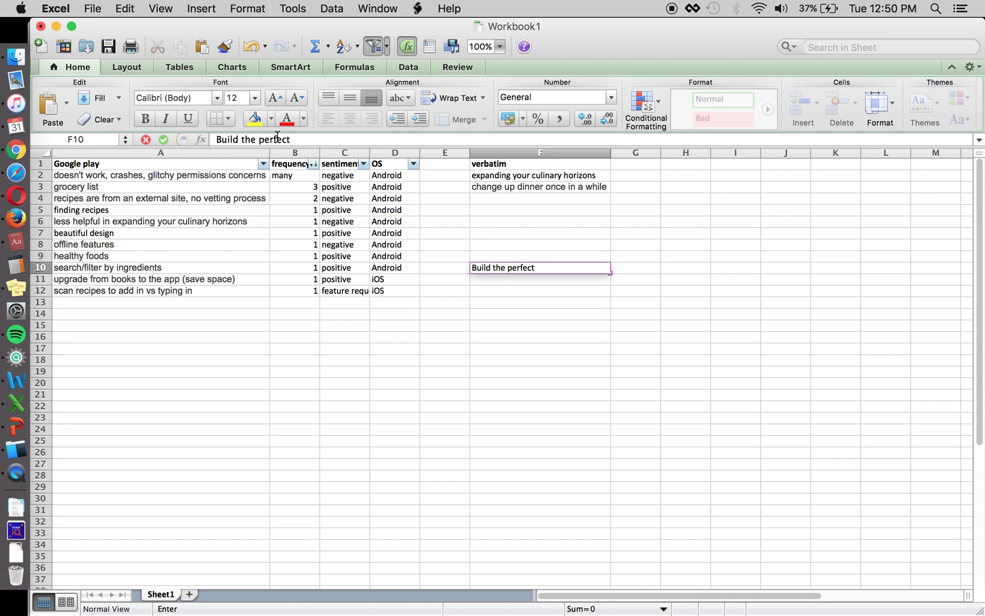
Replace the draft in F10 with 'Easily build grocery lists based on your recipes'.
key("BackSpace")
key("BackSpace")
key("BackSpace")
key("BackSpace")
key("BackSpace")
key("BackSpace")
key("BackSpace")
key("BackSpace")
key("Escape")
type("Easil")
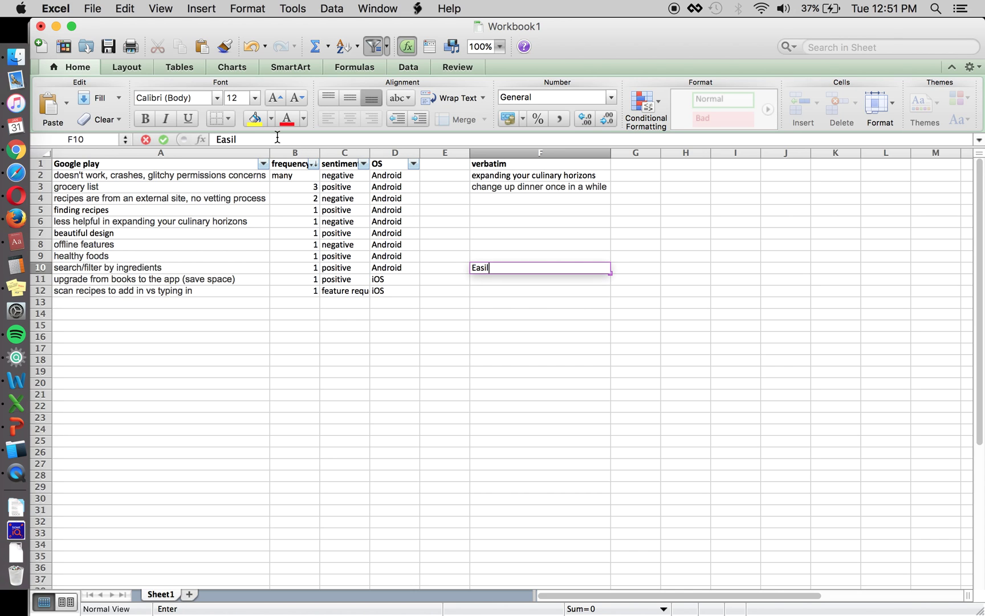
type("y build grocery lists base")
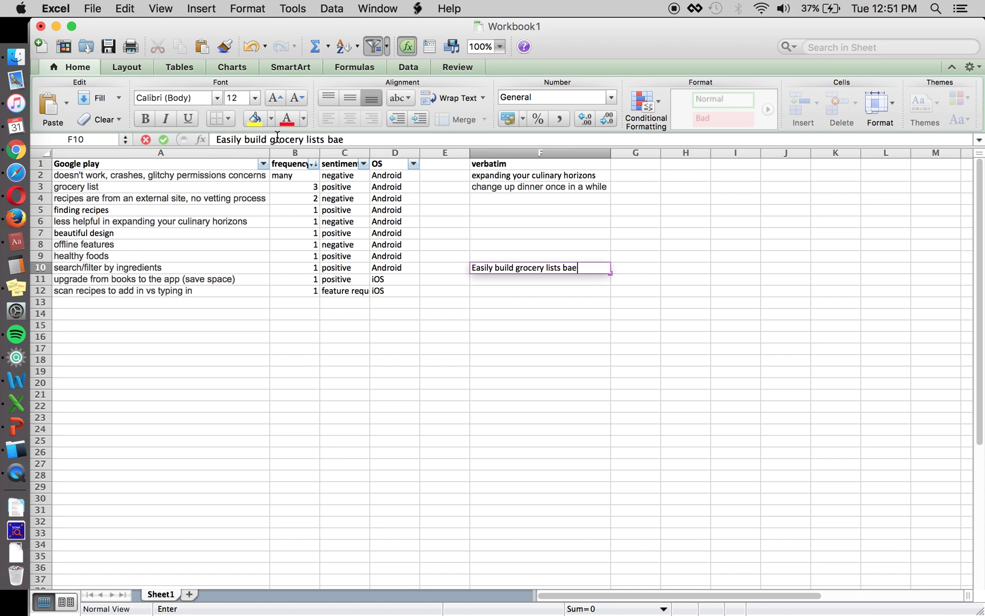
type("d")
key("BackSpace")
key("BackSpace")
type("sed on your recipes")
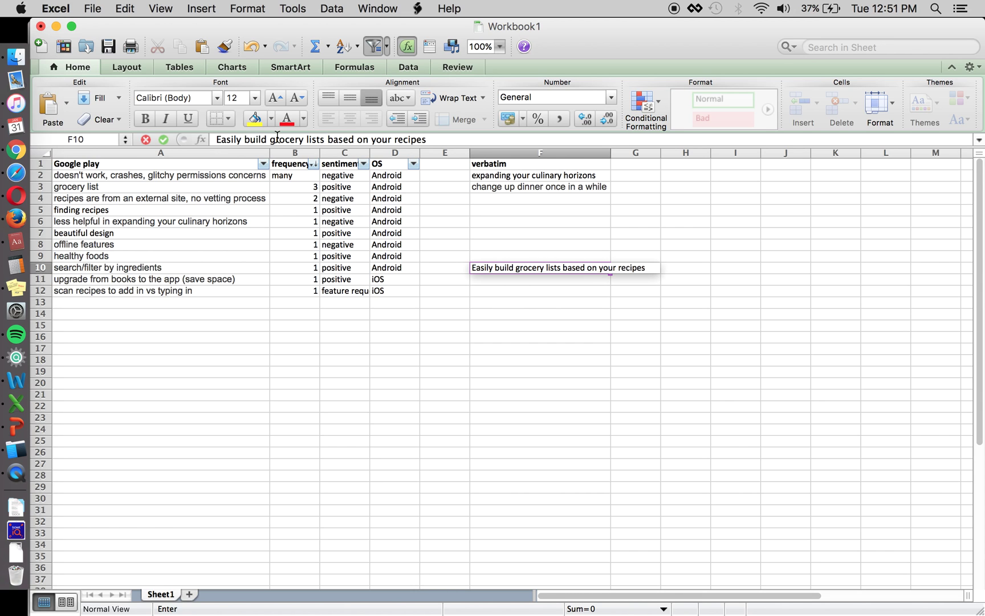
key("Return")
Copy it into F11 and reword it to 'Automtically build grocery lists based on your recipes'.
key("Up")
key("super+c")
key("Down")
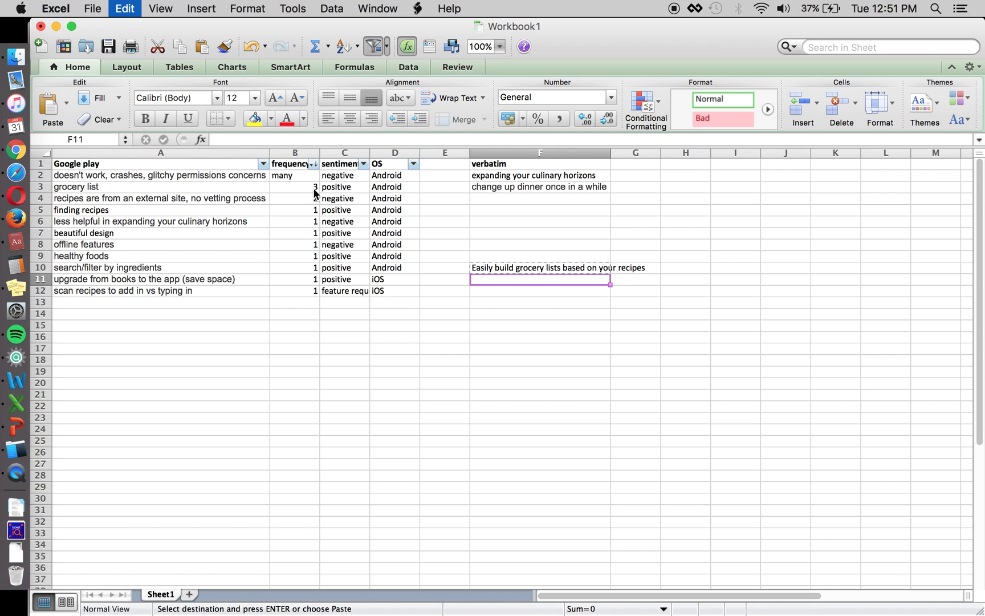
key("super+v")
double_click(229, 139)
type("Make")
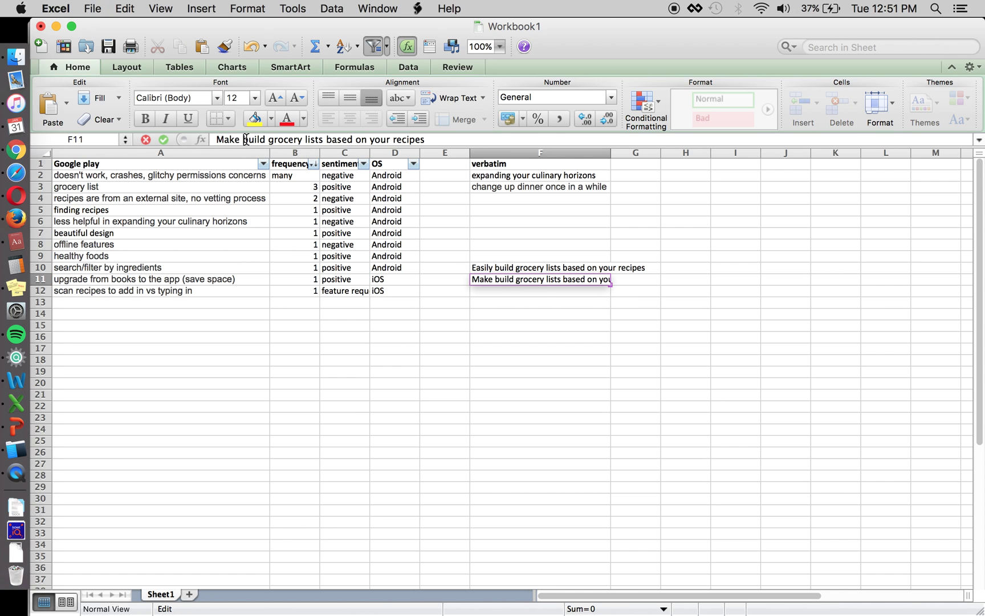
double_click(250, 140)
key("BackSpace")
key("BackSpace")
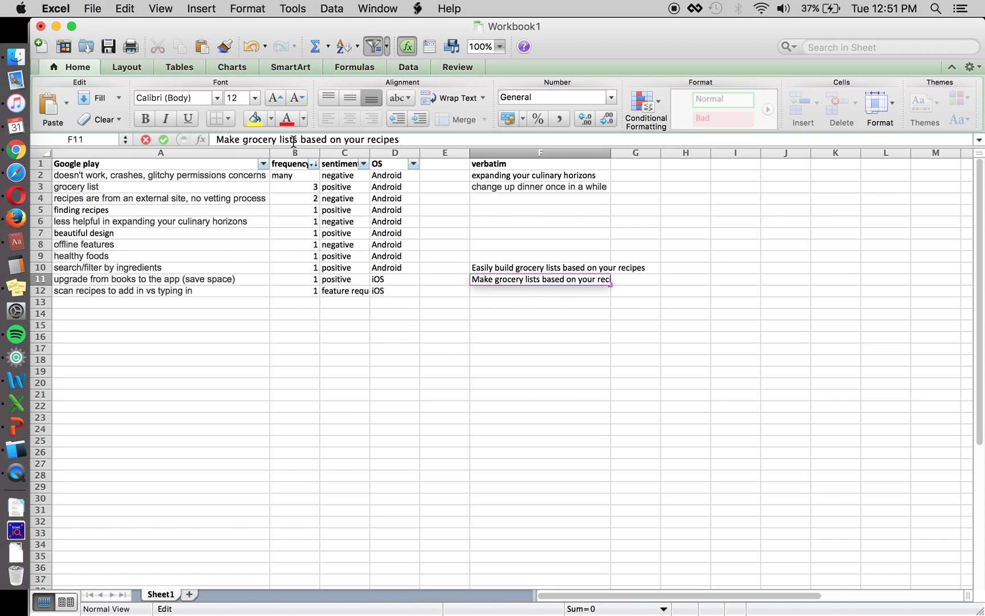
double_click(226, 140)
type("Automticlal")
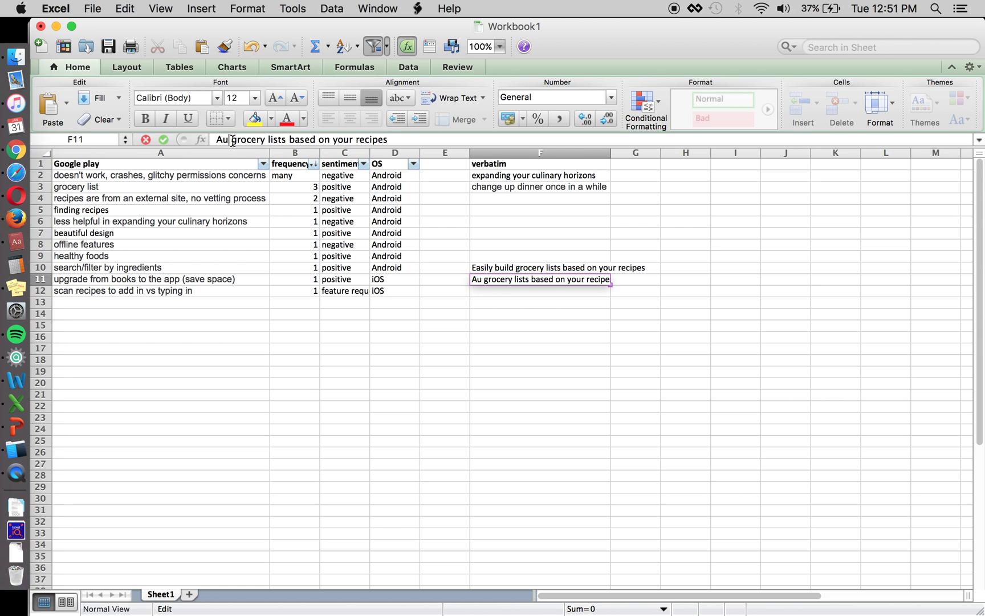
key("BackSpace")
key("BackSpace")
key("BackSpace")
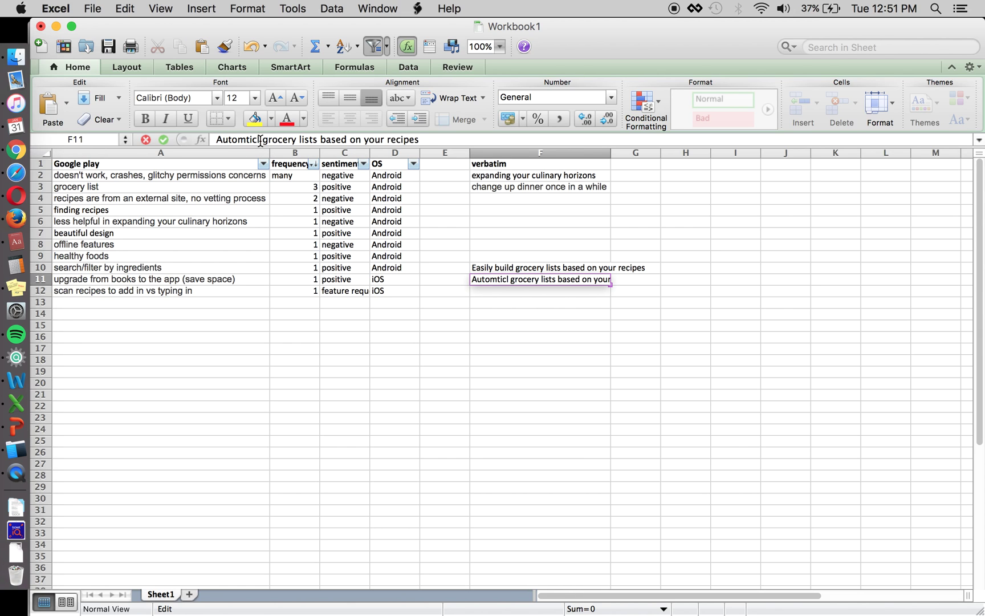
type("ally build")
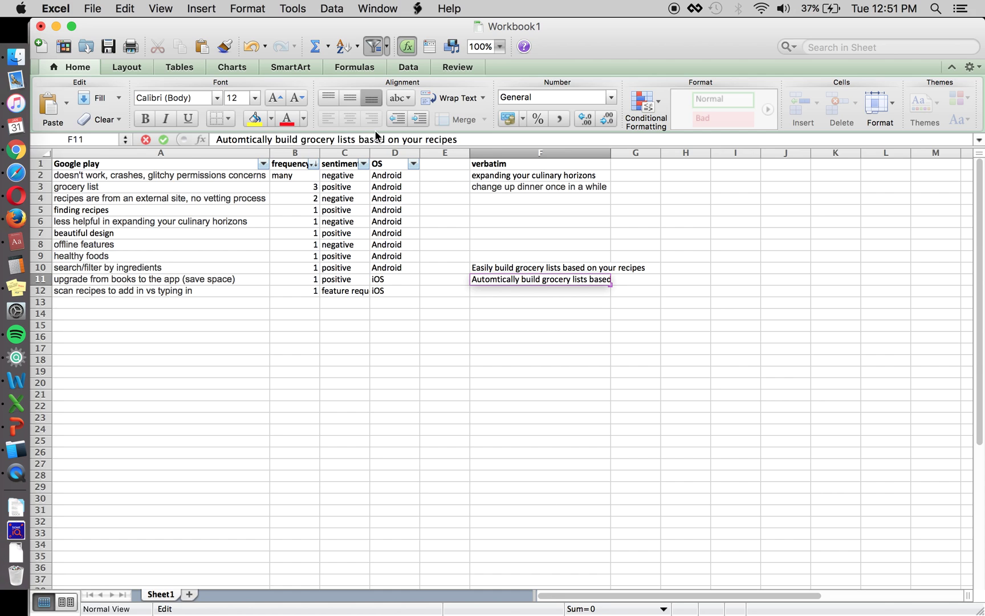
key("Return")
Copy the F11 sentence into F12.
key("Up")
key("super+c")
key("Down")
key("super+v")
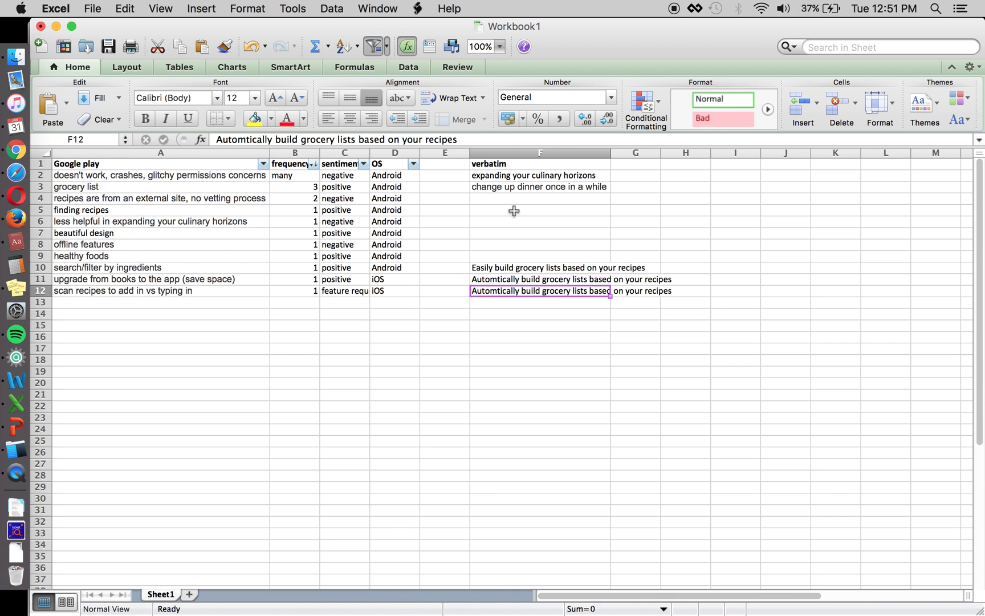
Review the F10:F12 descriptions against the grocery list theme in A3.
left_click(521, 267)
key("shift+Down")
key("shift+Down")
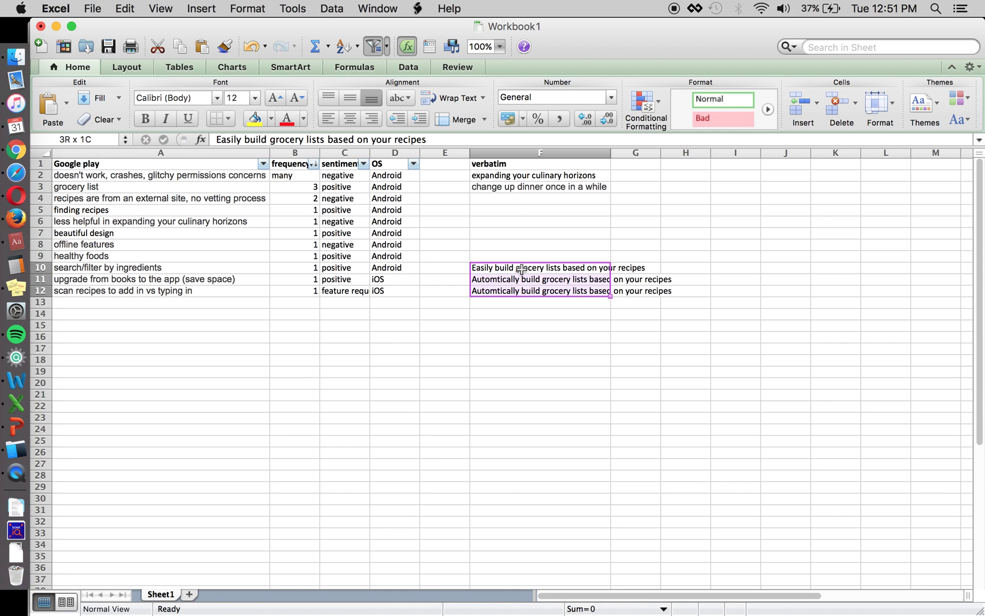
left_click(539, 292)
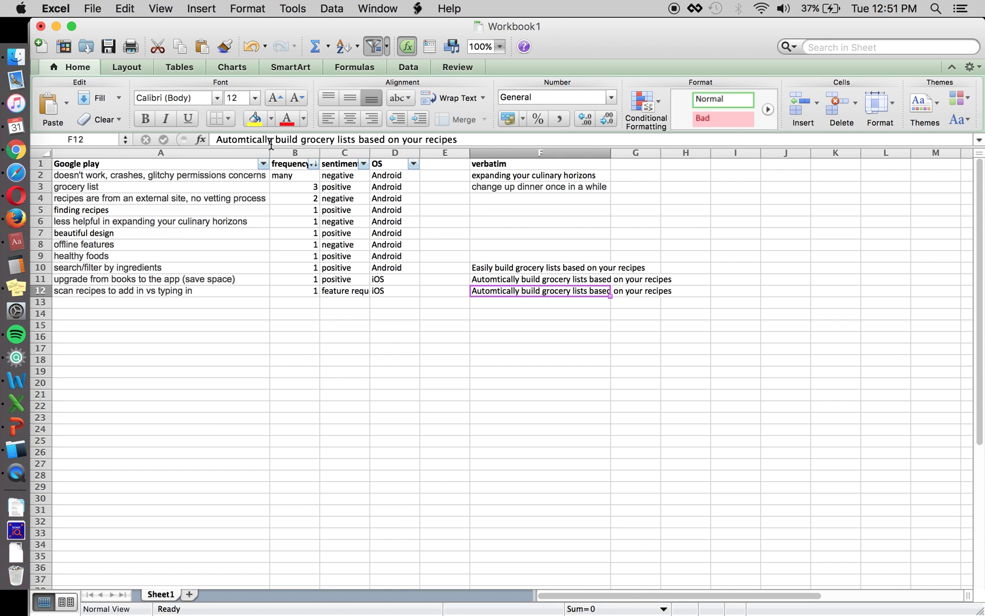
key("Up")
key("Up")
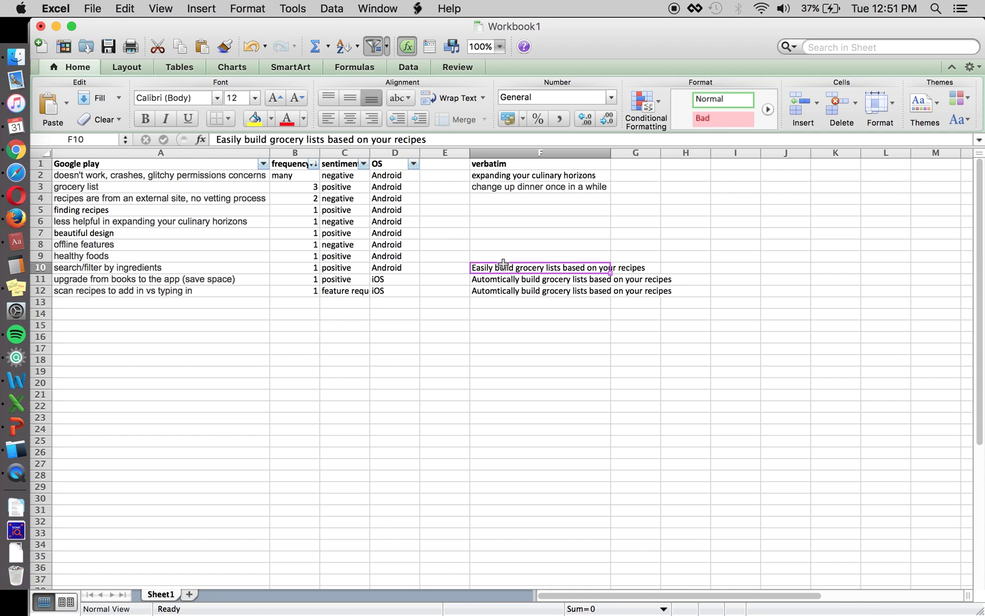
left_click(253, 185)
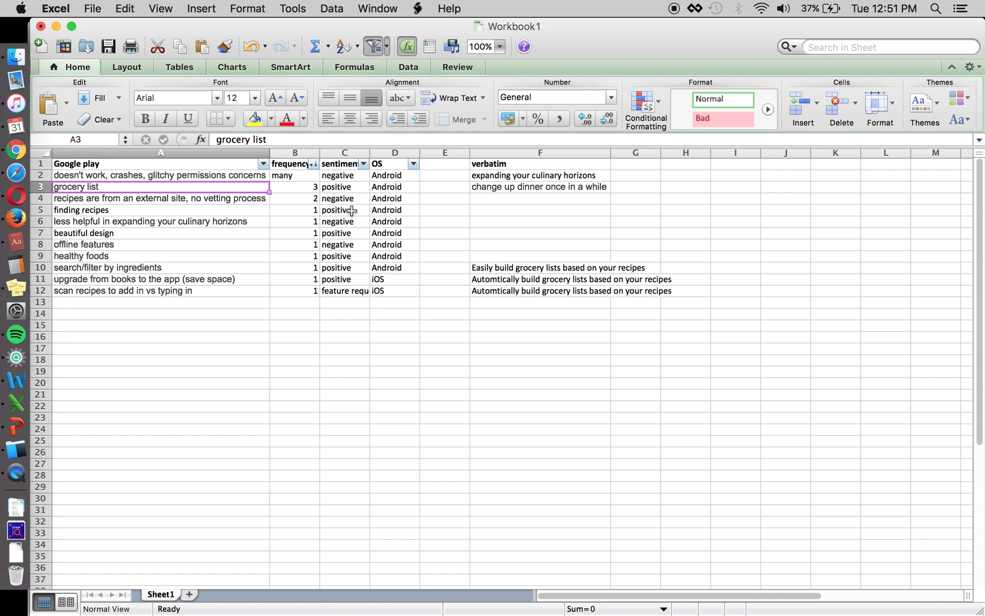
left_click(506, 270)
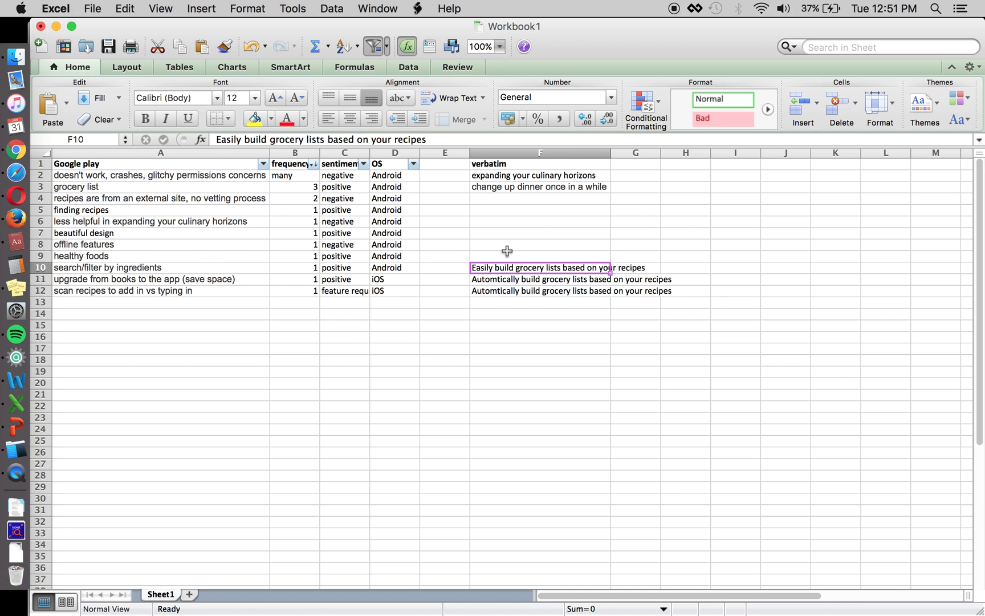
key("Down")
key("Down")
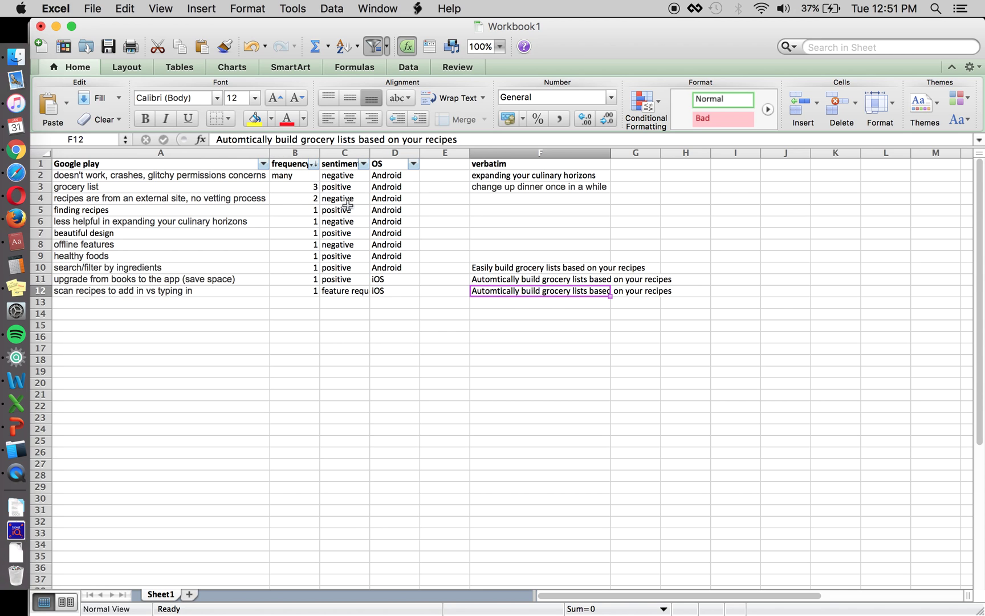
Rewrite F12 as 'Save time grocery shopping by automatically building lists based on your recipes'.
double_click(253, 141)
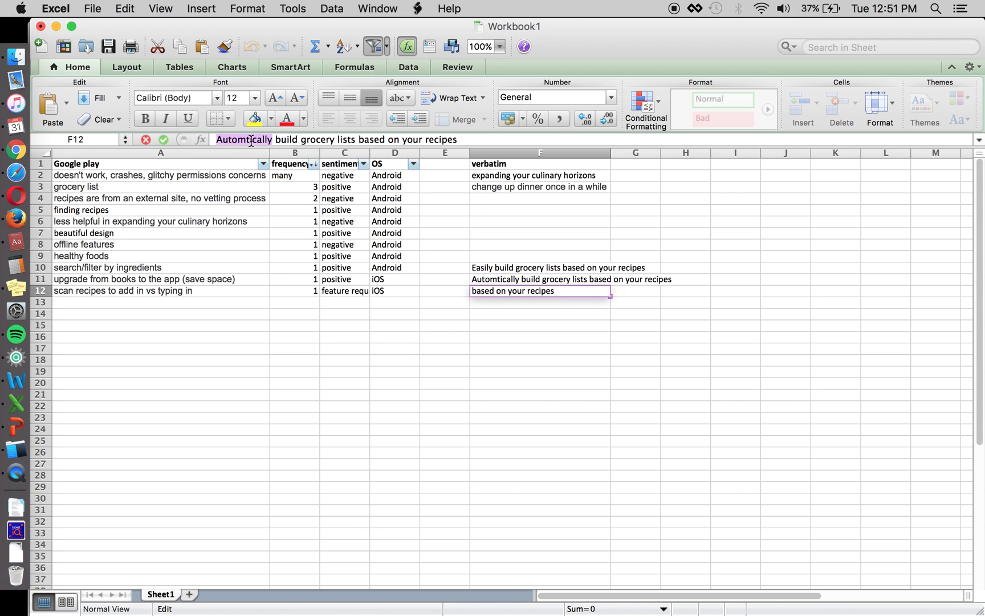
type("Save time")
double_click(268, 141)
key("BackSpace")
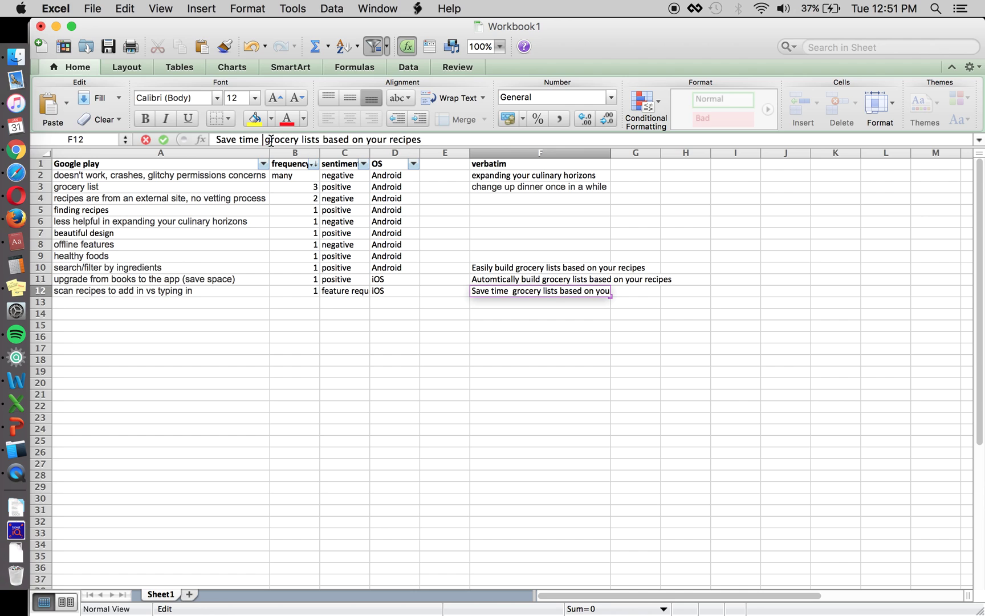
double_click(317, 140)
type("shopping by ")
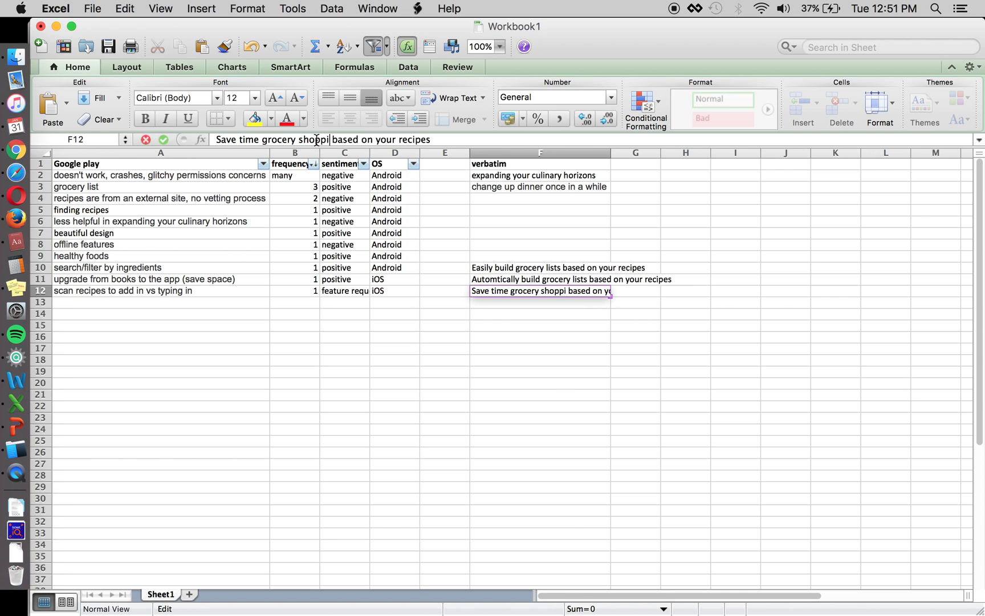
type("automaticll")
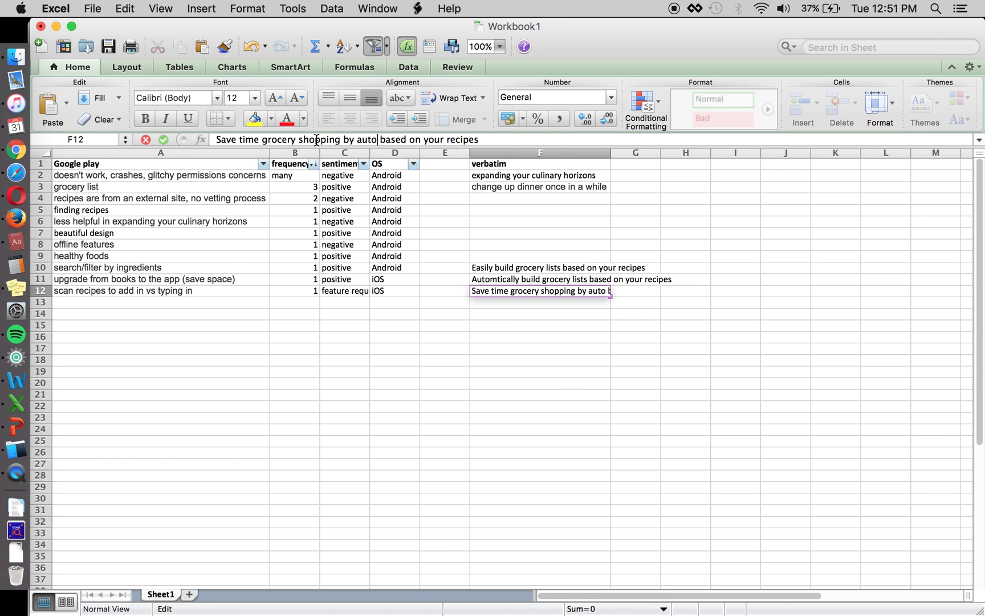
key("BackSpace")
key("BackSpace")
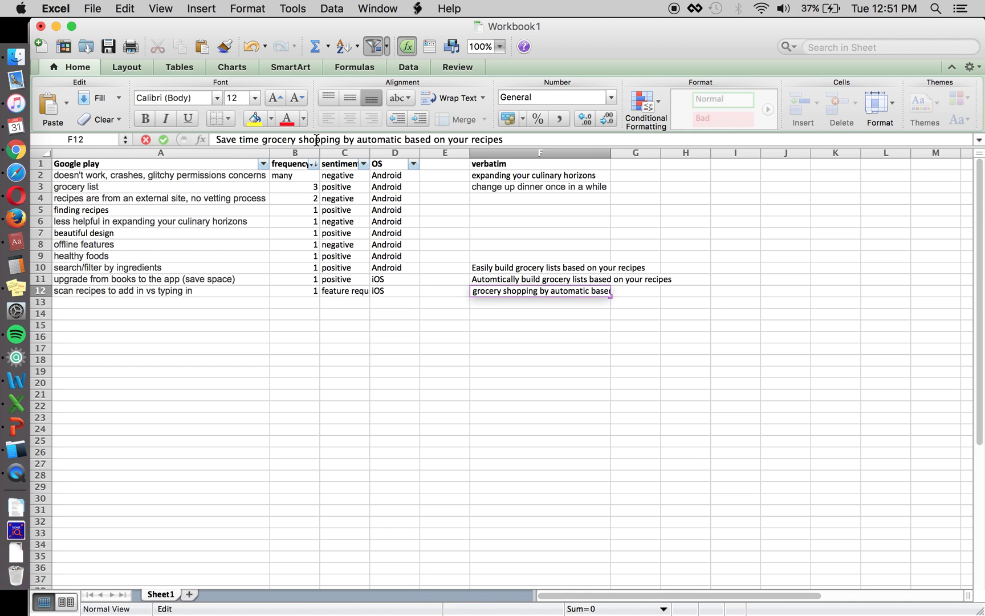
type("ally building l")
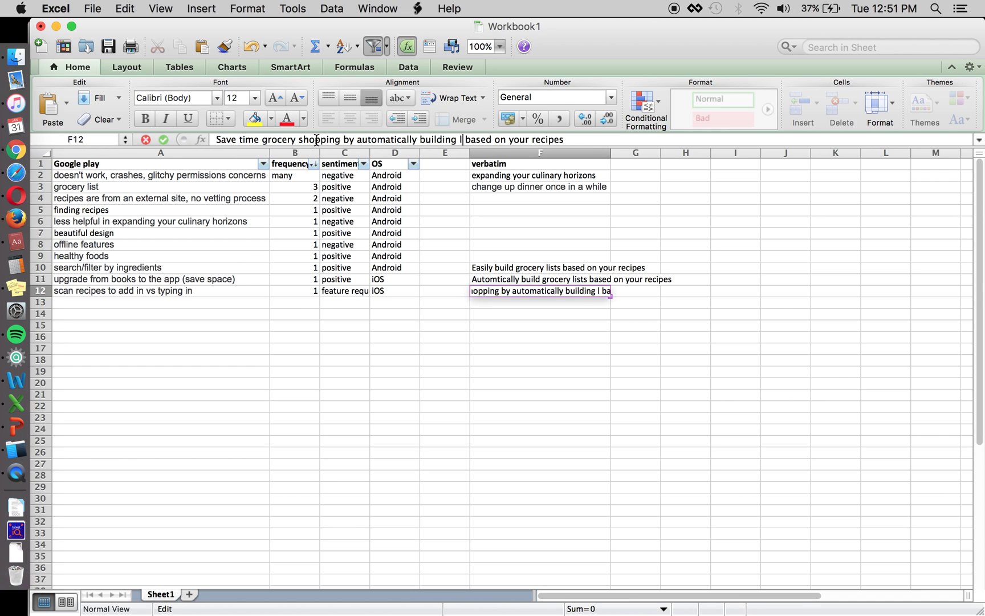
type("ists")
key("Return")
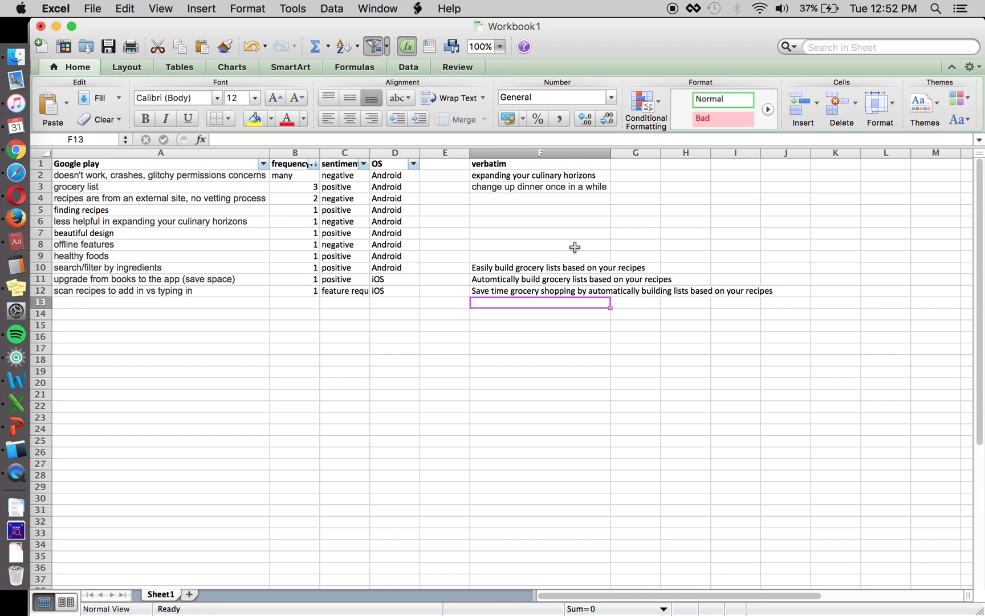
Select the three description variants F10 to F12.
key("Up")
key("Up")
key("Up")
key("Left")
key("Right")
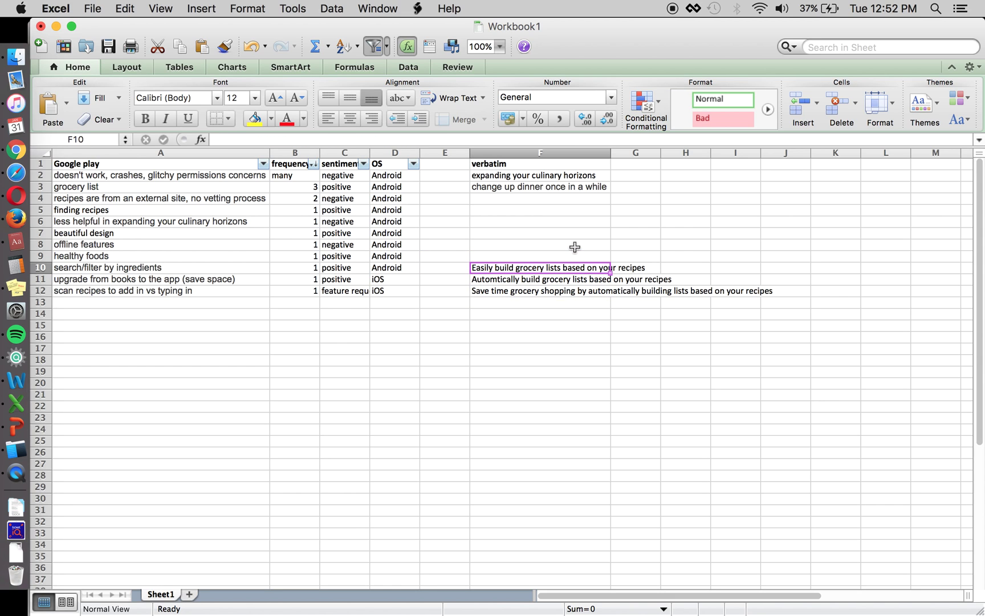
left_click_drag(584, 268, 619, 296)
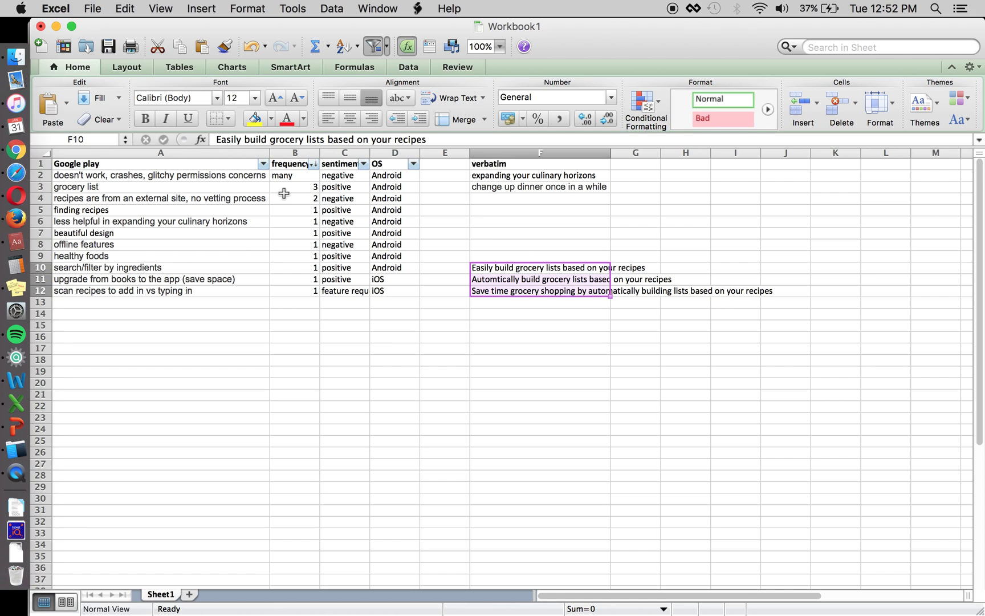
Type a 'Grocery list' heading into the empty cell F9.
left_click(499, 312)
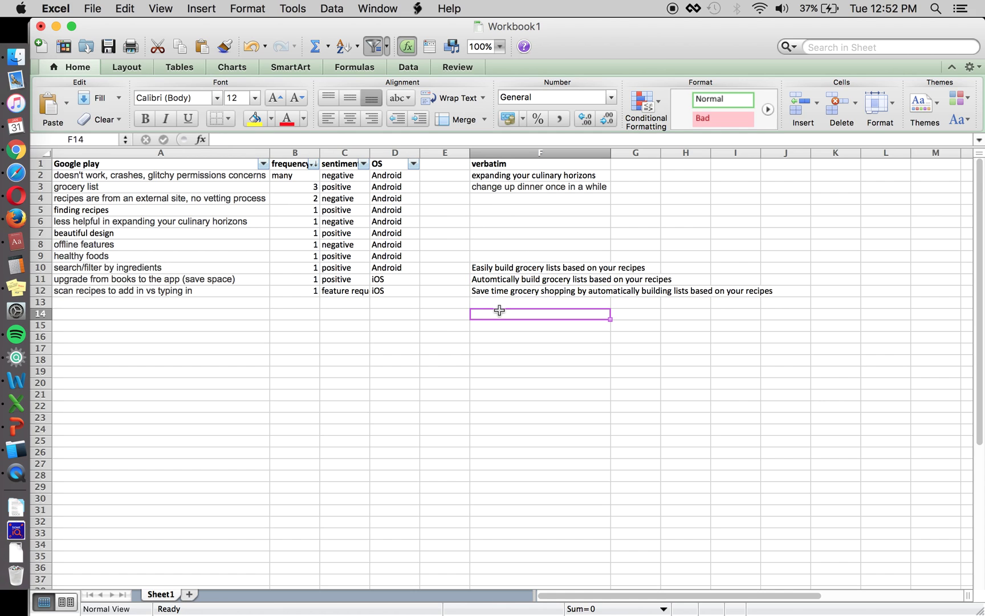
left_click(508, 297)
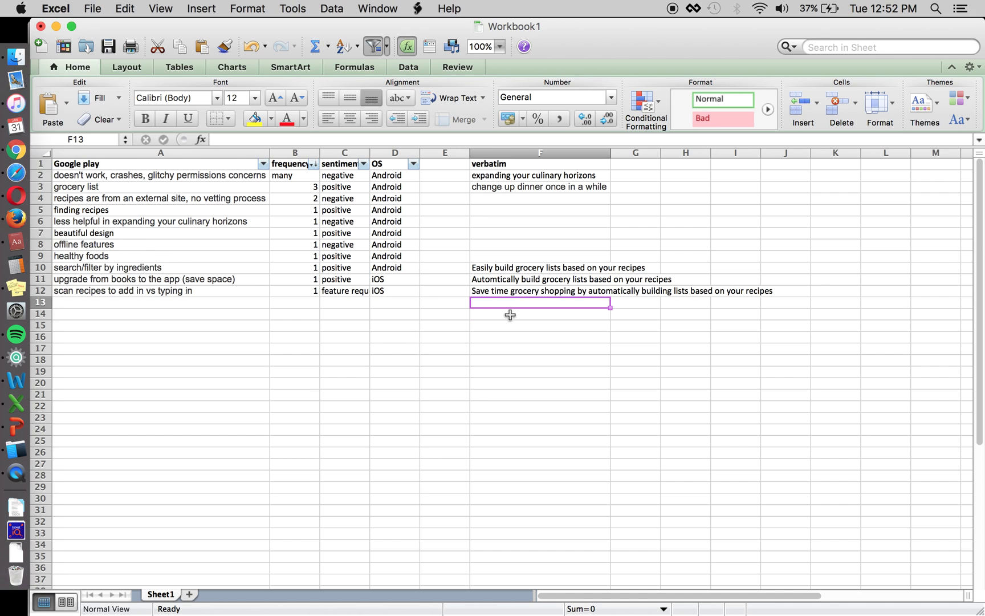
left_click(513, 256)
type("Gro")
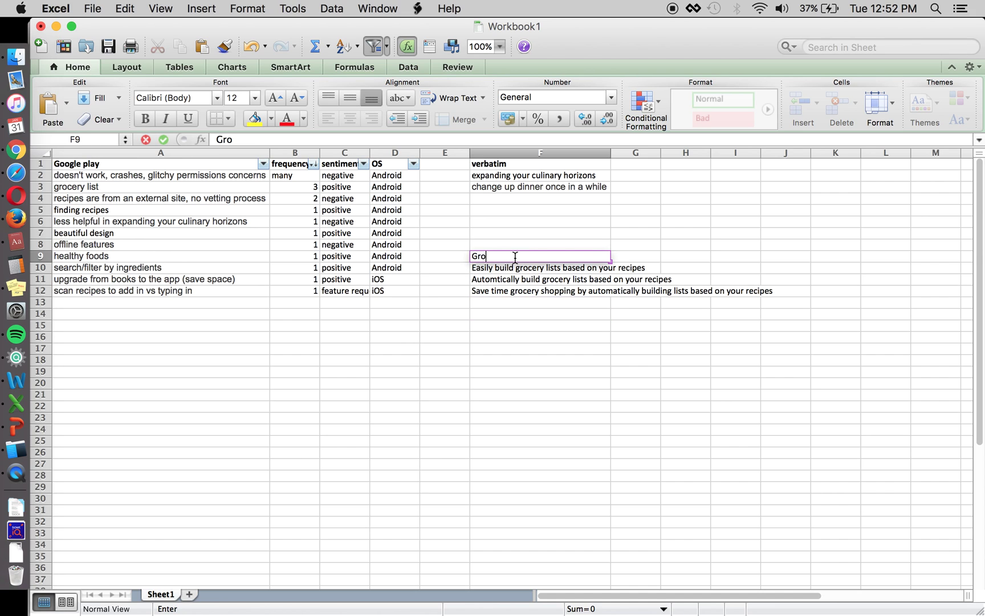
type("ceyr list")
key("Return")
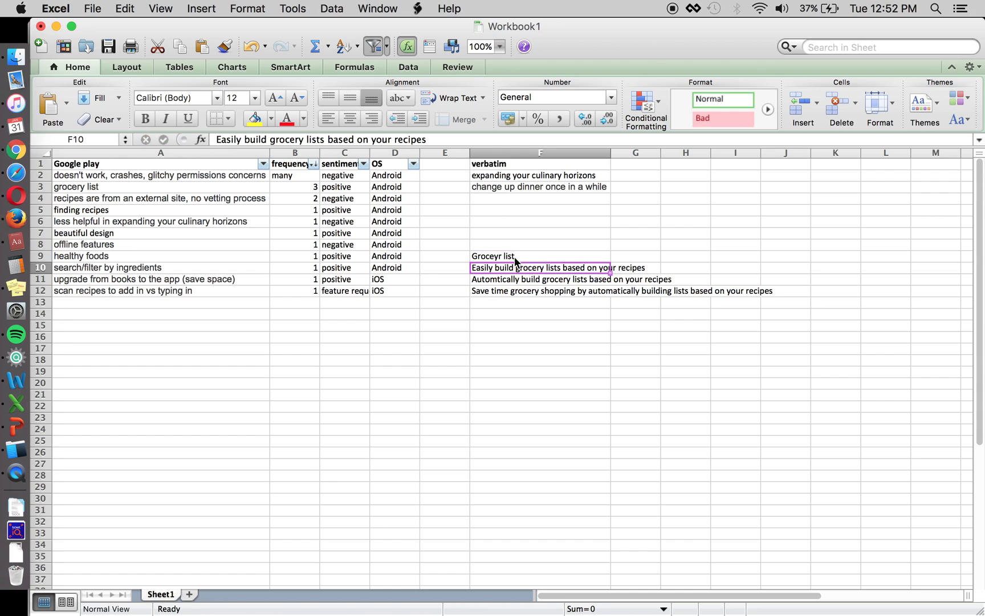
Correct the F9 heading's spelling to 'Grocery list' and make it bold.
left_click(514, 257)
left_click(239, 140)
key("BackSpace")
key("BackSpace")
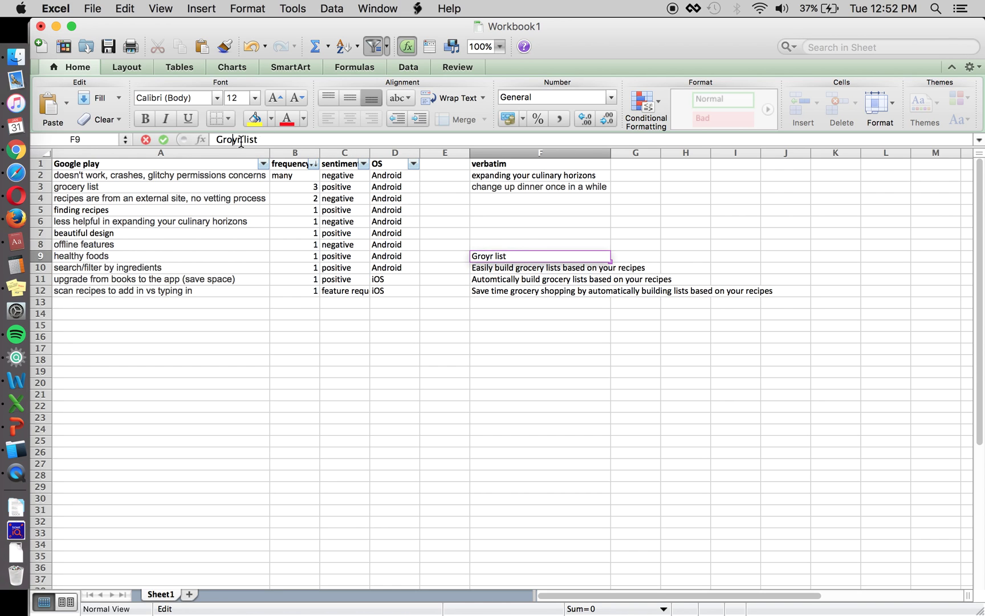
type("c")
key("Right")
key("BackSpace")
key("Right")
type("y")
key("Return")
key("Up")
key("super+b")
left_click(238, 139)
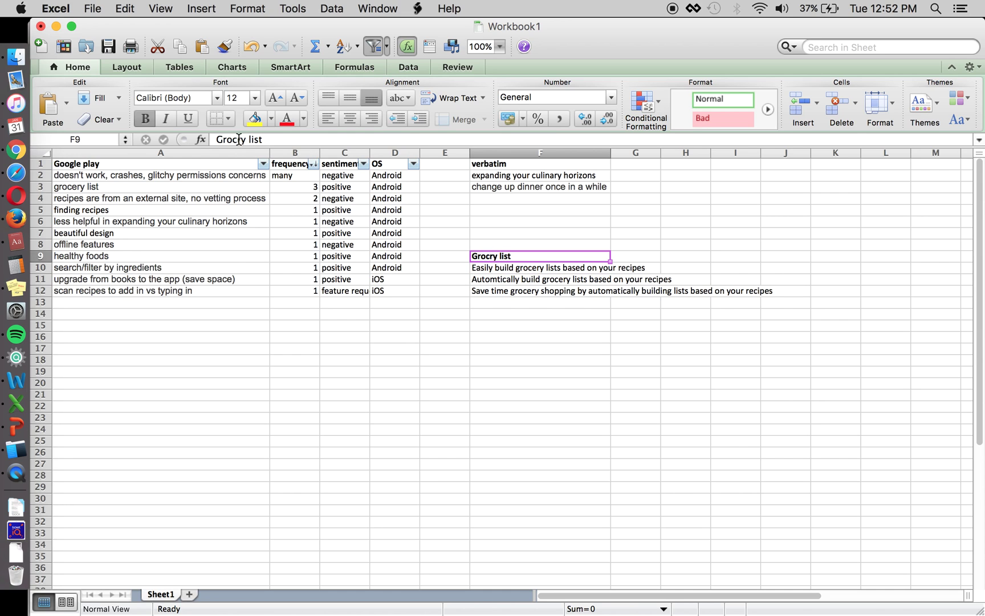
type("e")
key("Return")
key("Return")
key("Return")
key("Return")
key("Return")
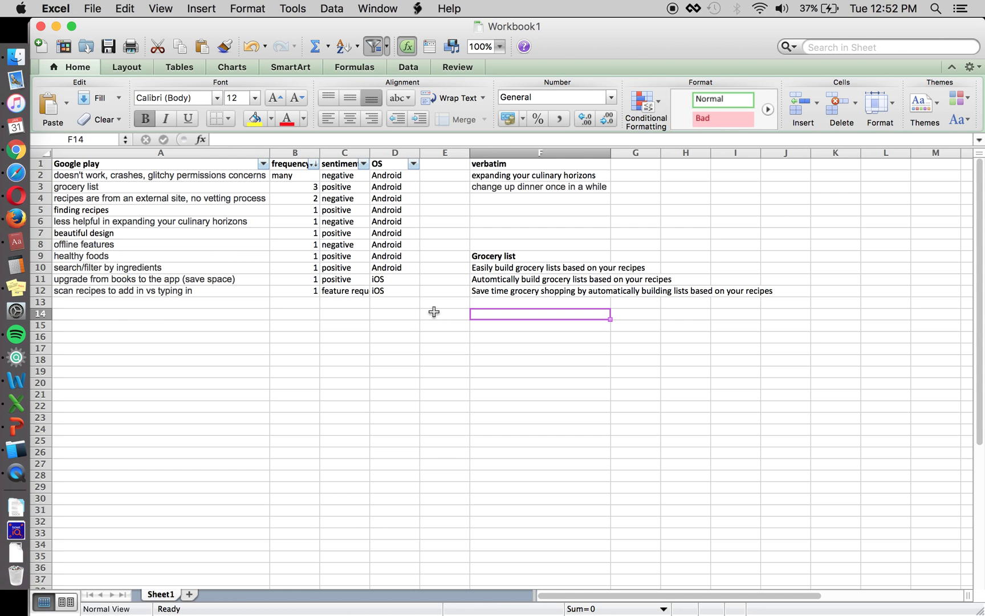
Change F11 to end 'based on your saved recipes'.
left_click(553, 268)
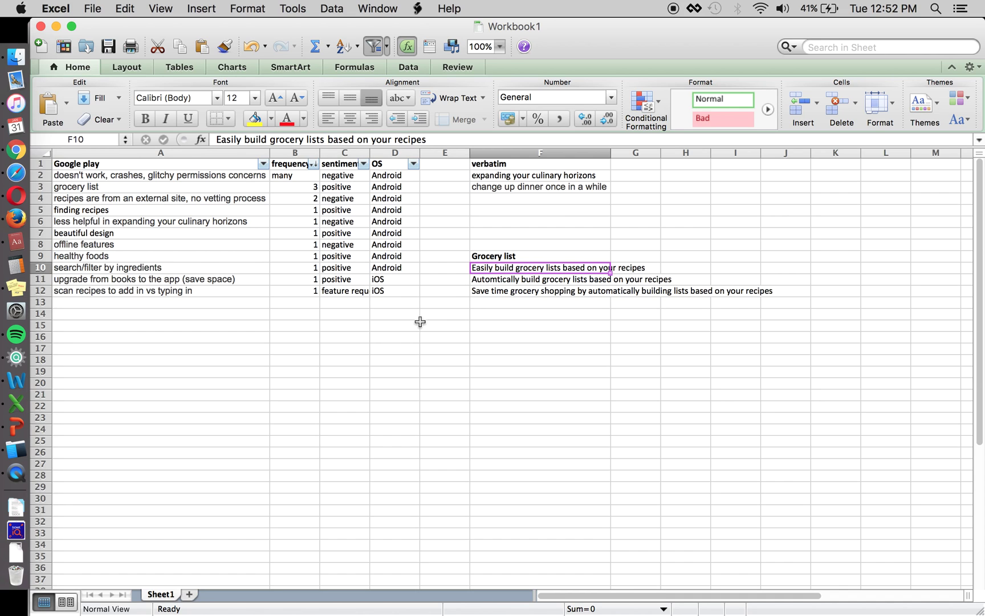
left_click(447, 281)
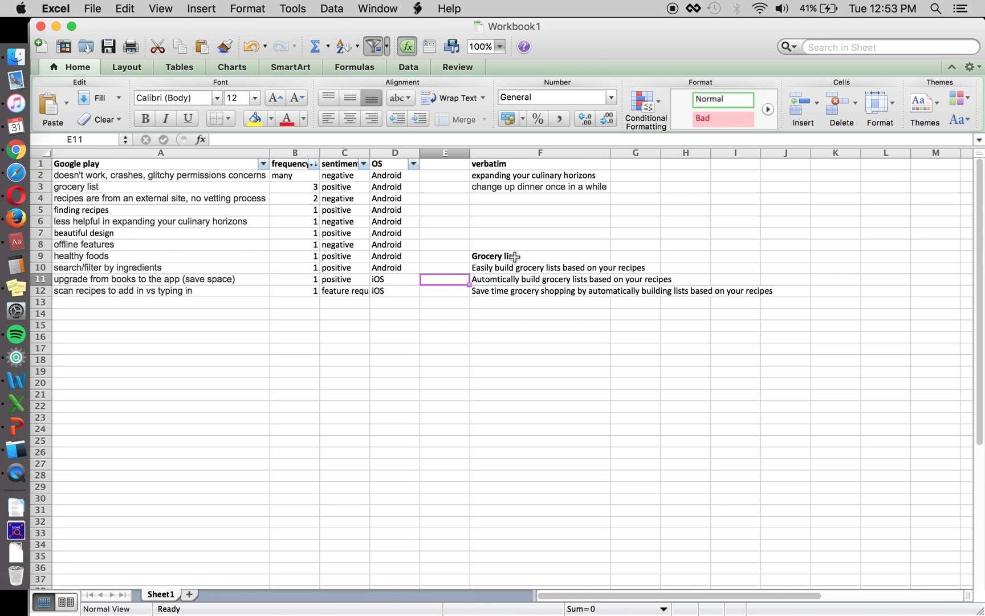
key("Right")
left_click(424, 140)
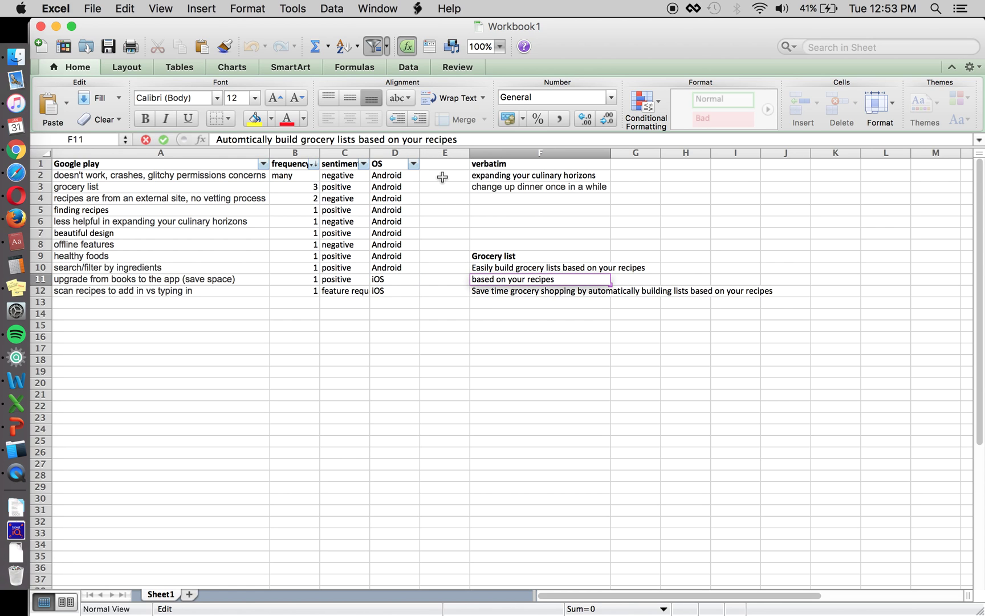
type("saved")
key("Return")
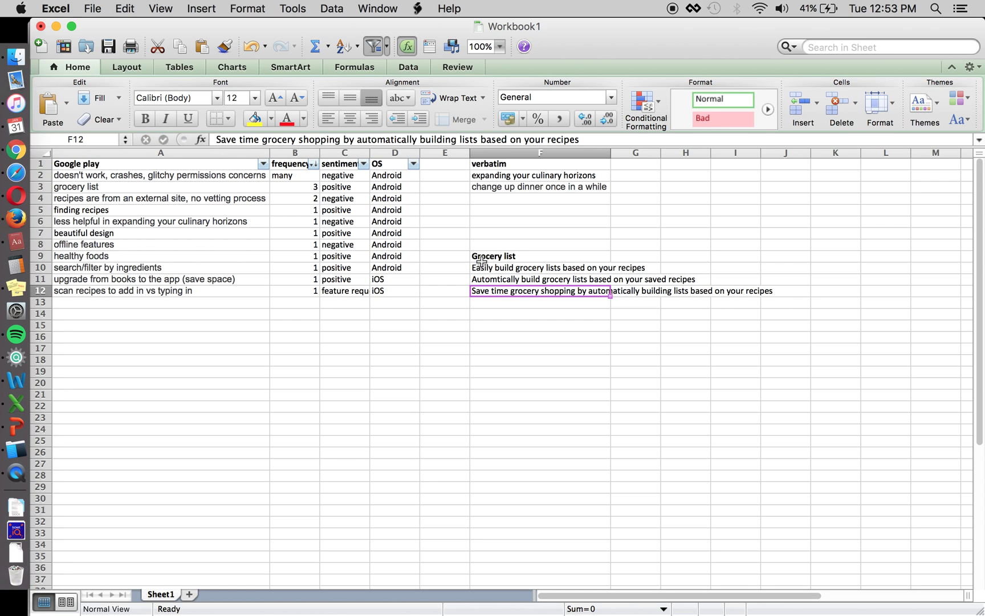
Select the empty cell F14 for the opening line and check the culinary horizons phrase in F2.
left_click(444, 278)
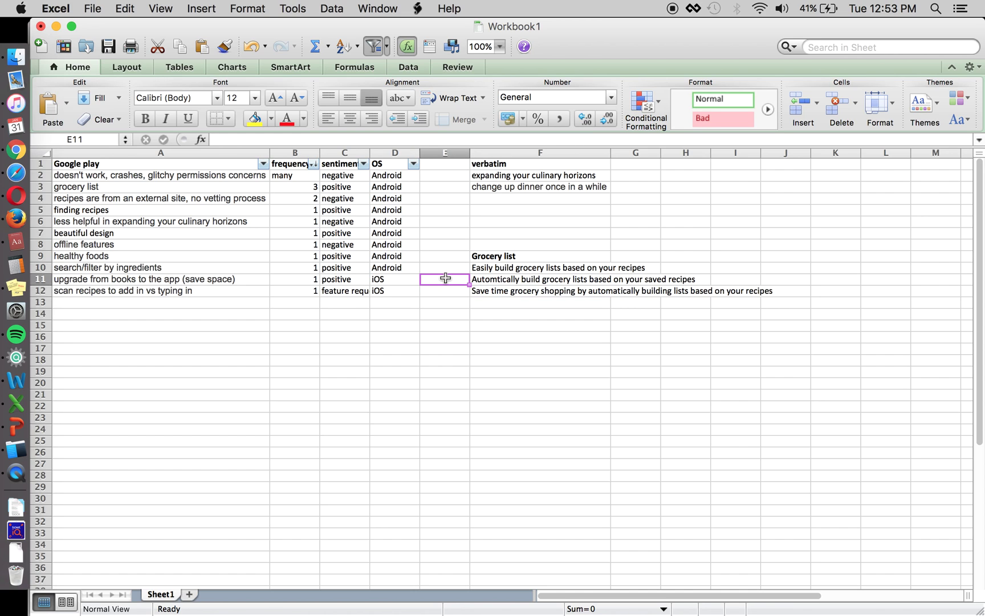
key("Down")
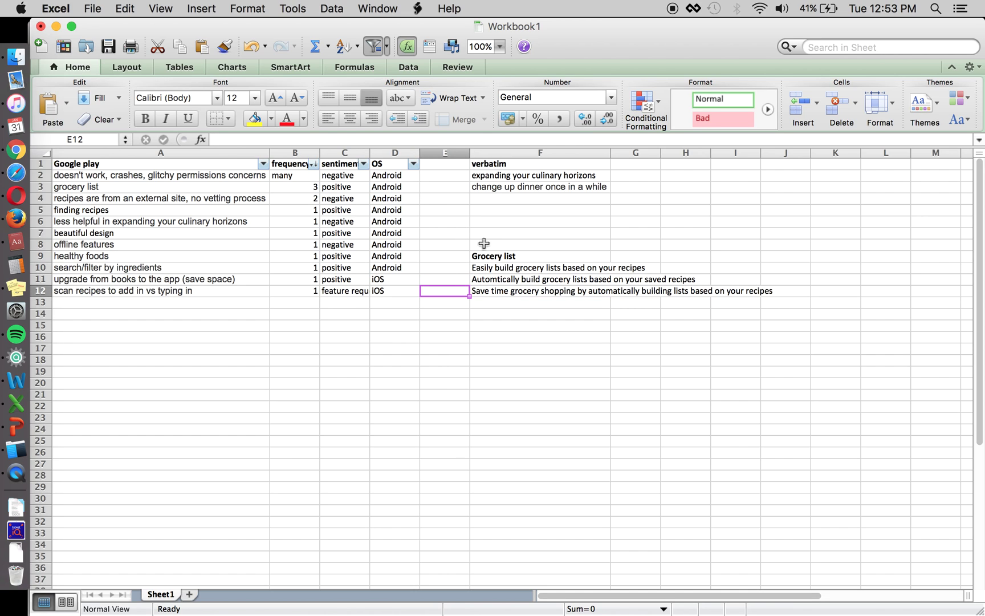
key("Right")
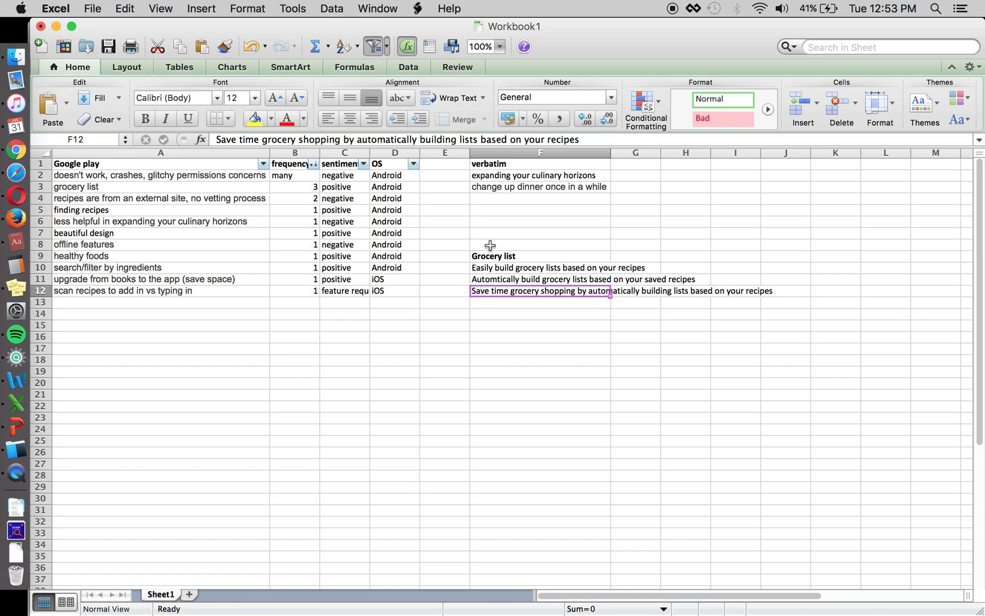
left_click(458, 290)
left_click(511, 308)
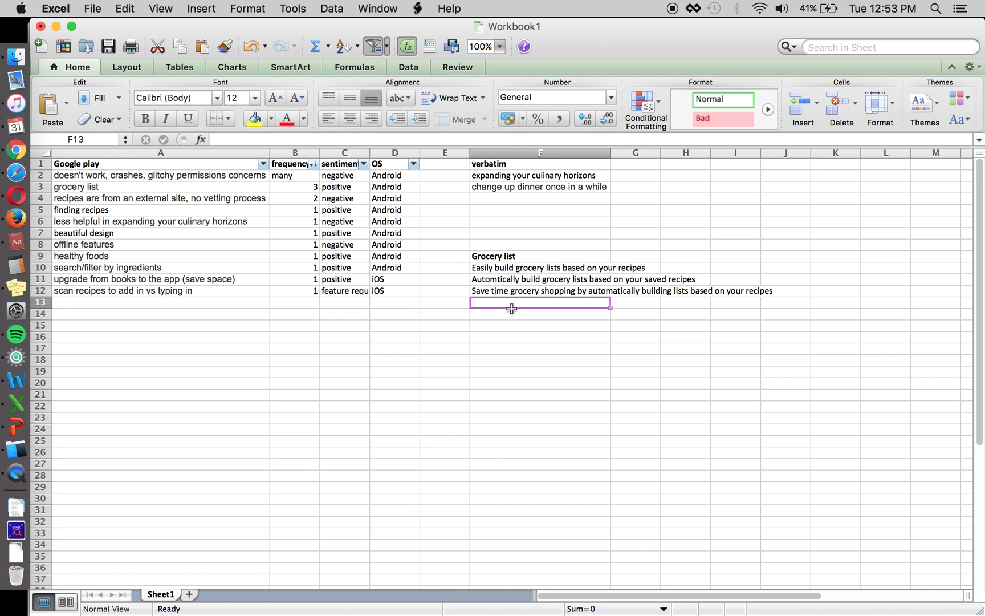
left_click(515, 314)
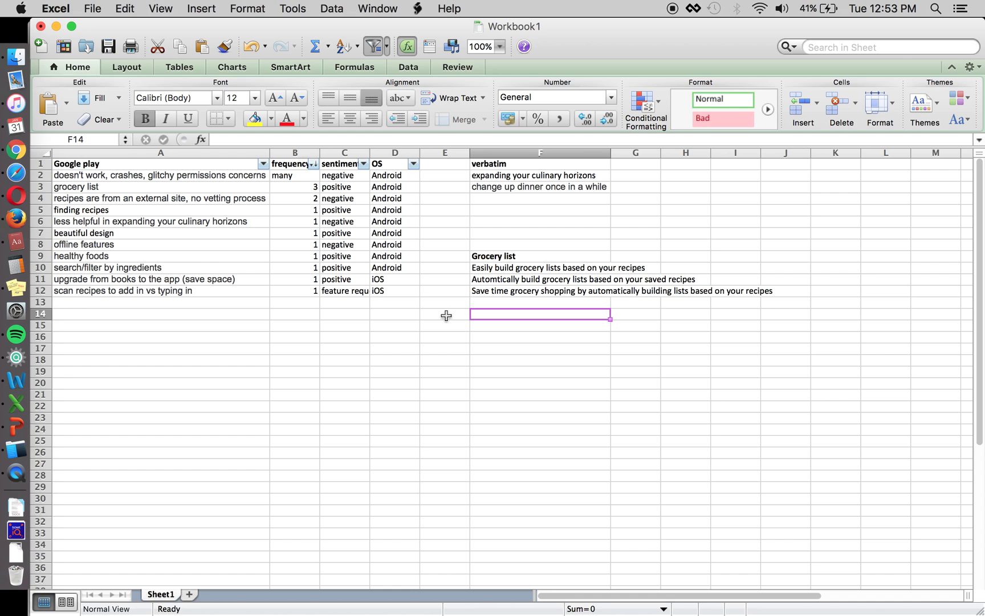
left_click(507, 175)
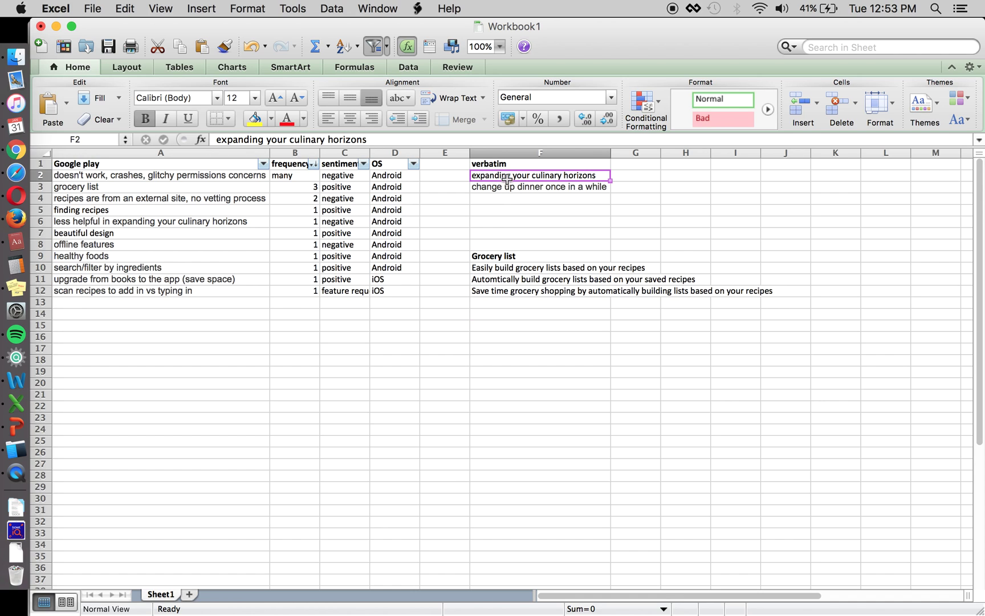
Type the draft opening line 'Our app helps you expand your culinary horizons and change up dinner' in F14.
left_click(505, 317)
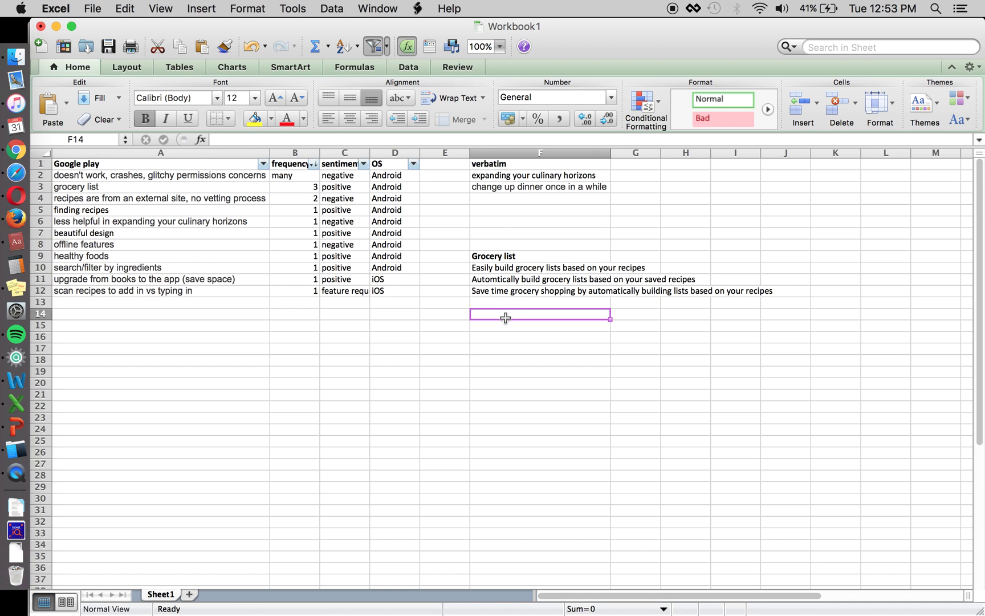
type("P")
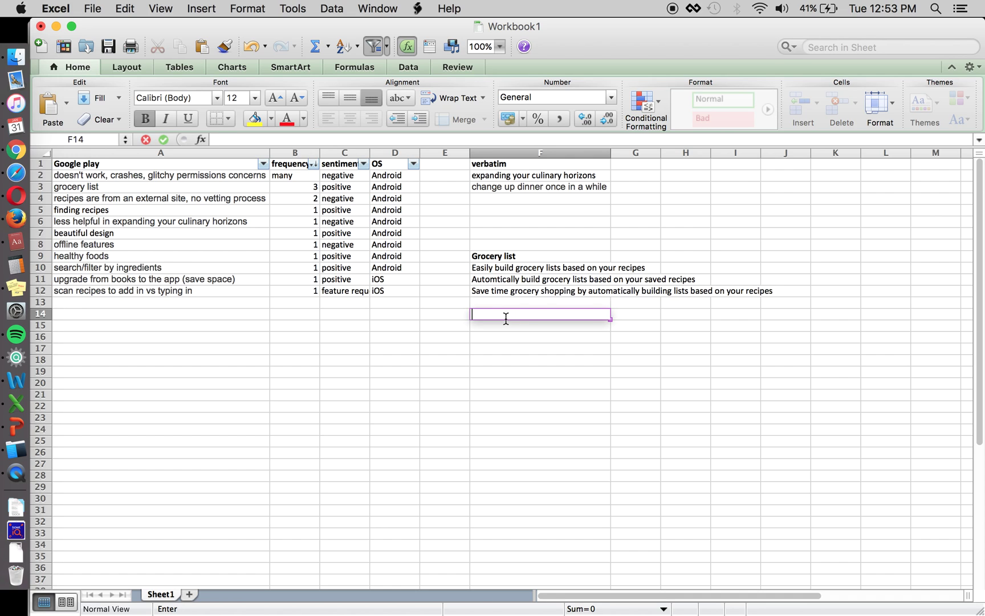
type("Our app")
key("Escape")
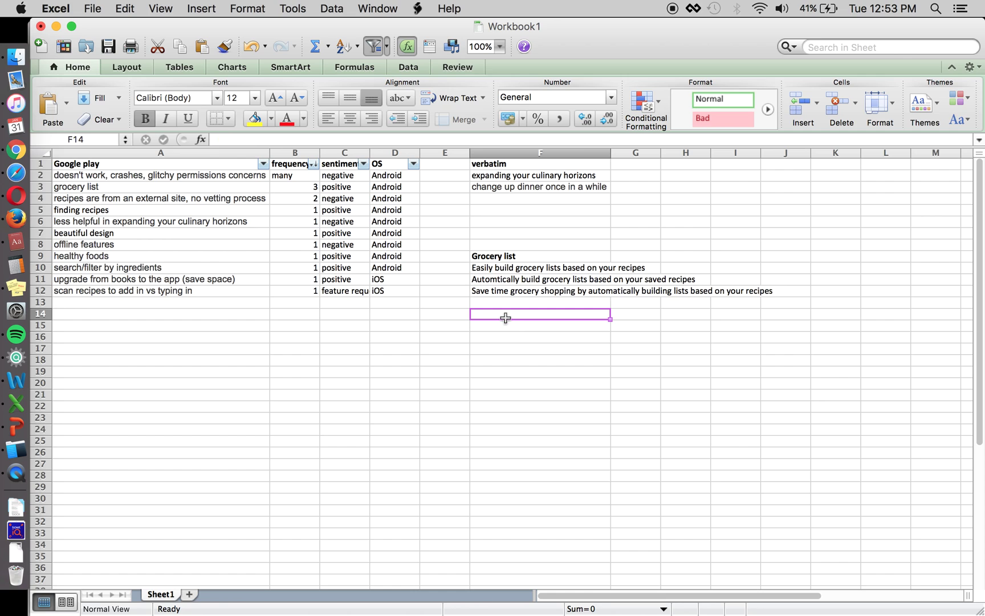
type("Our app helps")
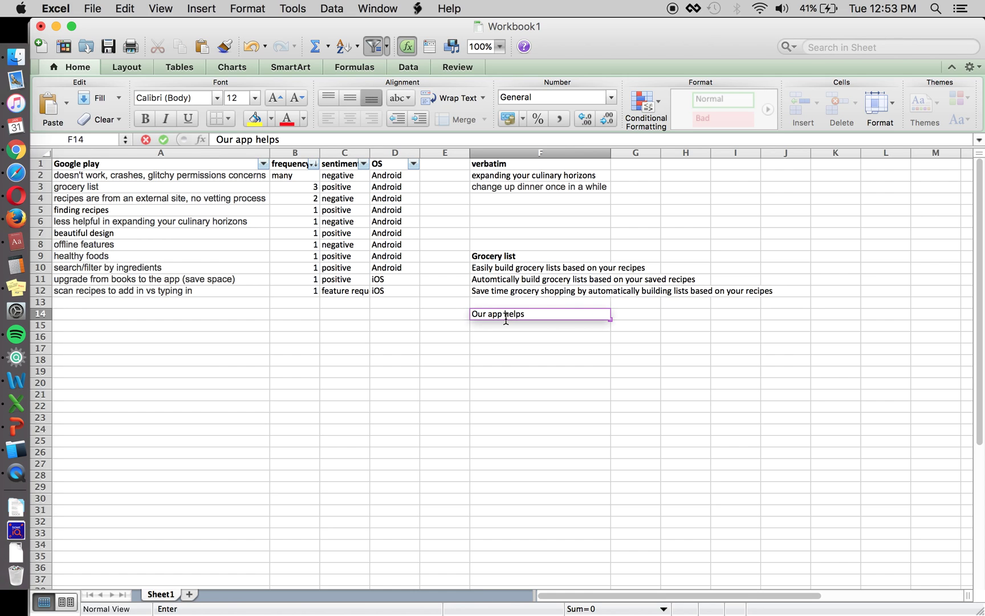
type(" you expand your c")
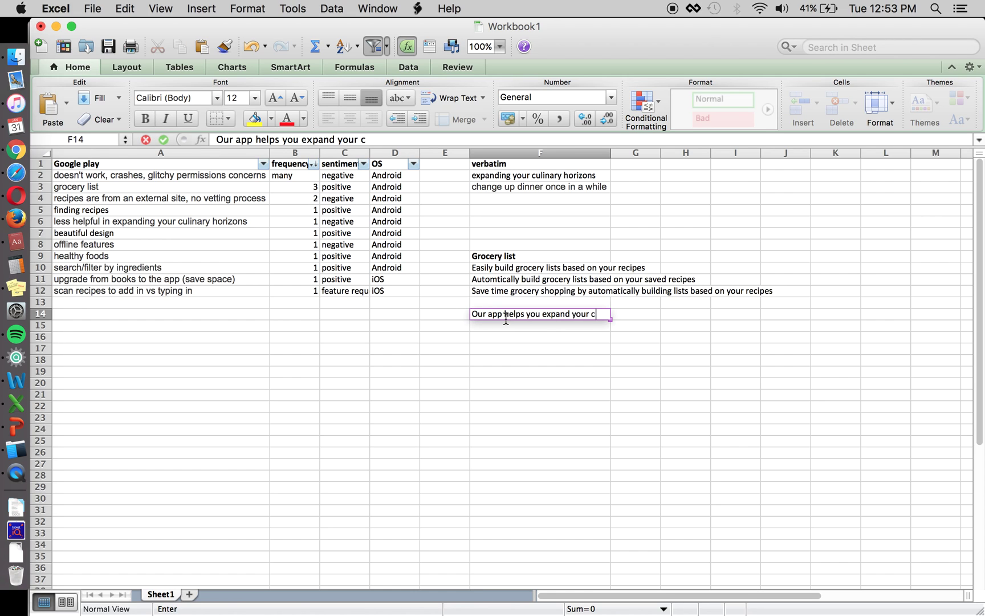
type("ulinary horizons")
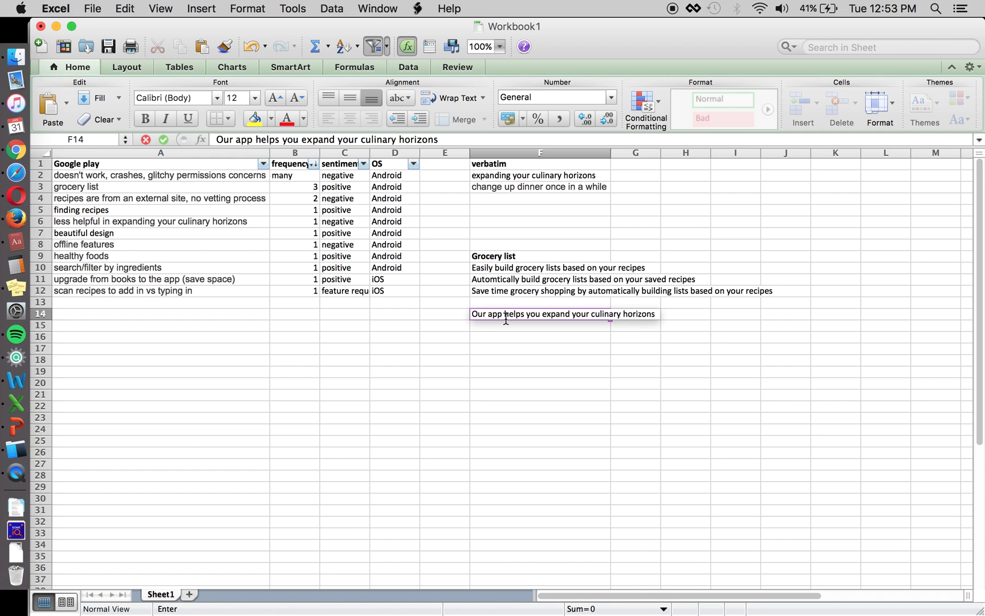
type(" and change up")
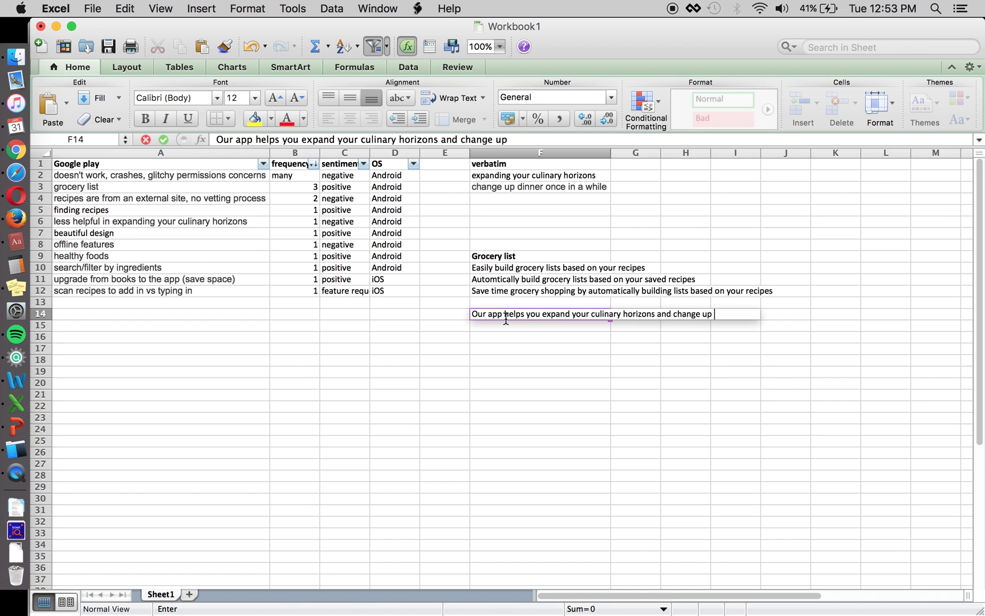
type(" dinner")
Revise the line to end '…spice up the same old dinner plans', fixing the 'pice' typo.
left_click(509, 139)
type("the same o ")
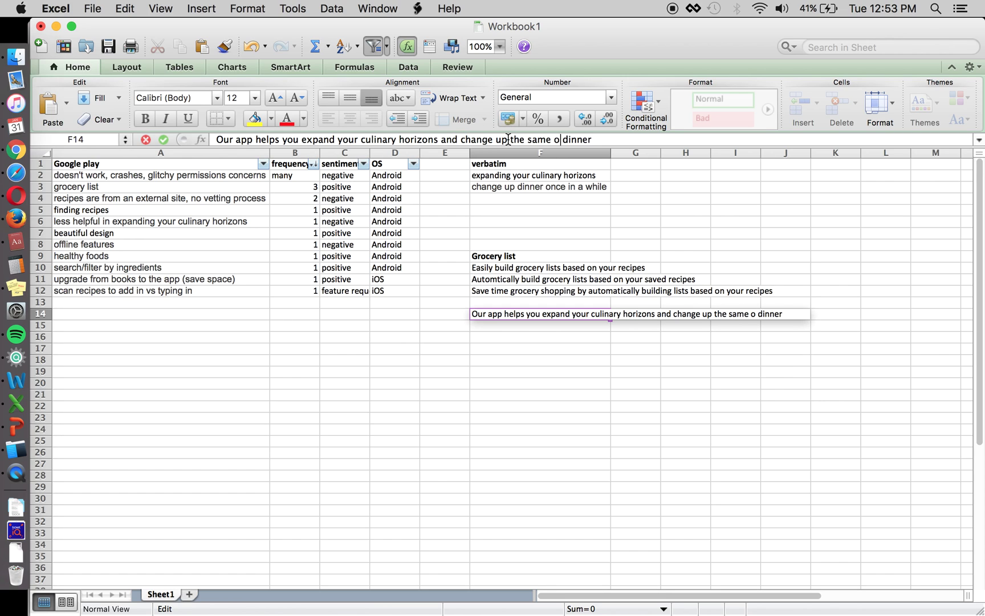
type("ld")
left_click(667, 139)
type("plans")
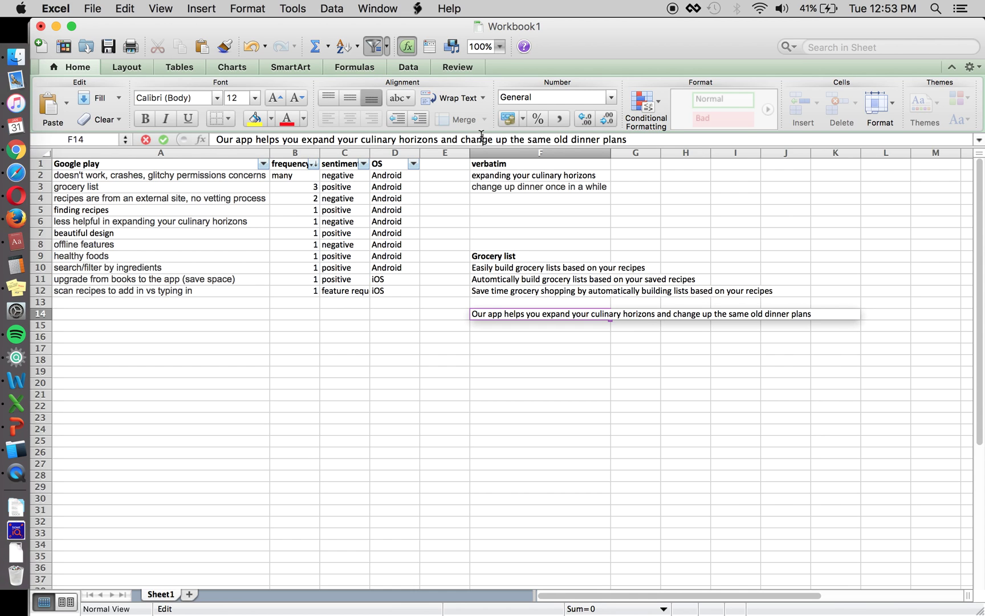
double_click(481, 139)
type("pice")
key("Return")
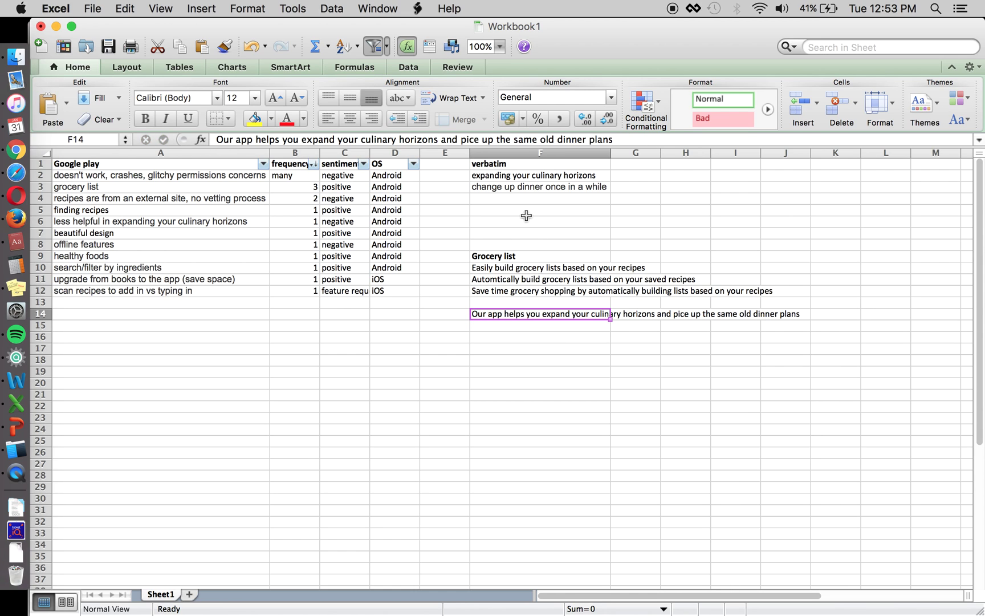
left_click(462, 139)
type("s")
key("Return")
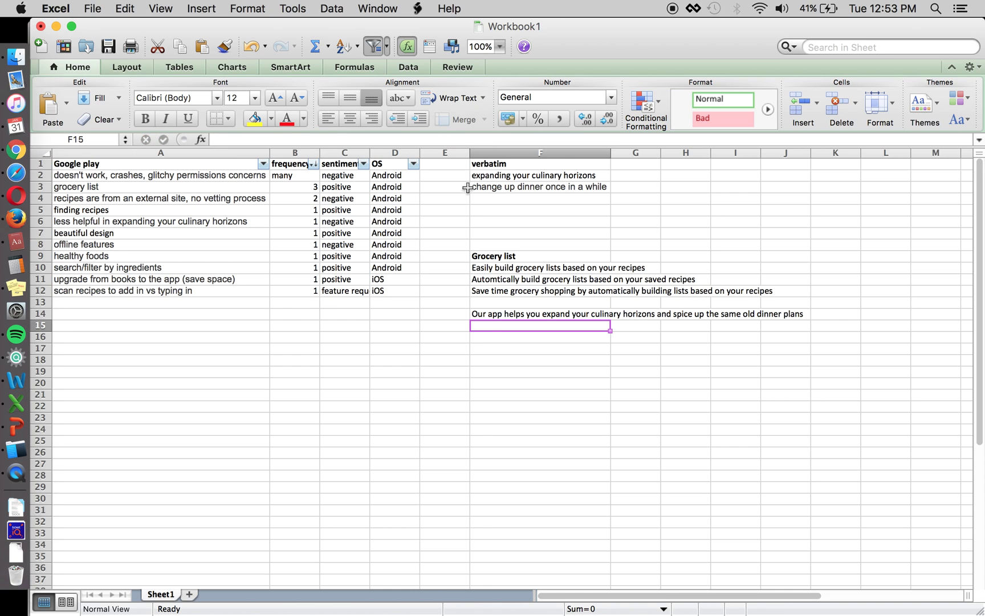
Reread the finished opening line, then select cell F16 for the next heading.
key("Up")
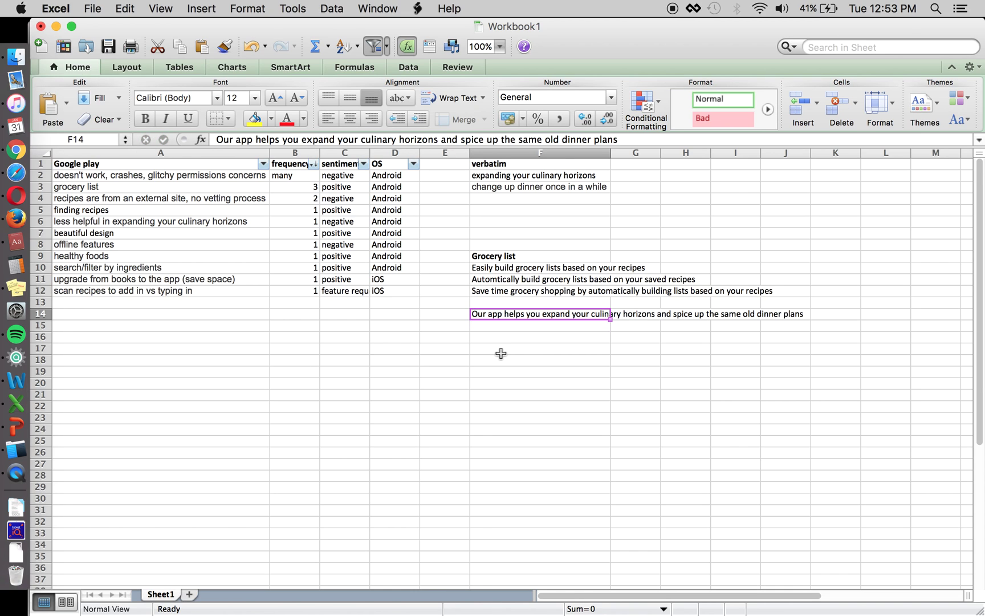
key("Down")
key("Up")
key("Down")
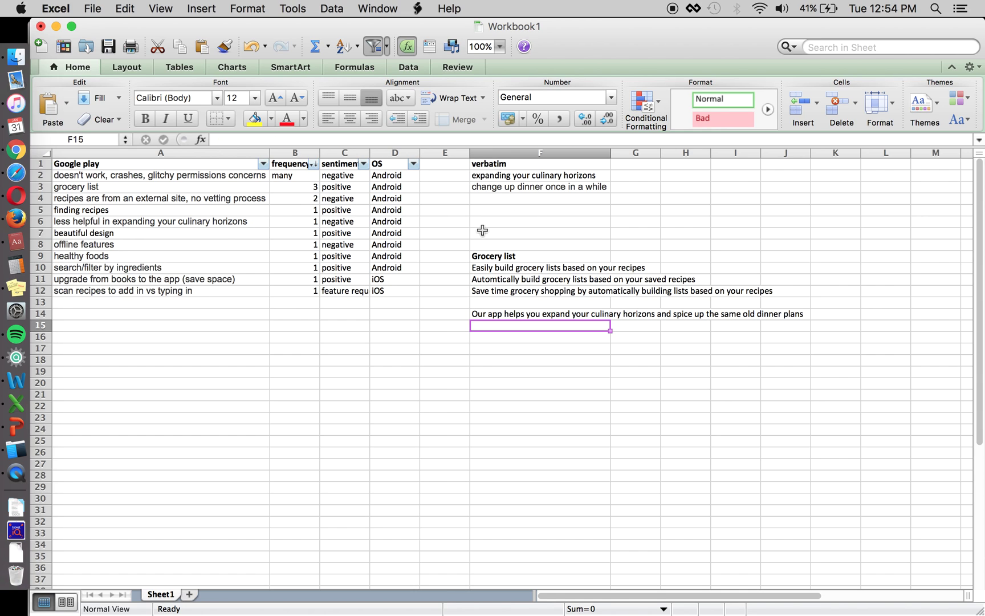
left_click(512, 315)
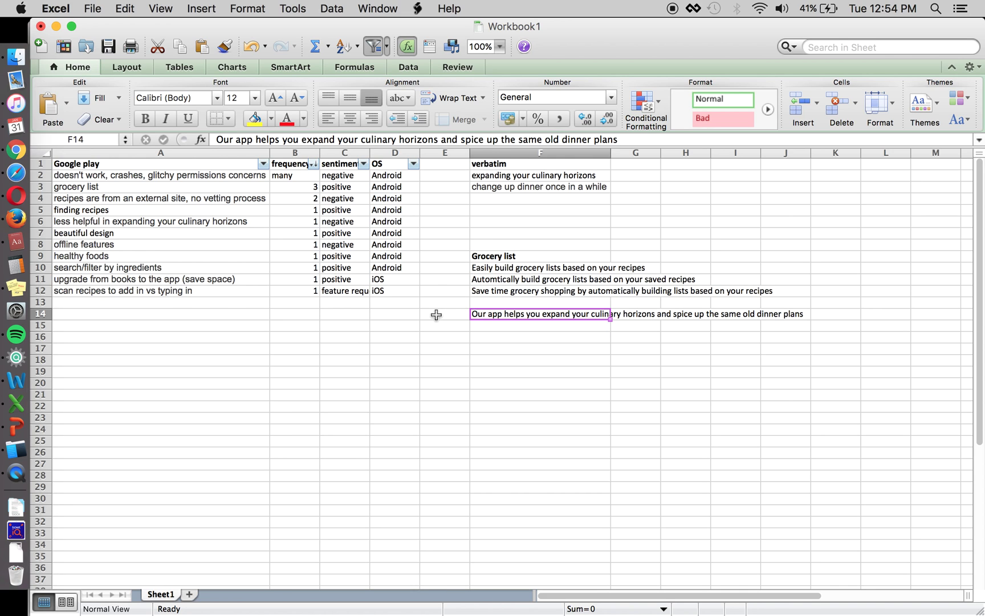
key("Up")
key("Up")
key("Up")
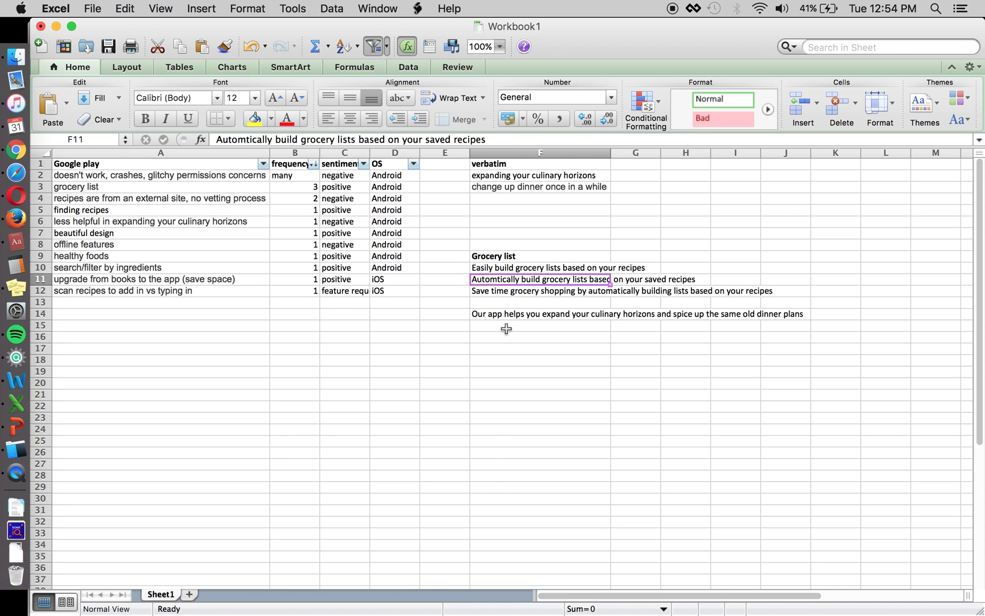
left_click(506, 333)
Enter the heading 'Features' in F16, correcting the typo, and make it bold.
type("Feaures")
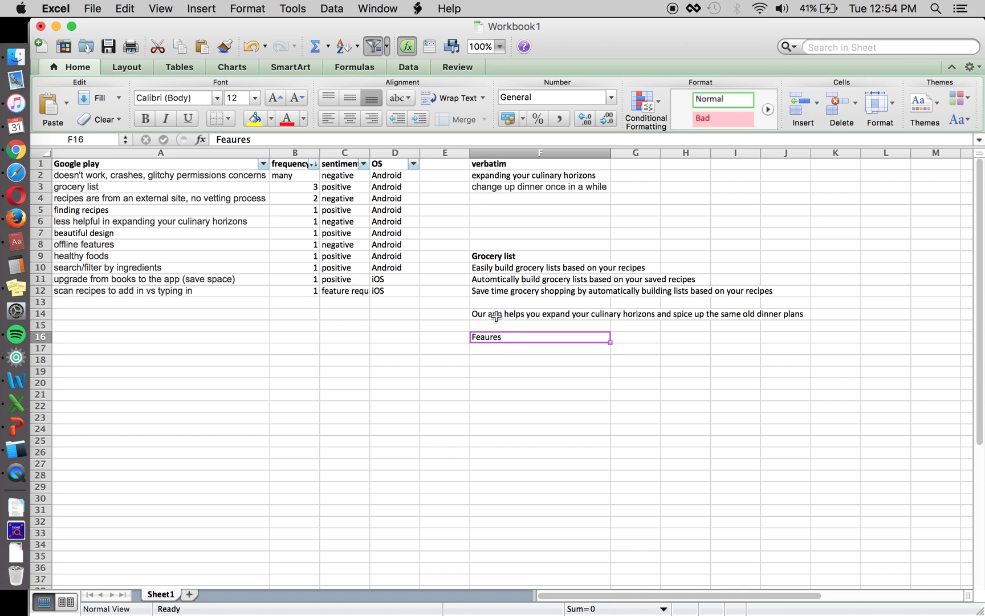
left_click(230, 139)
type("t")
key("BackSpace")
key("Right")
type("t")
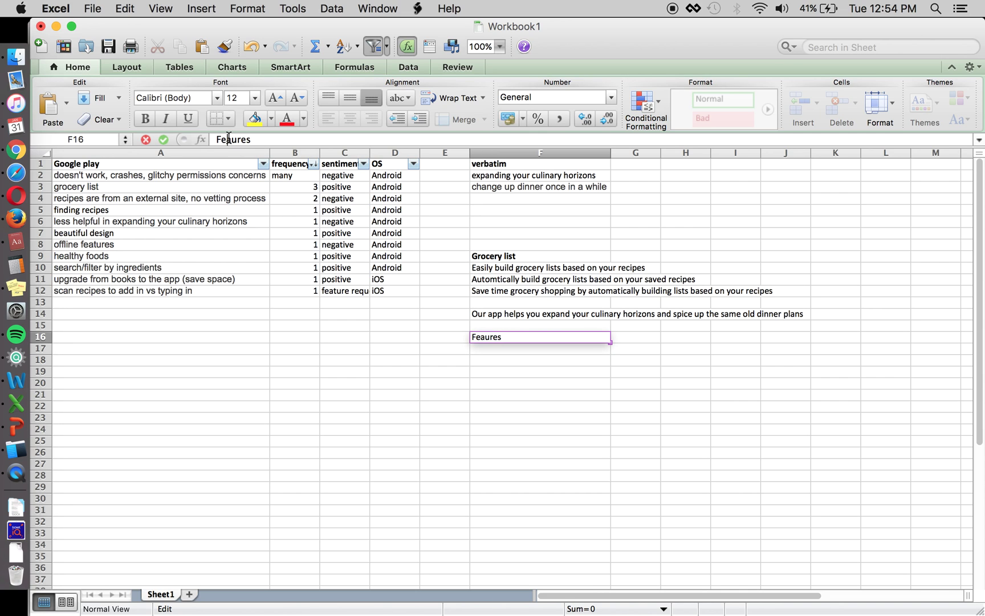
key("Return")
key("Up")
key("super+b")
key("Down")
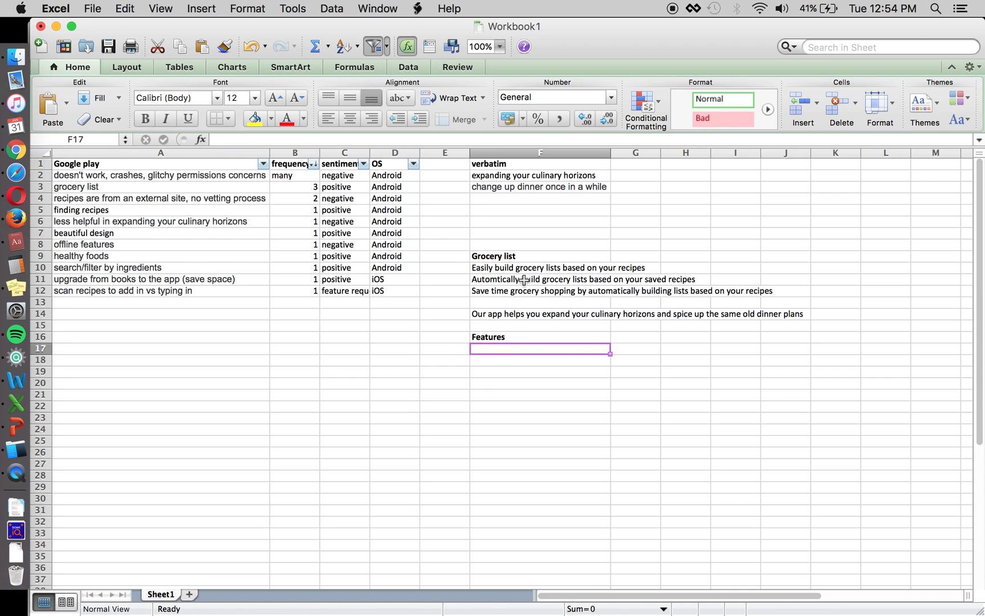
Copy the saved-recipes grocery line from F11 into F17 as the first feature.
left_click(520, 280)
key("super+c")
left_click(504, 350)
key("Return")
Add 'Search recipes based on ingredients' and 'Find healthy food options' as the next features.
left_click(506, 361)
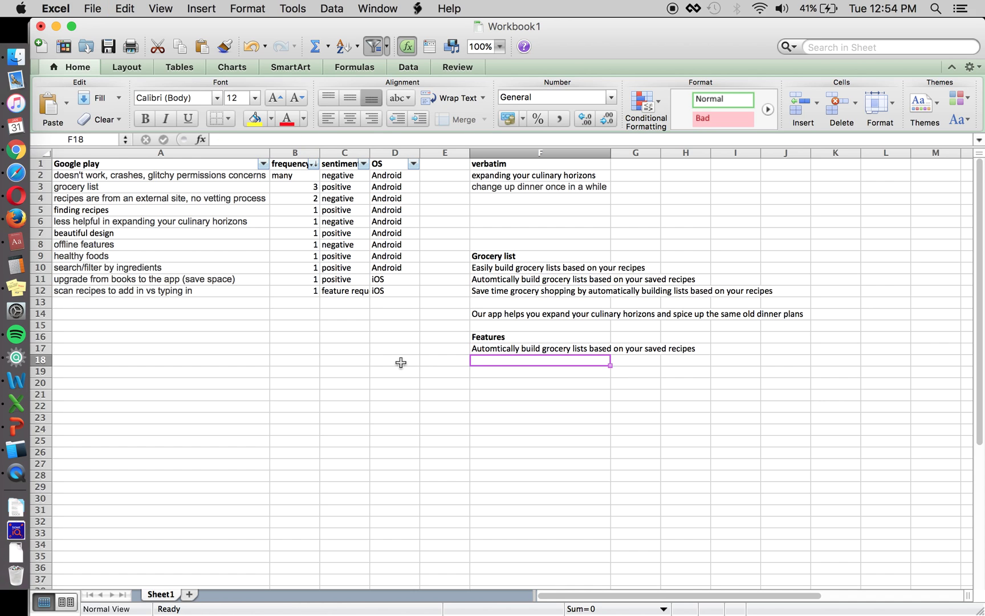
type("Search reci")
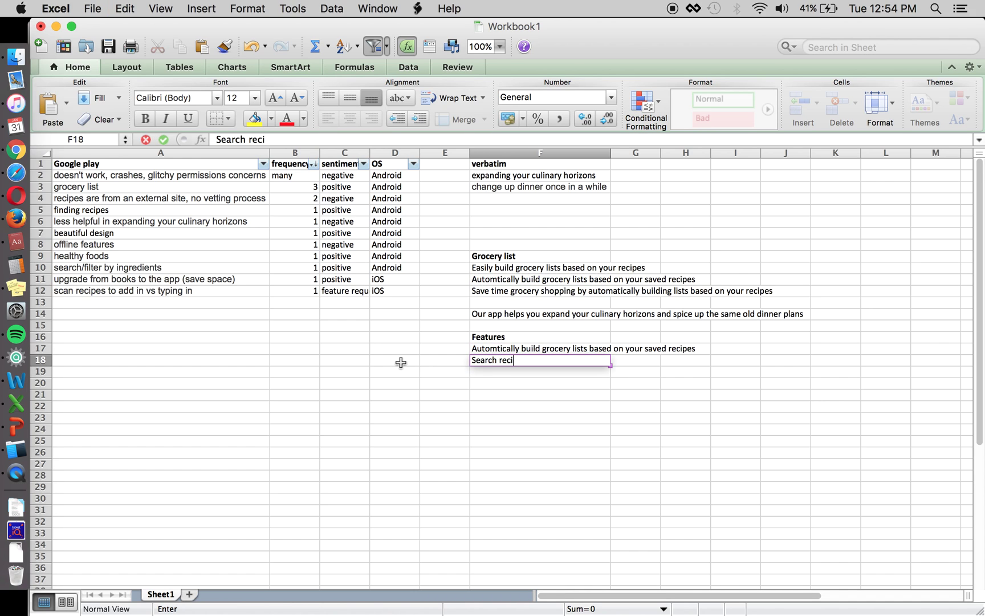
type("pes based on")
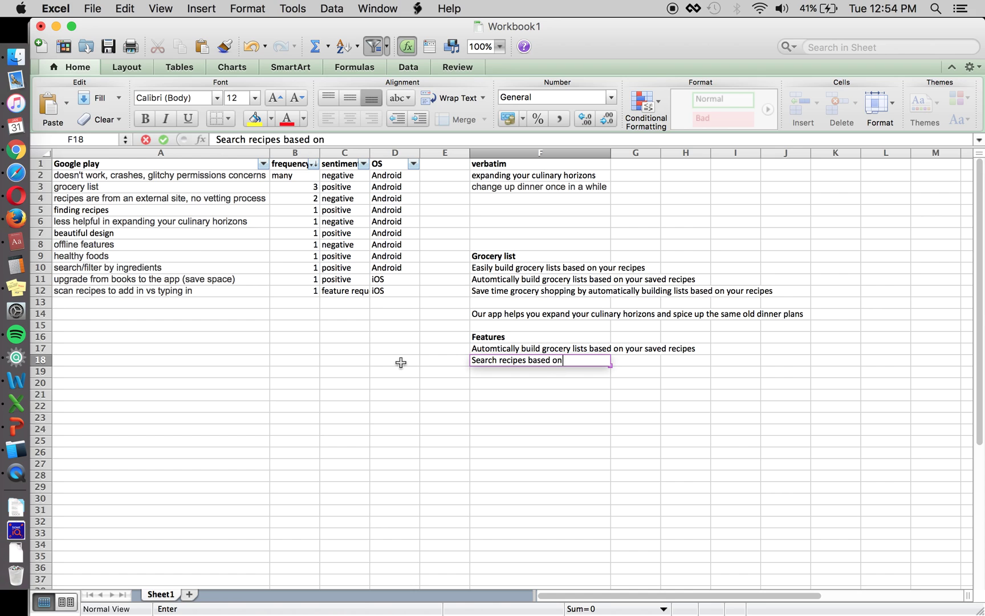
type(" ingredients")
key("Return")
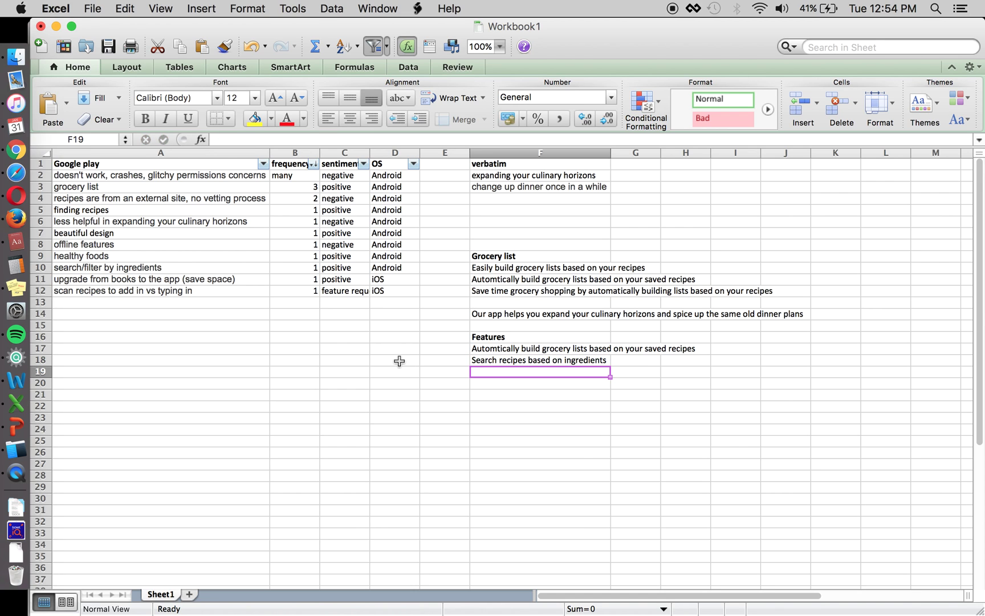
type("S")
key("BackSpace")
key("Escape")
type("Find health")
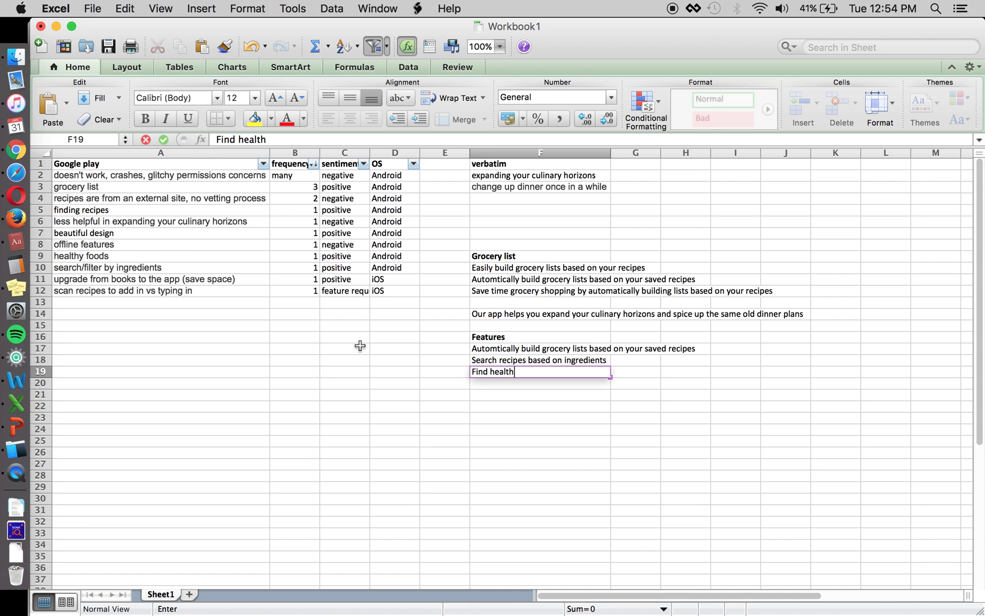
type("y food options")
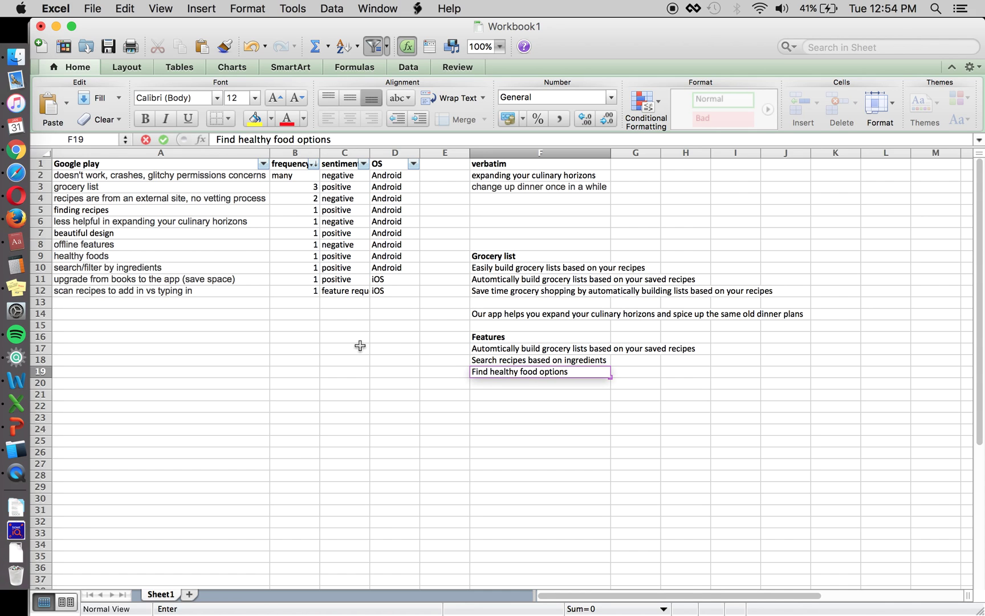
key("Return")
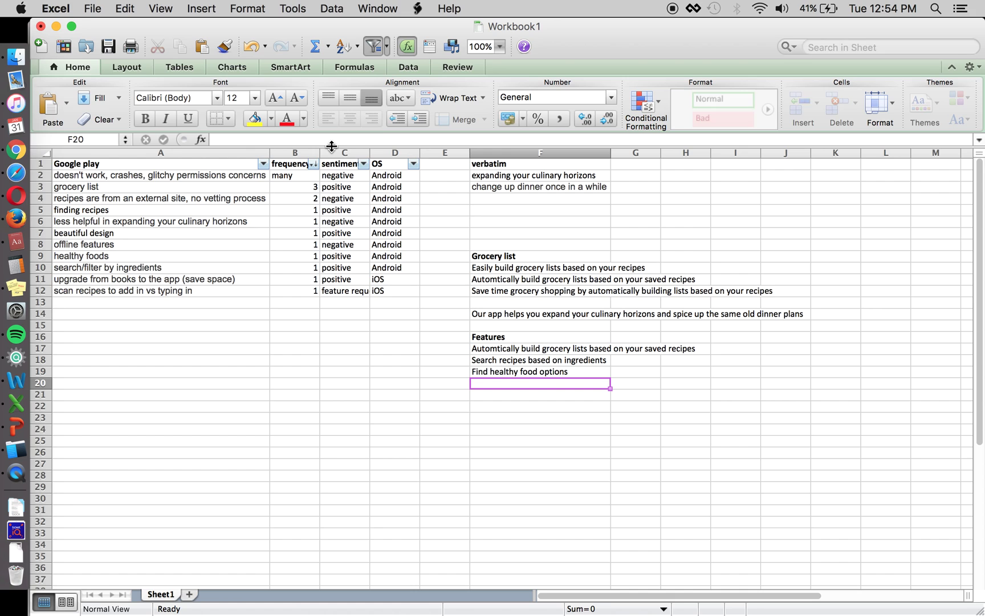
key("Up")
key("Up")
key("Up")
key("Up")
key("Up")
key("Up")
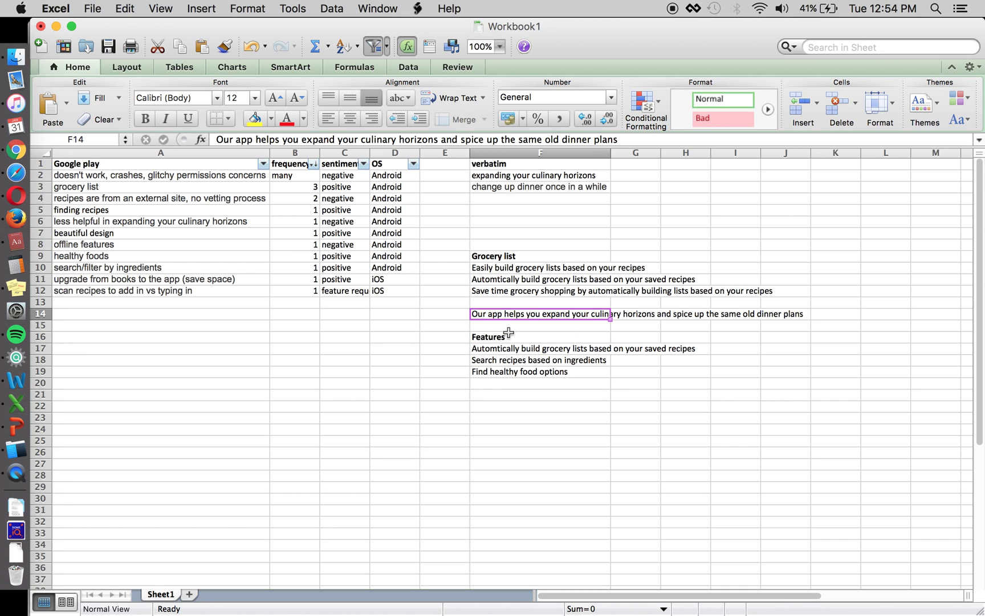
left_click(441, 349)
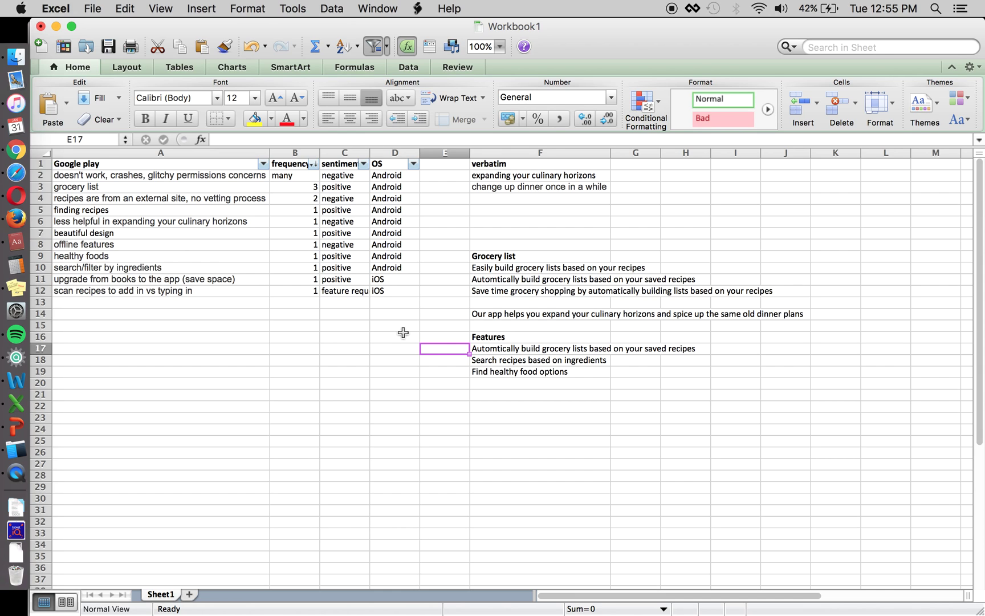
left_click_drag(239, 164, 429, 362)
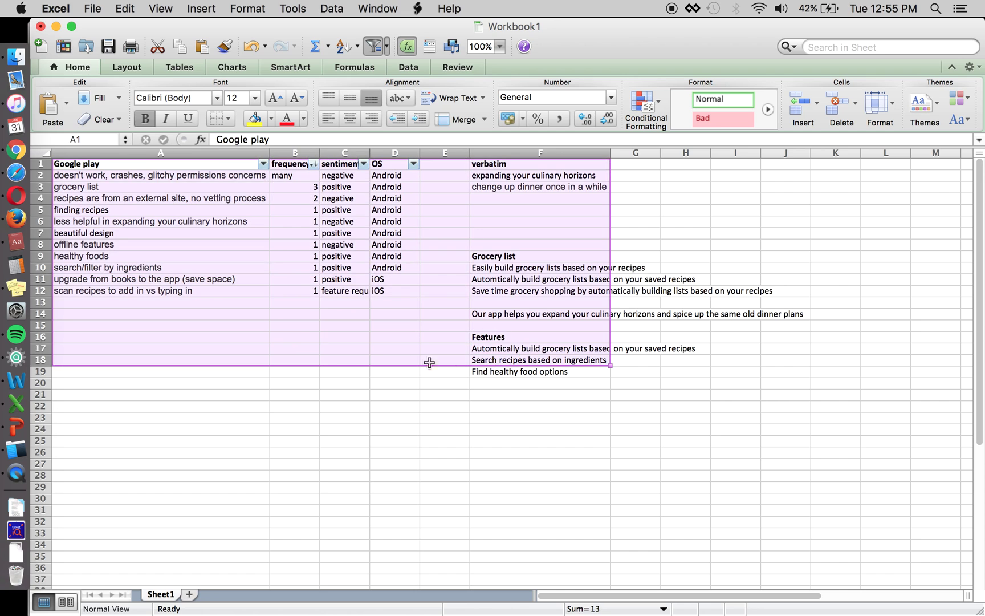
left_click(363, 339)
left_click(393, 337)
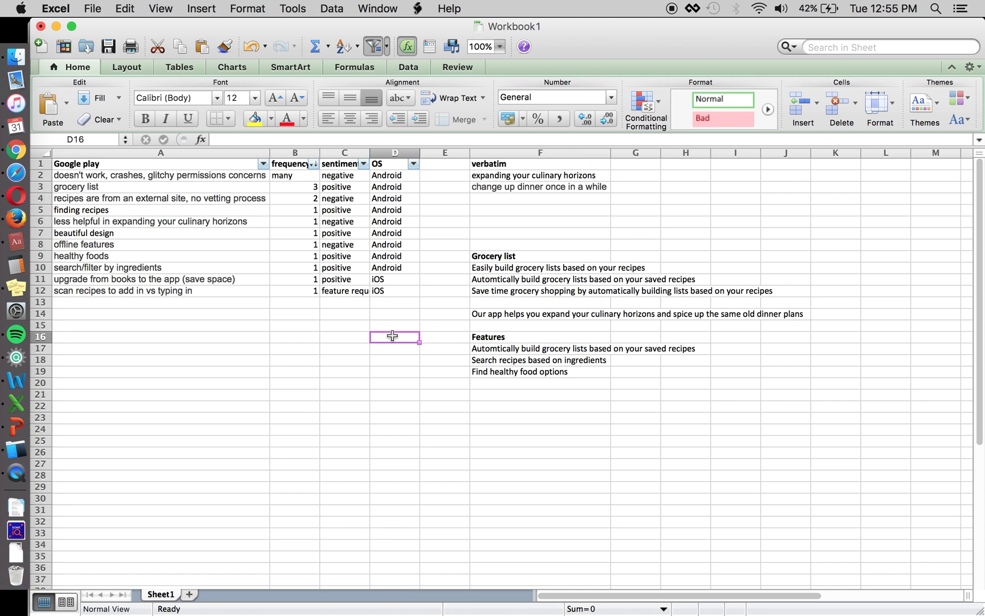